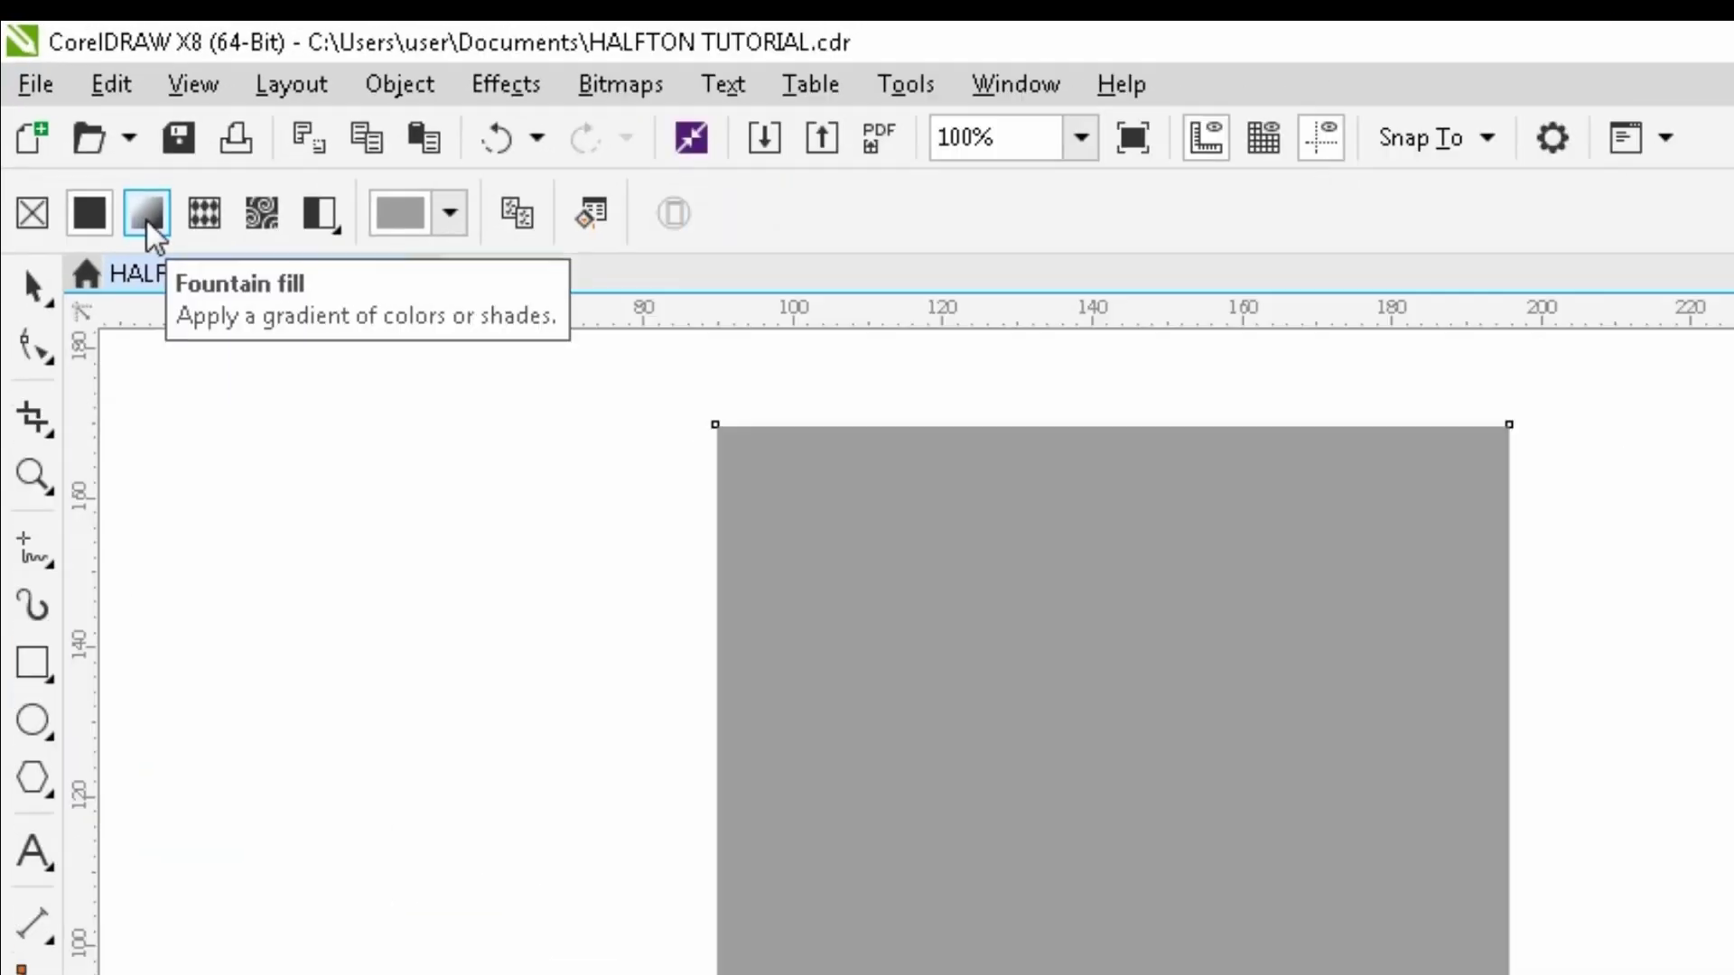
Apply a linear fountain fill to the grey square, running from grey to white, and deselect it.
{"action": "left_click", "coordinate": [171, 252]}
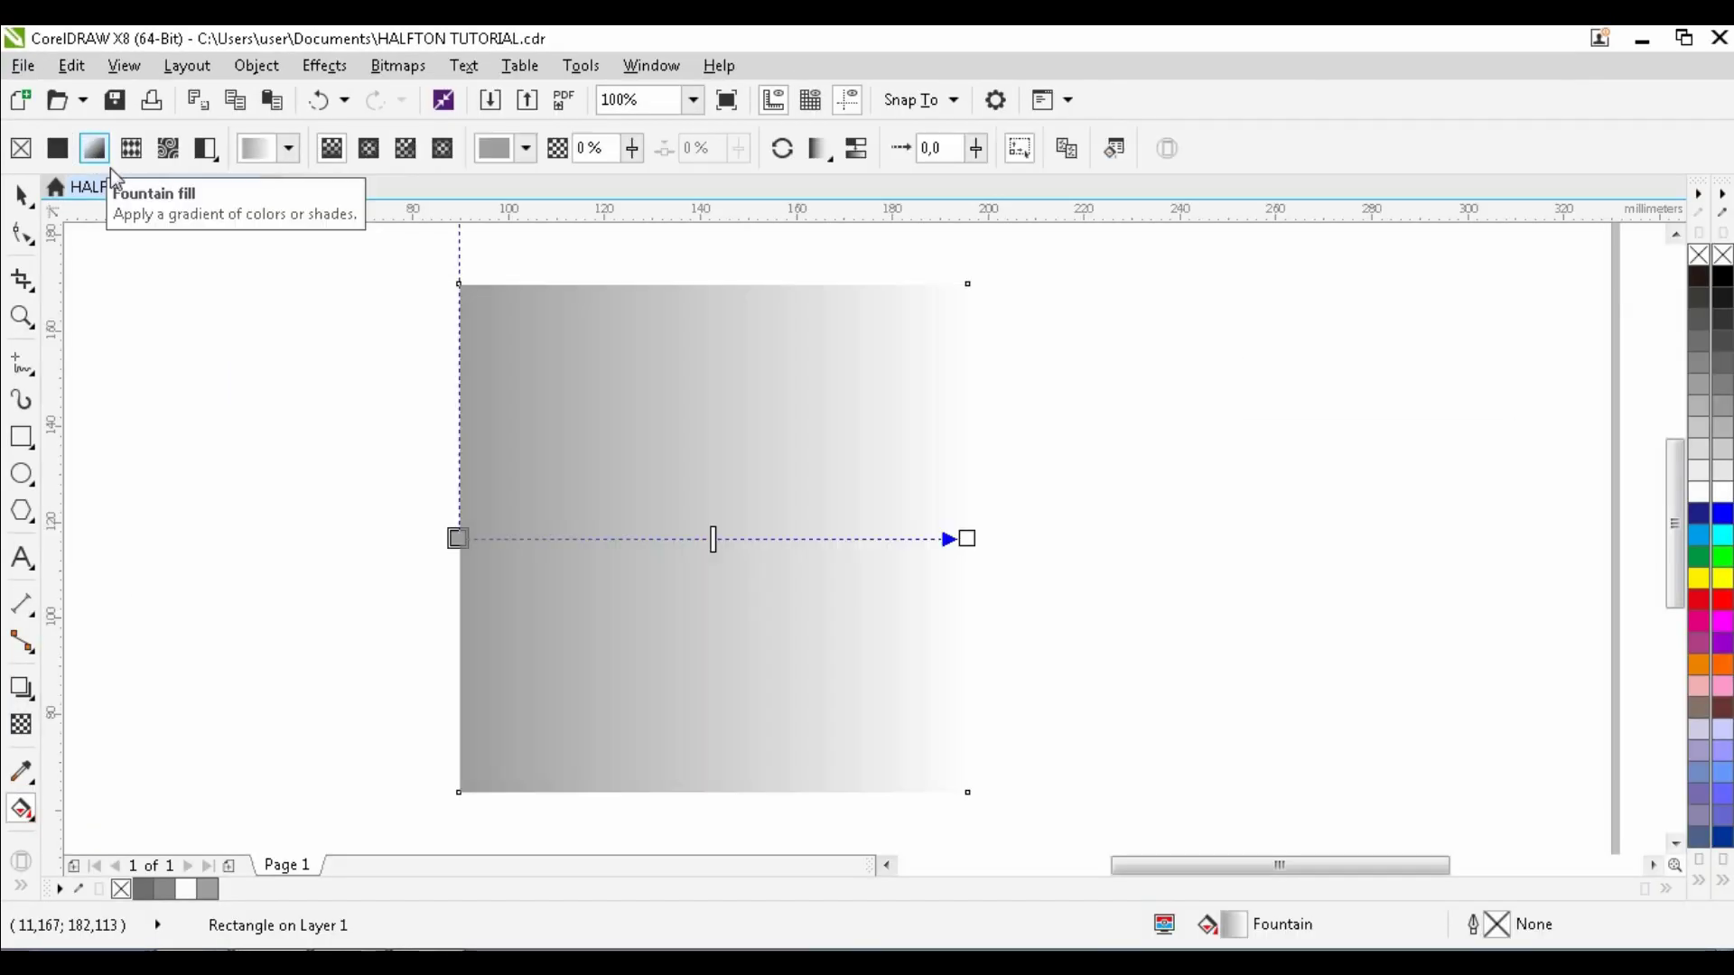
{"action": "left_click", "coordinate": [689, 392]}
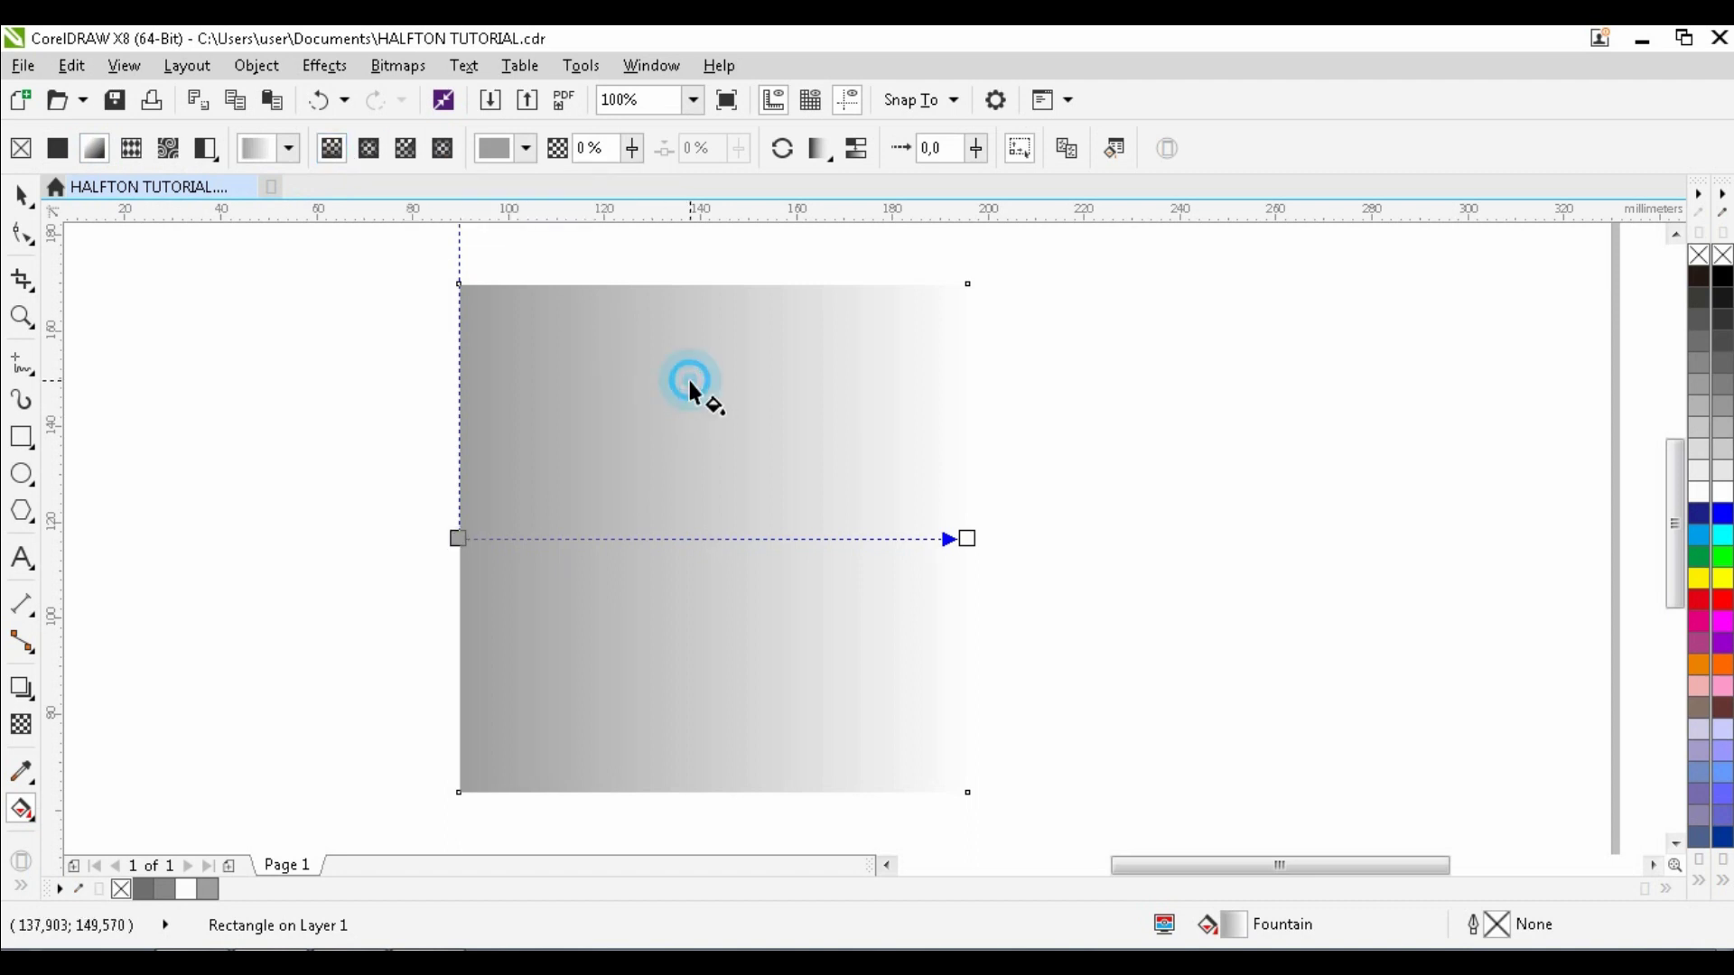
{"action": "left_click", "coordinate": [28, 199]}
{"action": "left_click", "coordinate": [271, 557]}
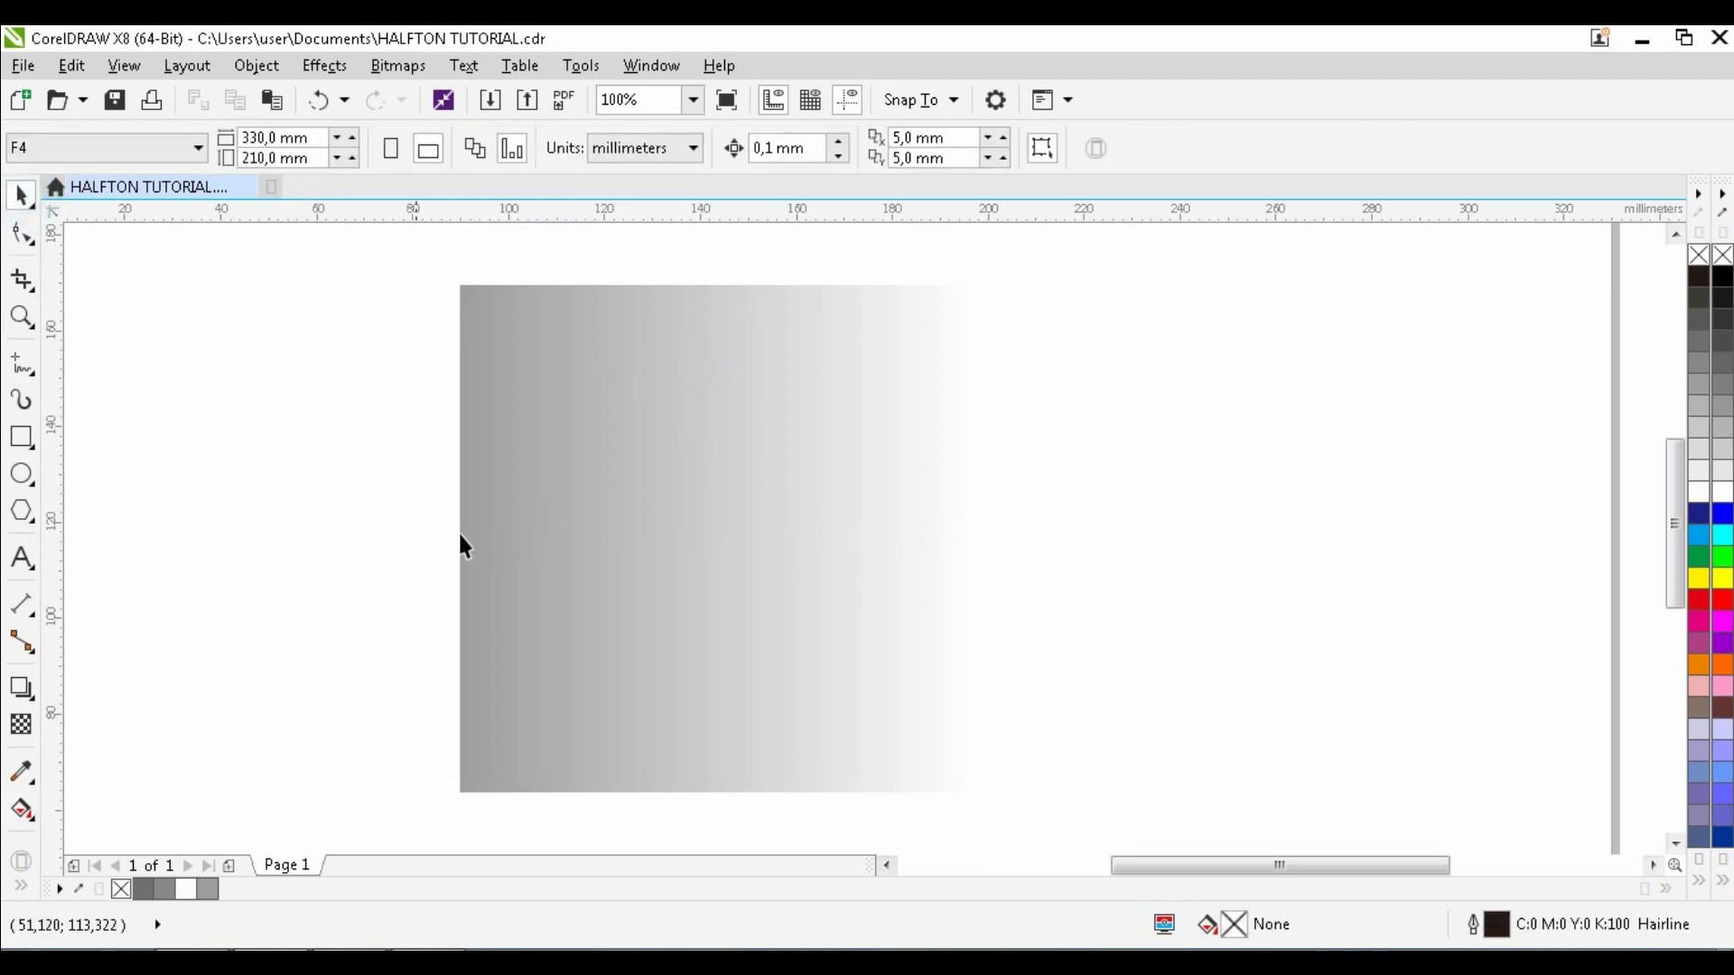
Convert the gradient square to a 500 dpi Grayscale (8-bit) bitmap without a transparent background.
{"action": "left_click", "coordinate": [546, 514]}
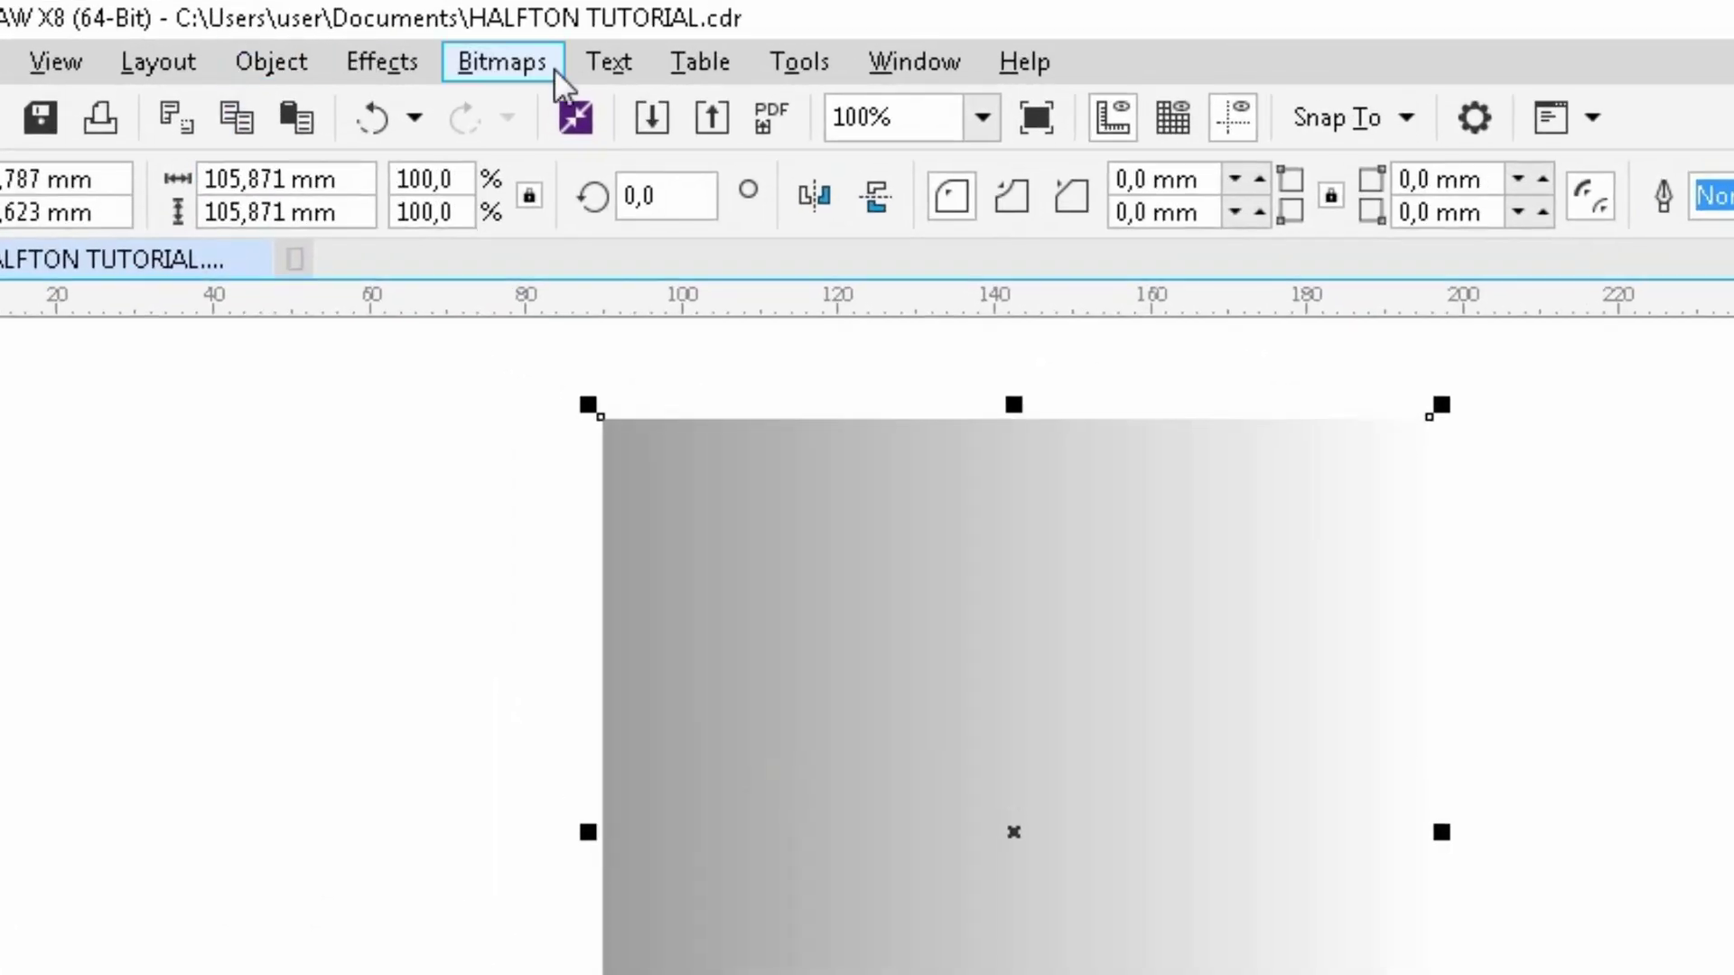
{"action": "left_click", "coordinate": [543, 68]}
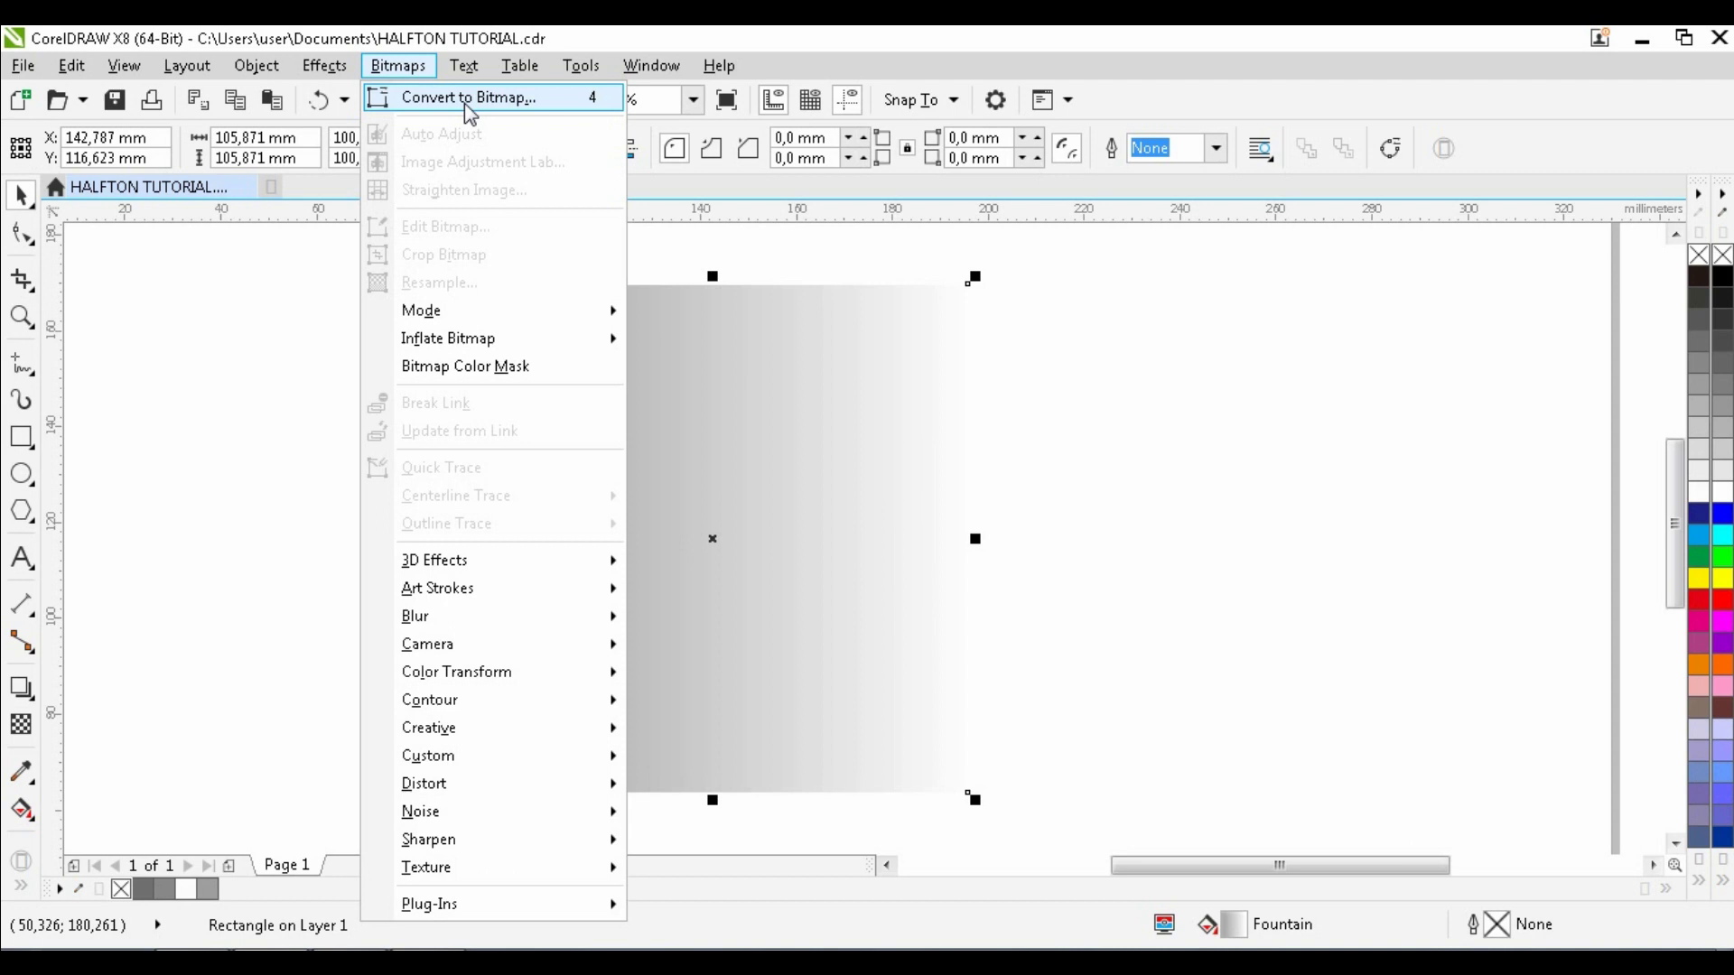
{"action": "left_click", "coordinate": [464, 103]}
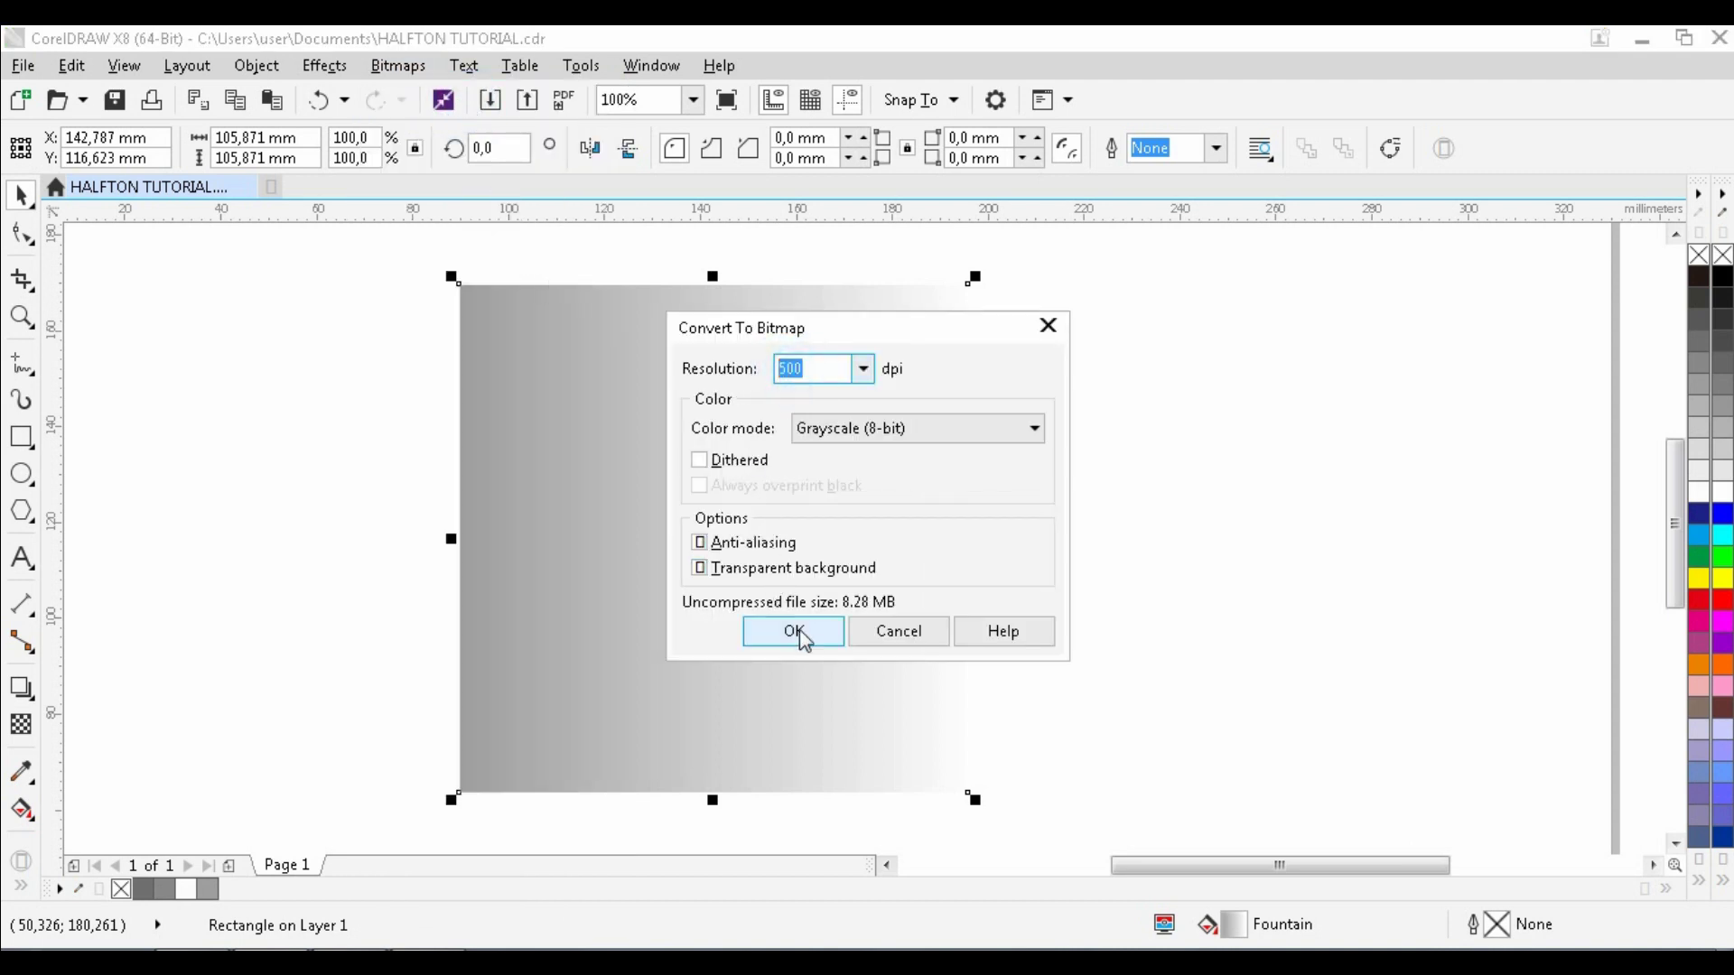
{"action": "left_click", "coordinate": [867, 428]}
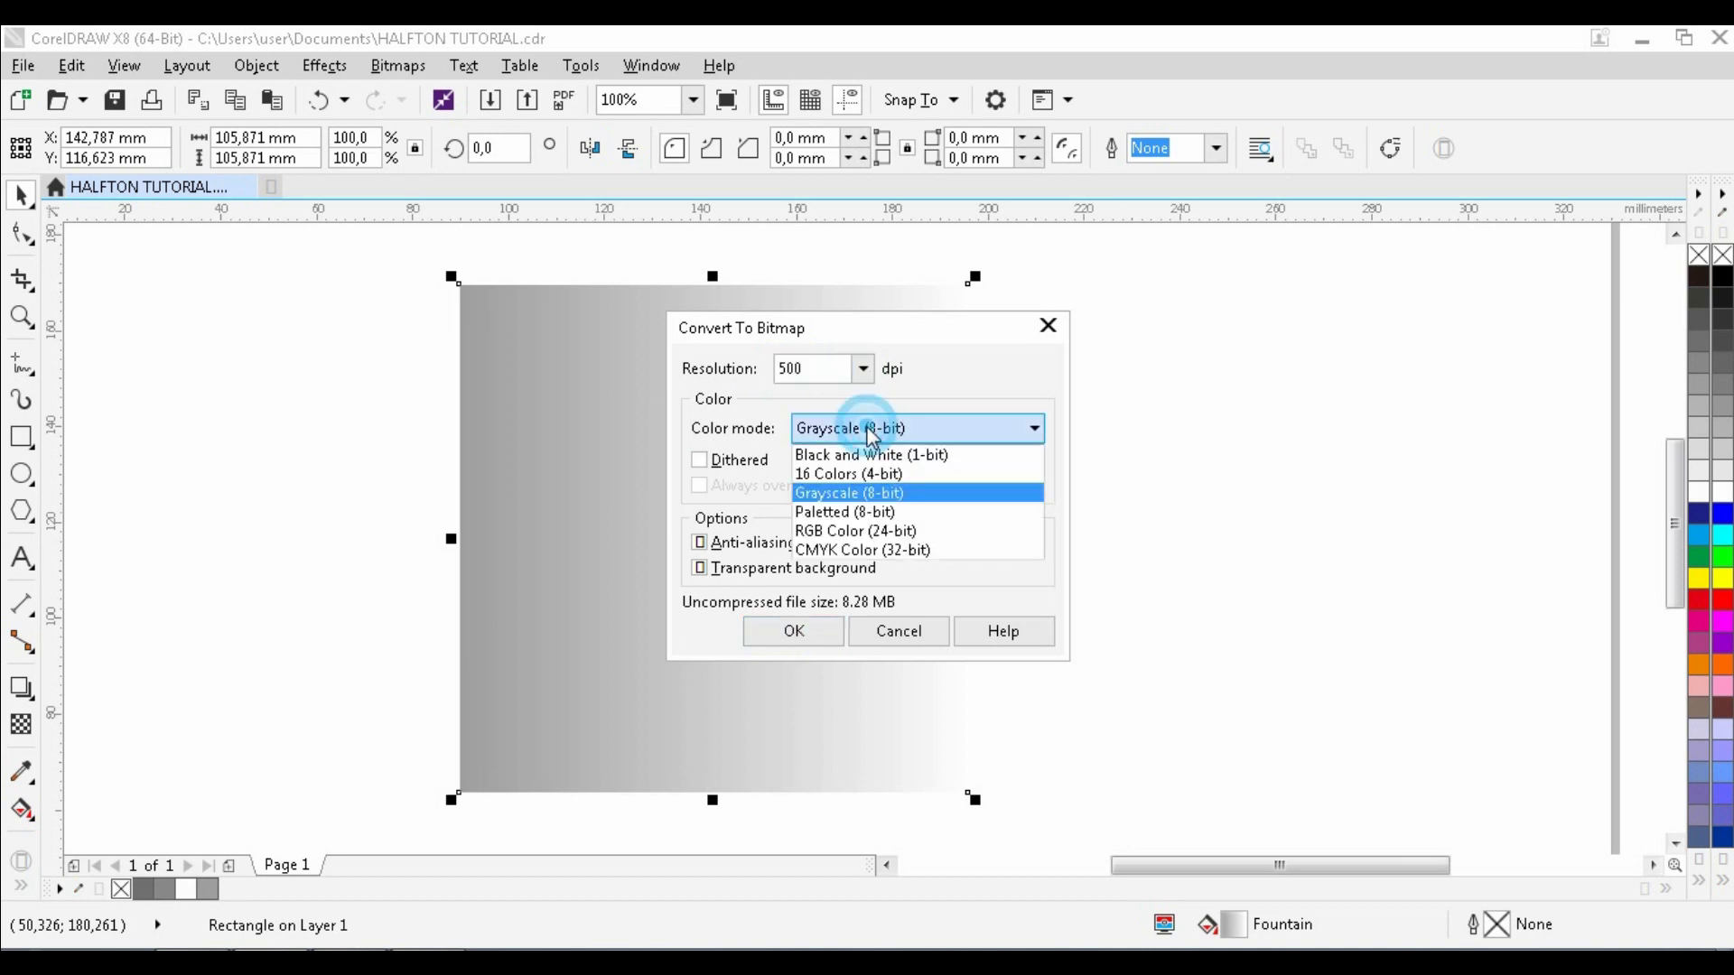
{"action": "left_click", "coordinate": [934, 493]}
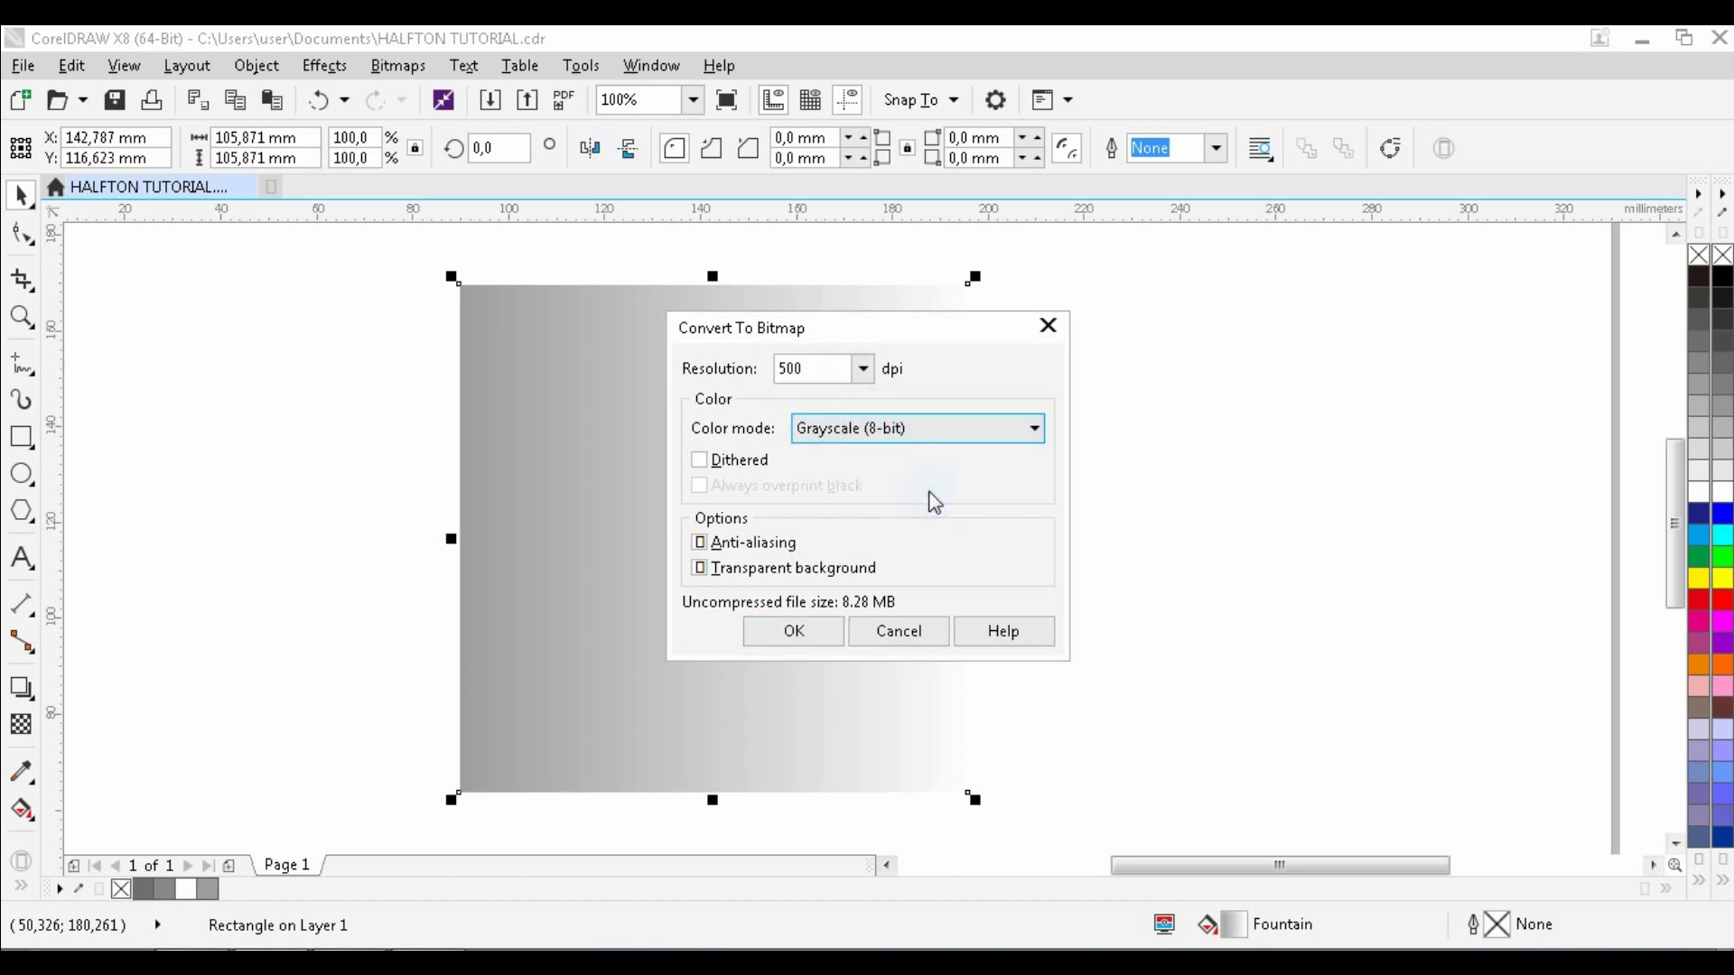
{"action": "left_click", "coordinate": [741, 569]}
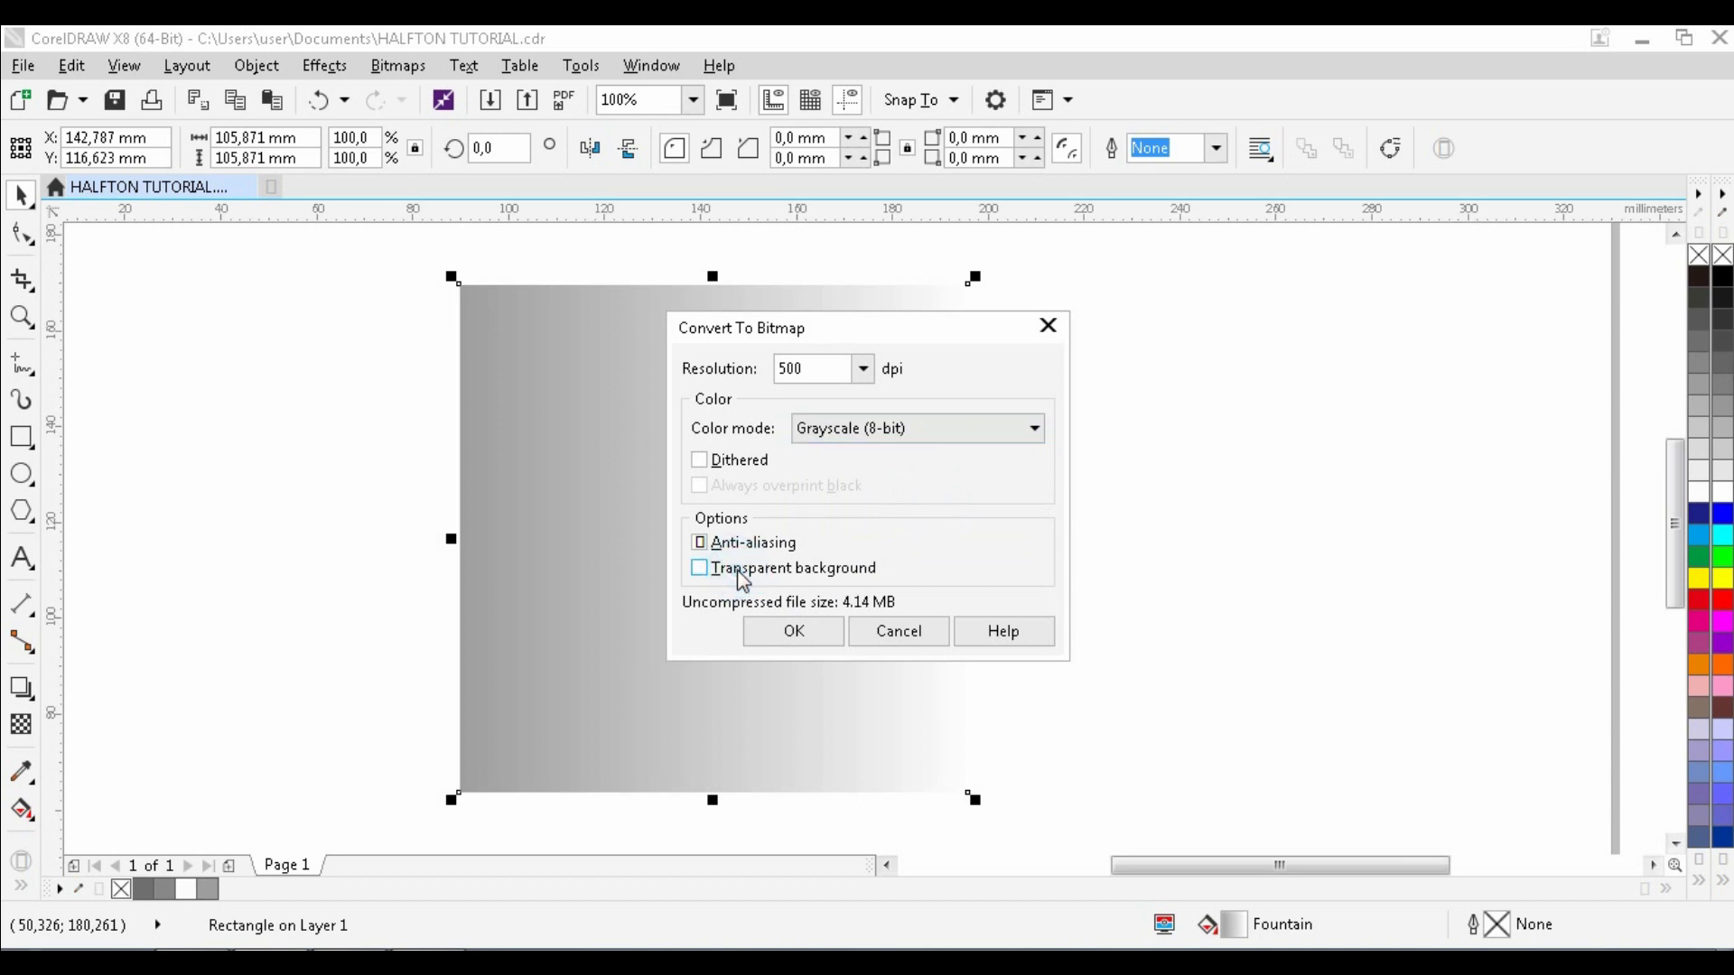
{"action": "left_click", "coordinate": [795, 632]}
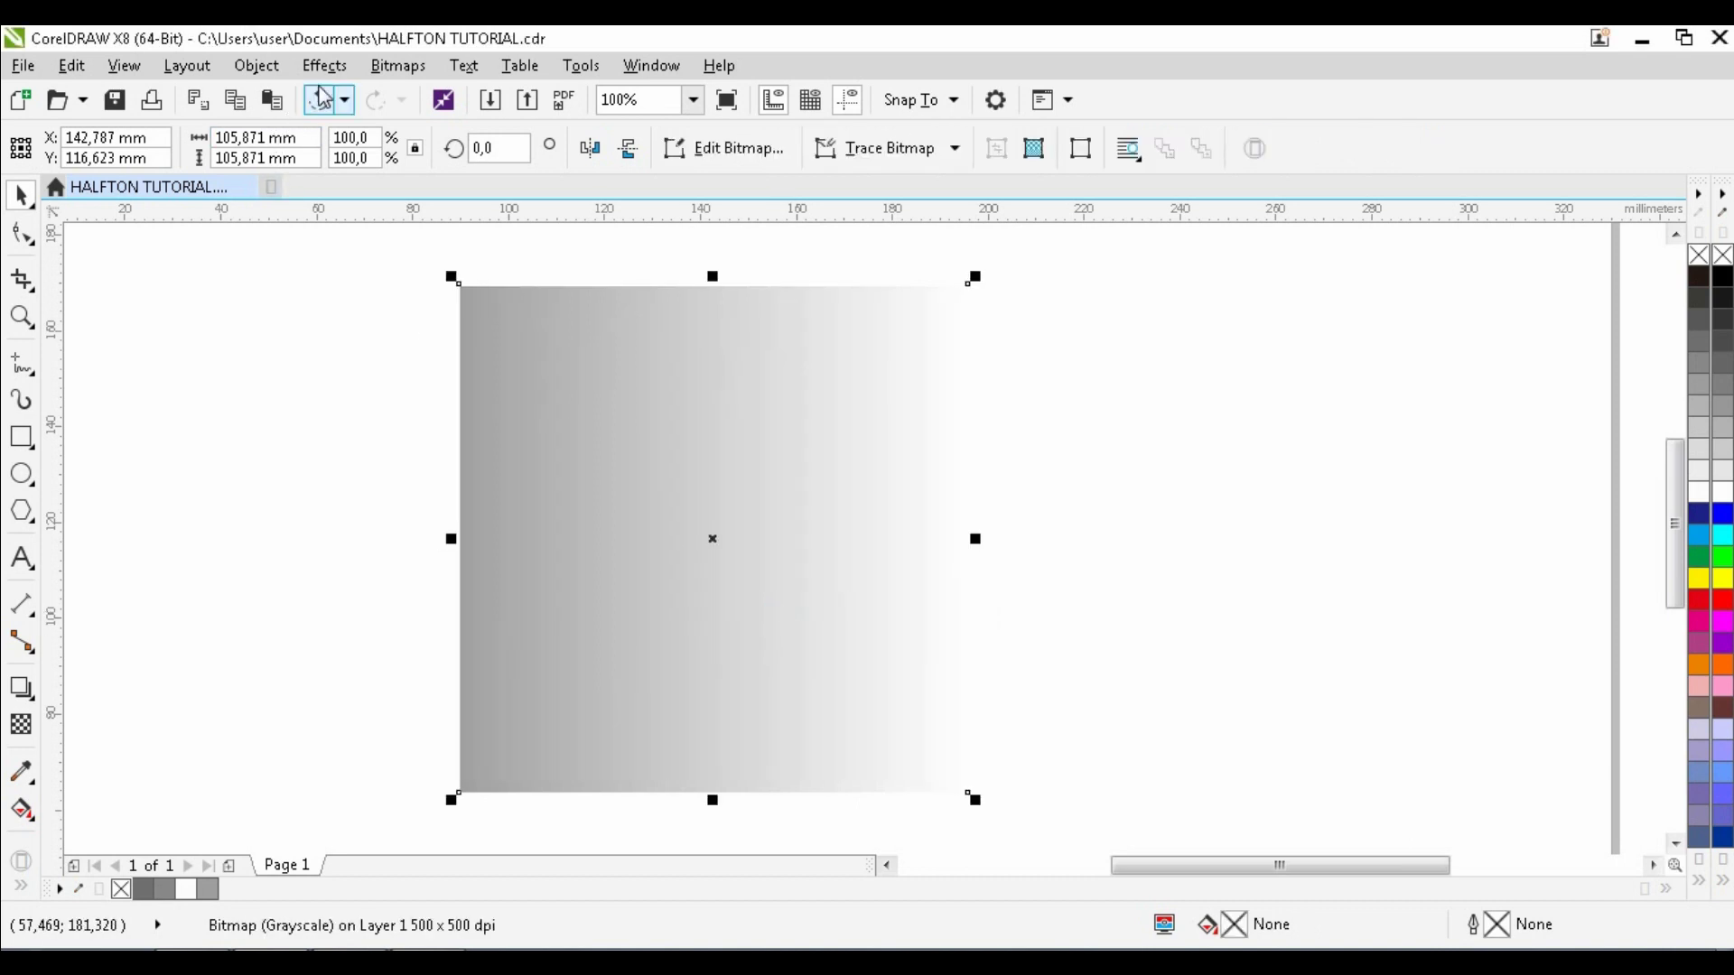
Open the Halftone color transform for the bitmap, set the max dot radius to 7 and show the result preview.
{"action": "left_click", "coordinate": [396, 67]}
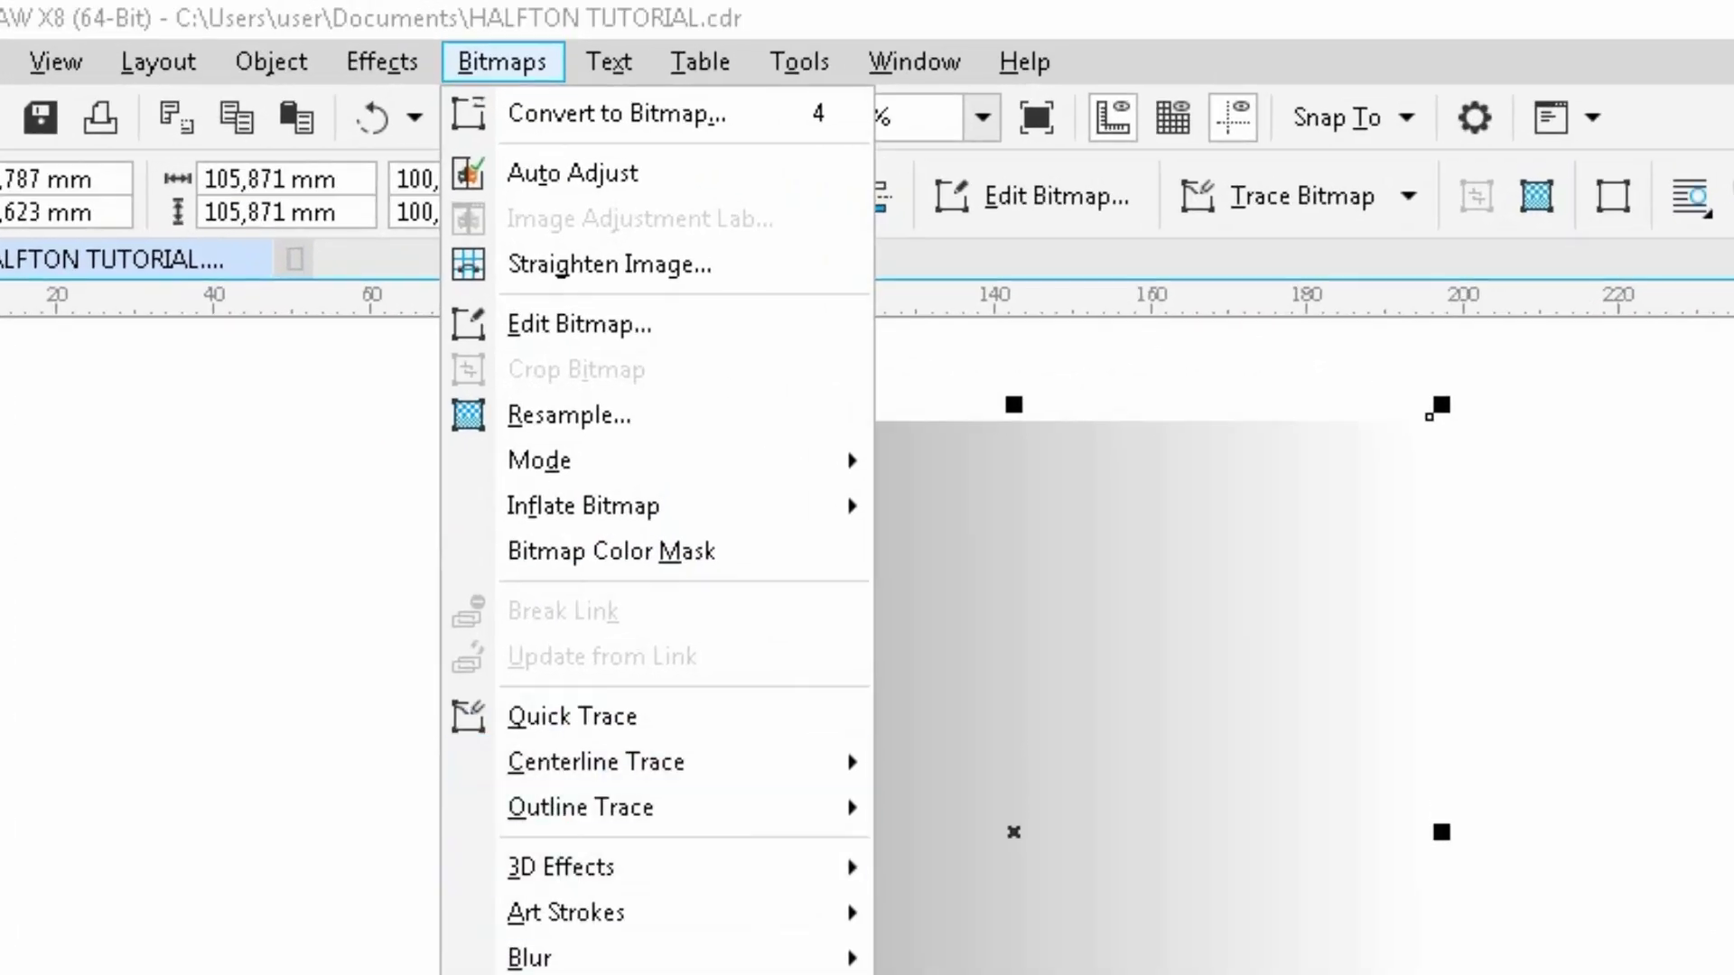
{"action": "mouse_move", "coordinate": [632, 806]}
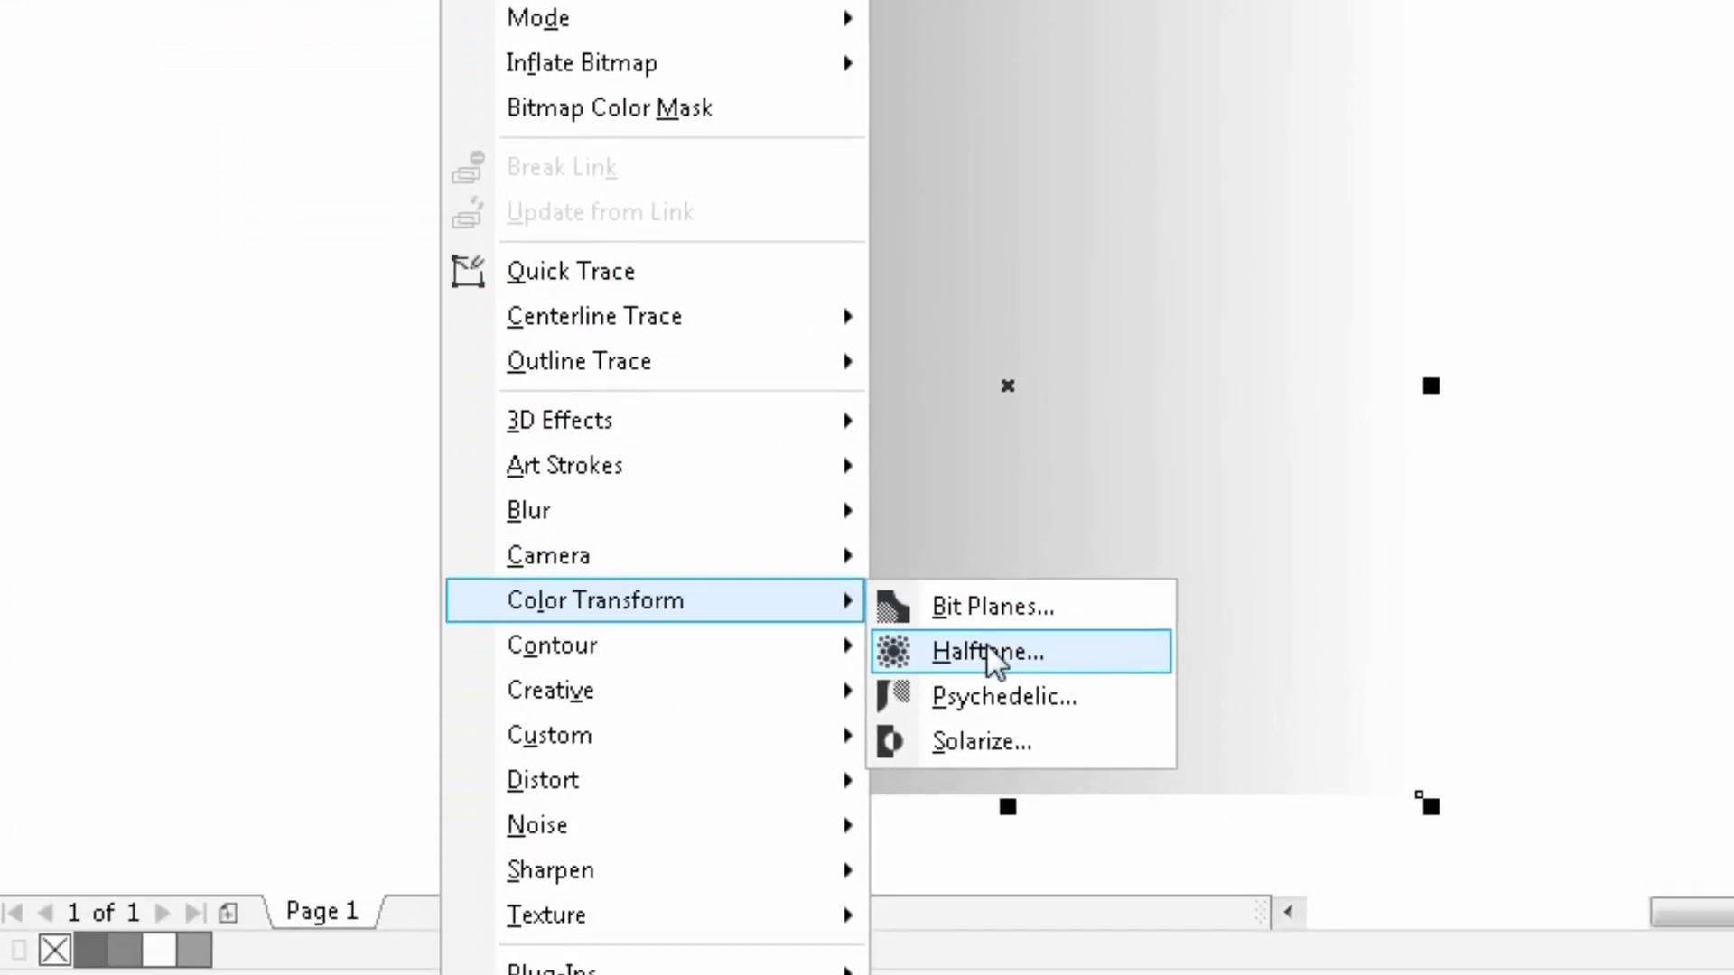
{"action": "left_click", "coordinate": [1108, 649]}
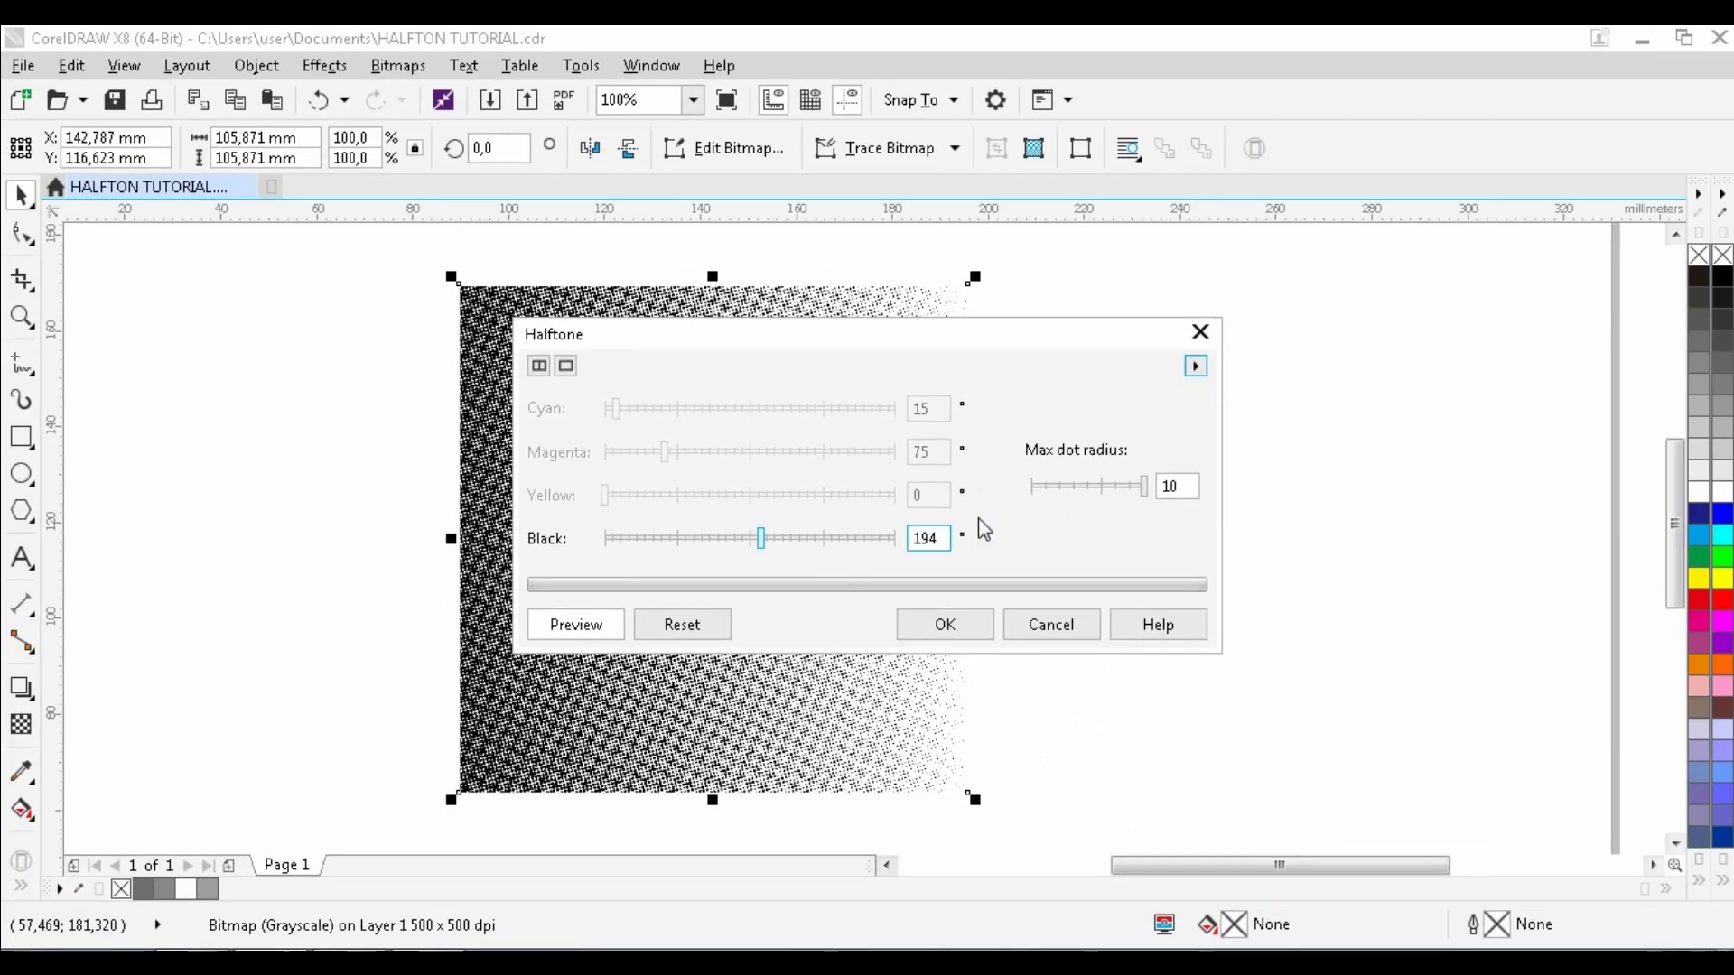
{"action": "left_click", "coordinate": [1532, 335]}
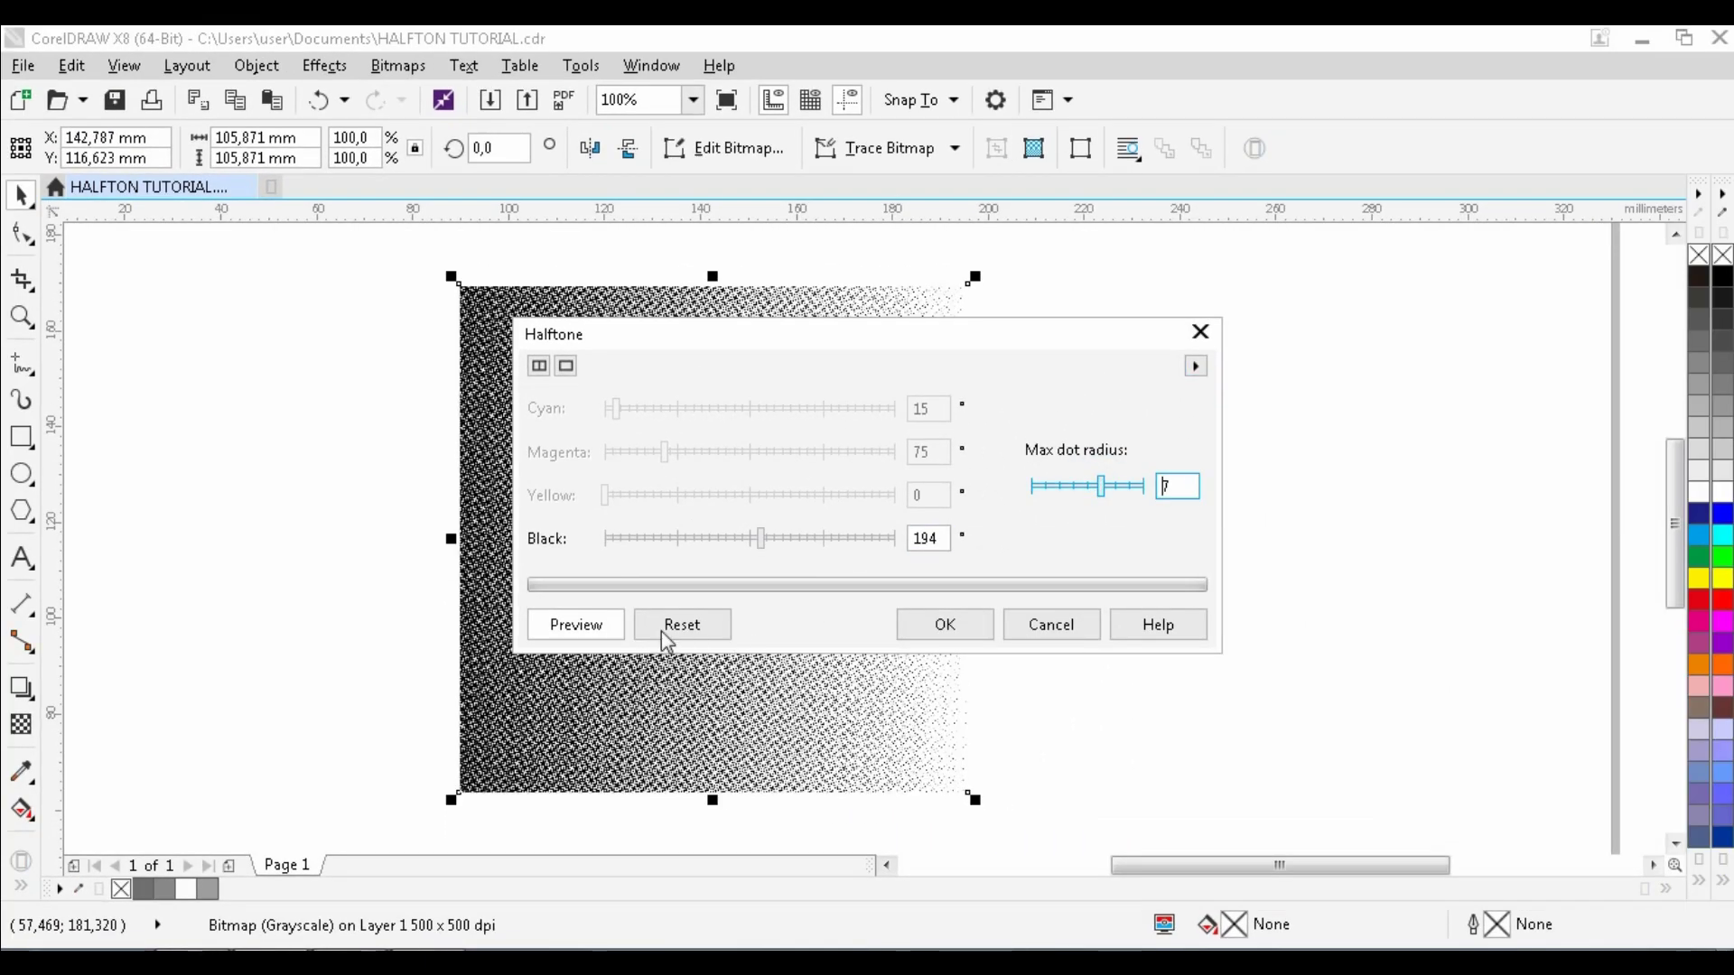
{"action": "left_click", "coordinate": [566, 366]}
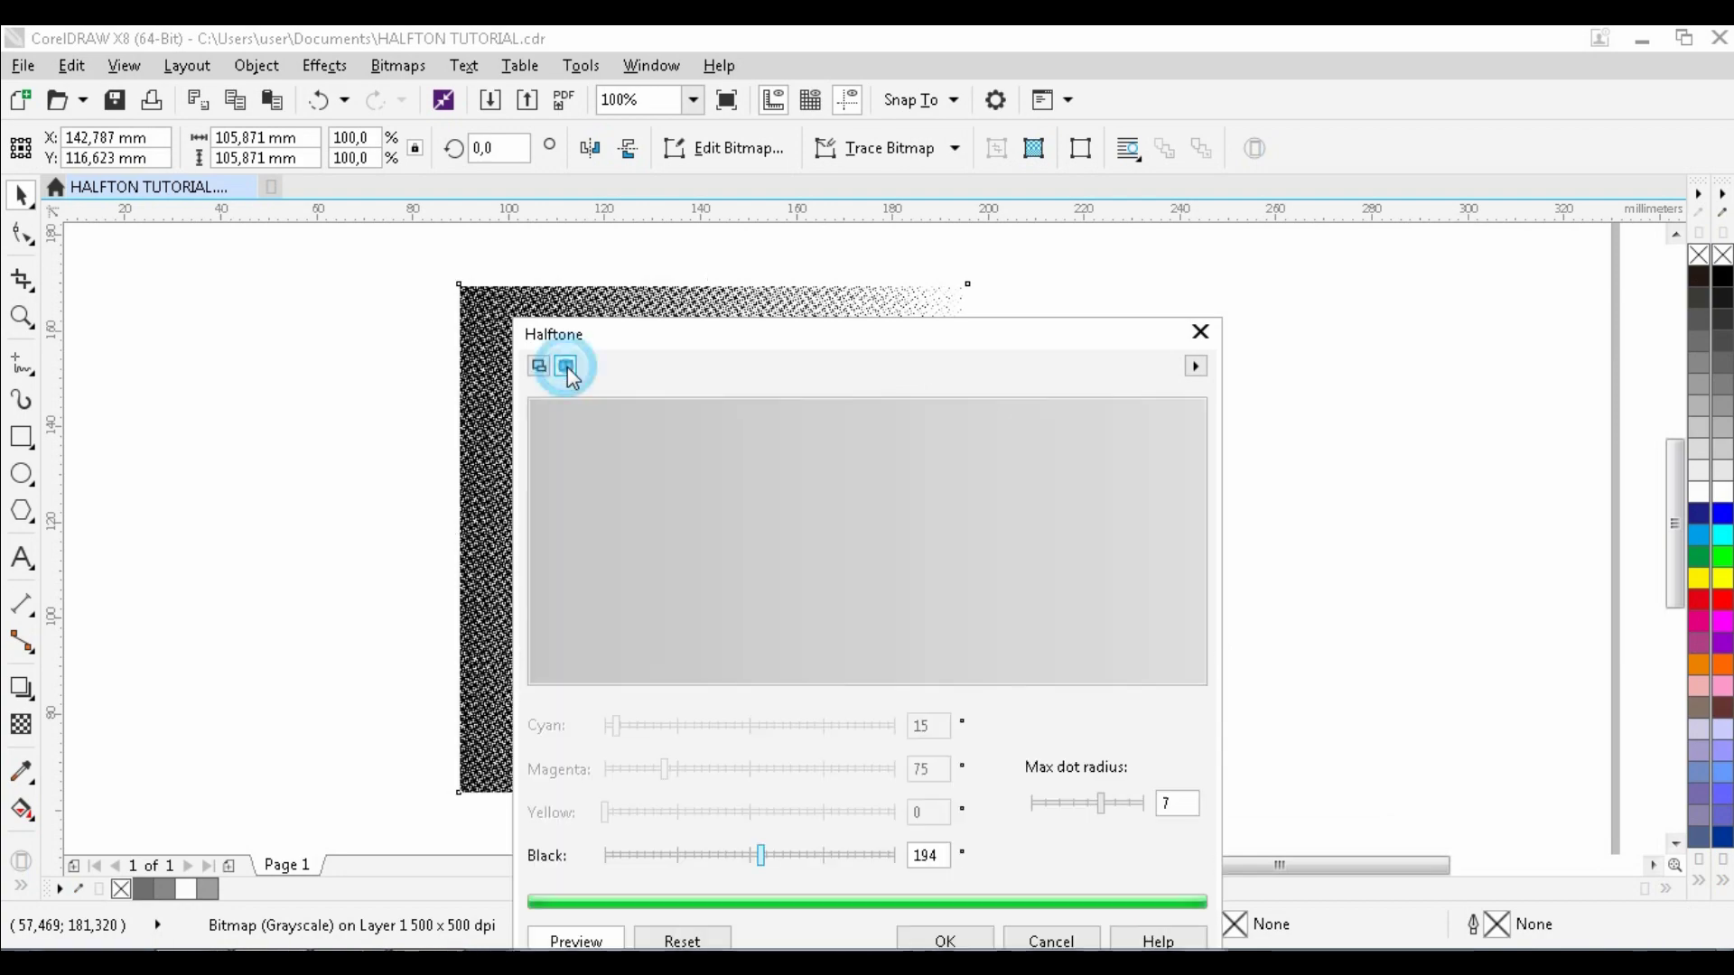
Try max dot radius values of 6, 4 and 7 for the halftone and compare the dot patterns in the preview.
{"action": "right_click", "coordinate": [823, 552]}
{"action": "right_click", "coordinate": [820, 544]}
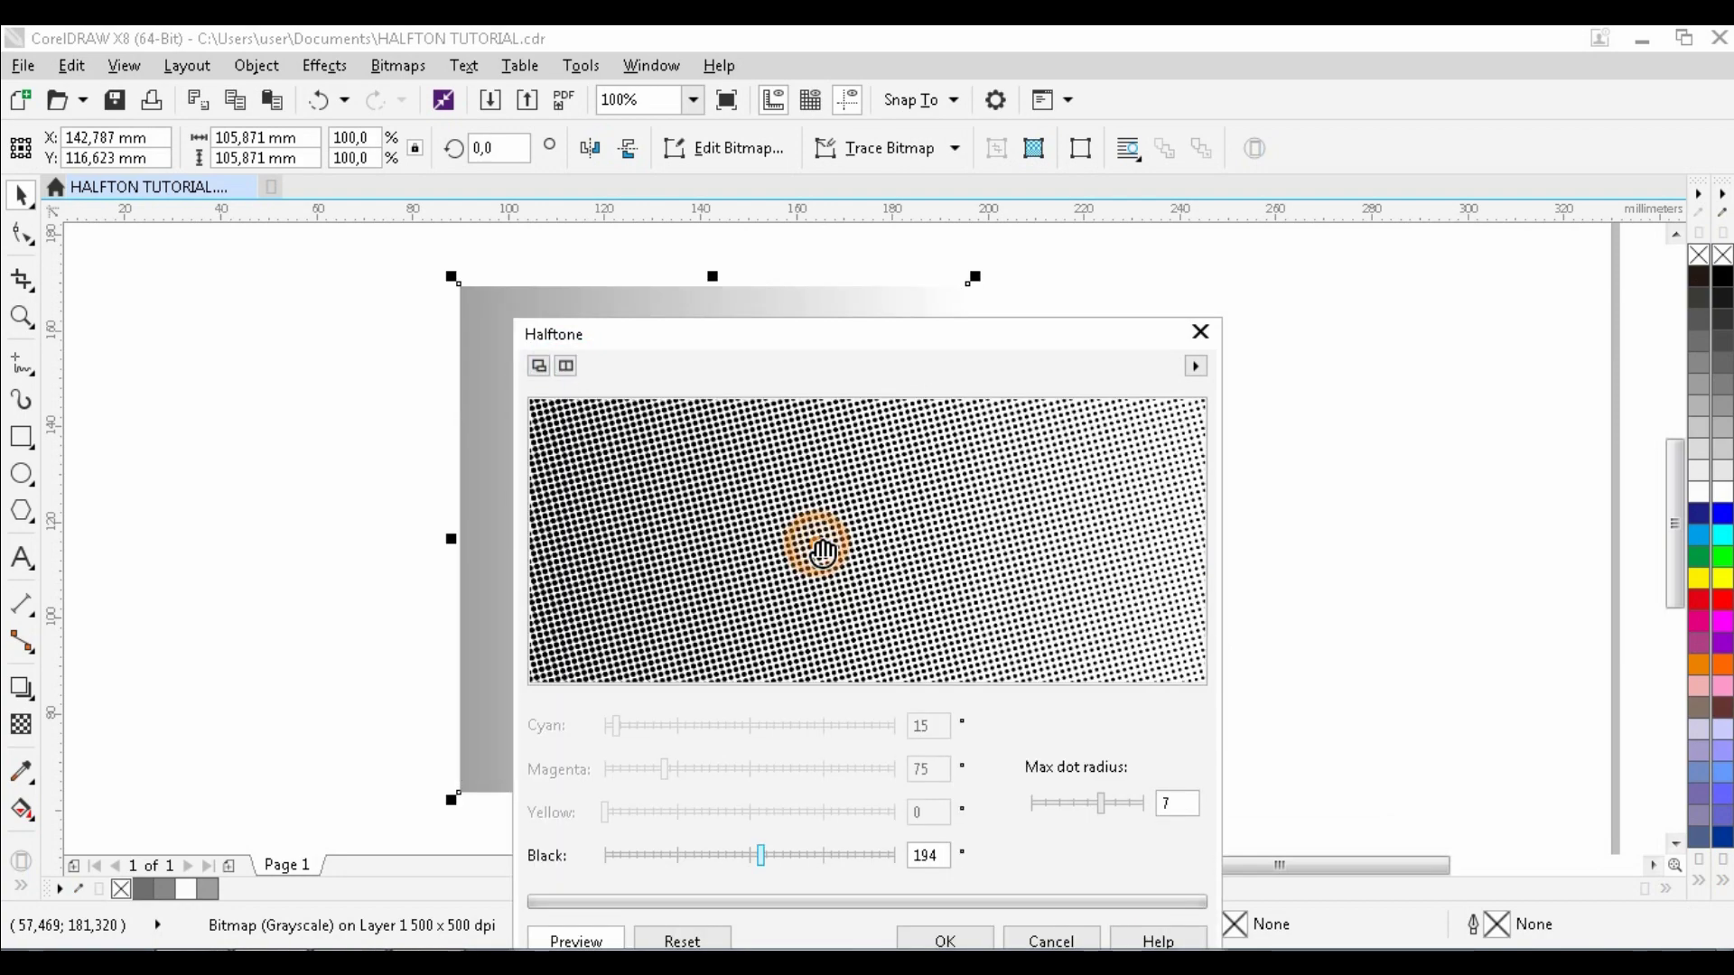
{"action": "left_click", "coordinate": [788, 500]}
{"action": "left_click", "coordinate": [794, 497]}
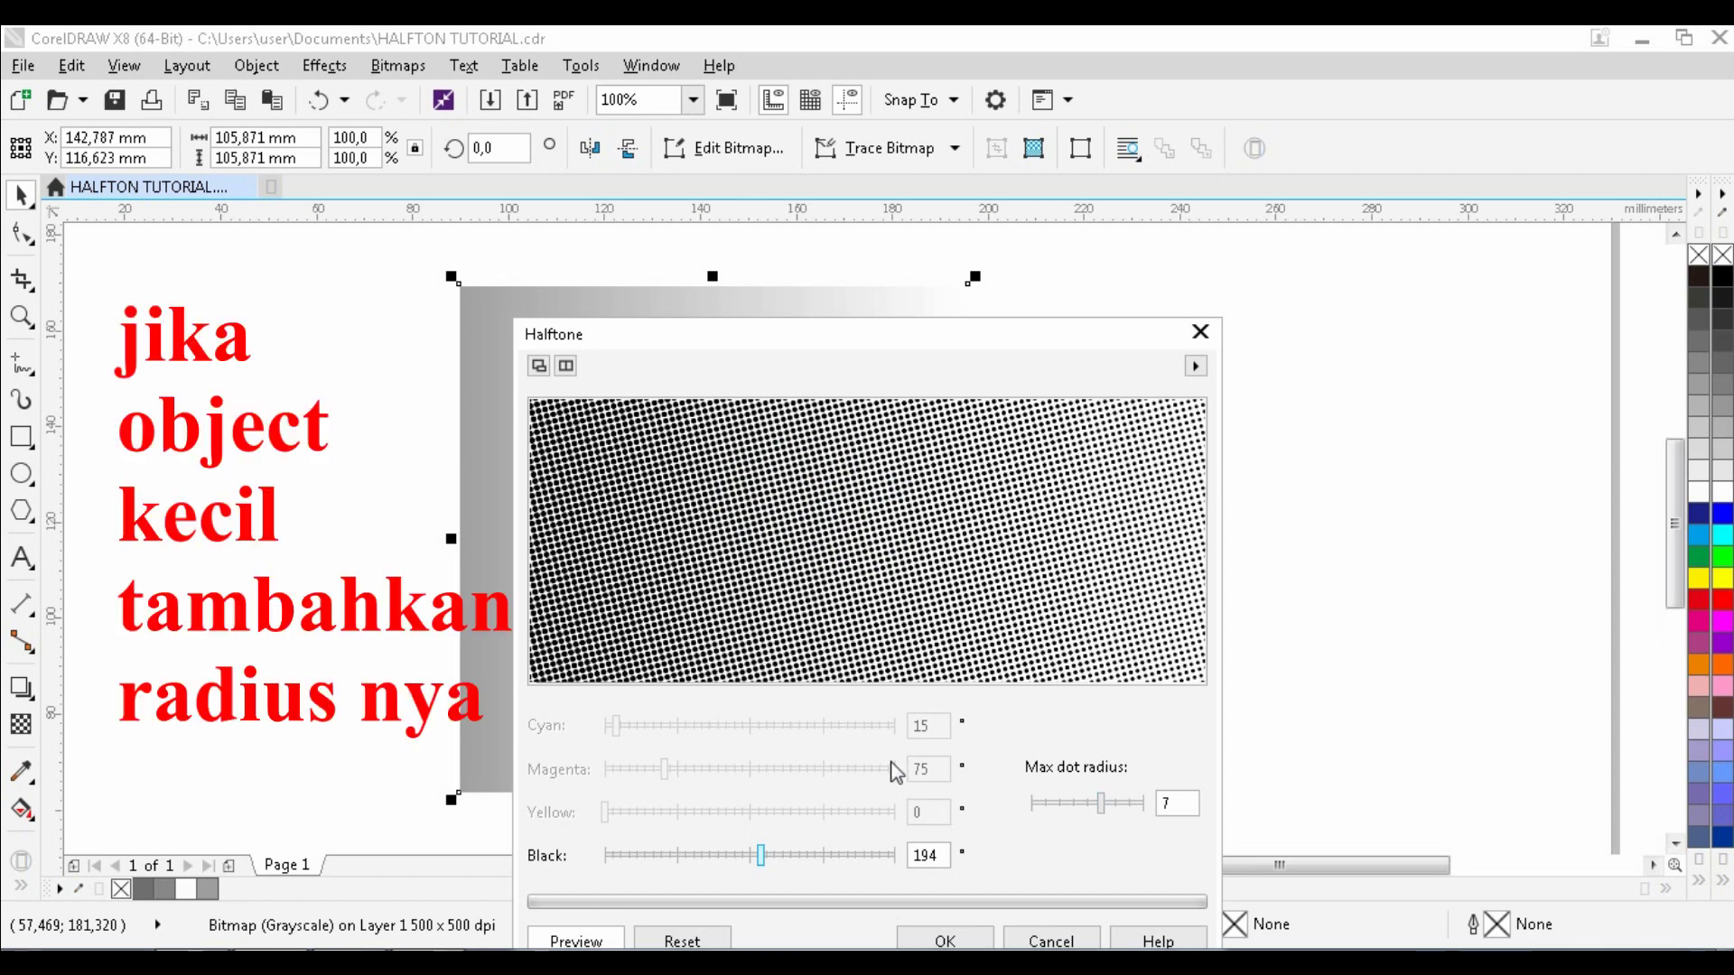
{"action": "left_click", "coordinate": [825, 573]}
{"action": "left_click", "coordinate": [1081, 803]}
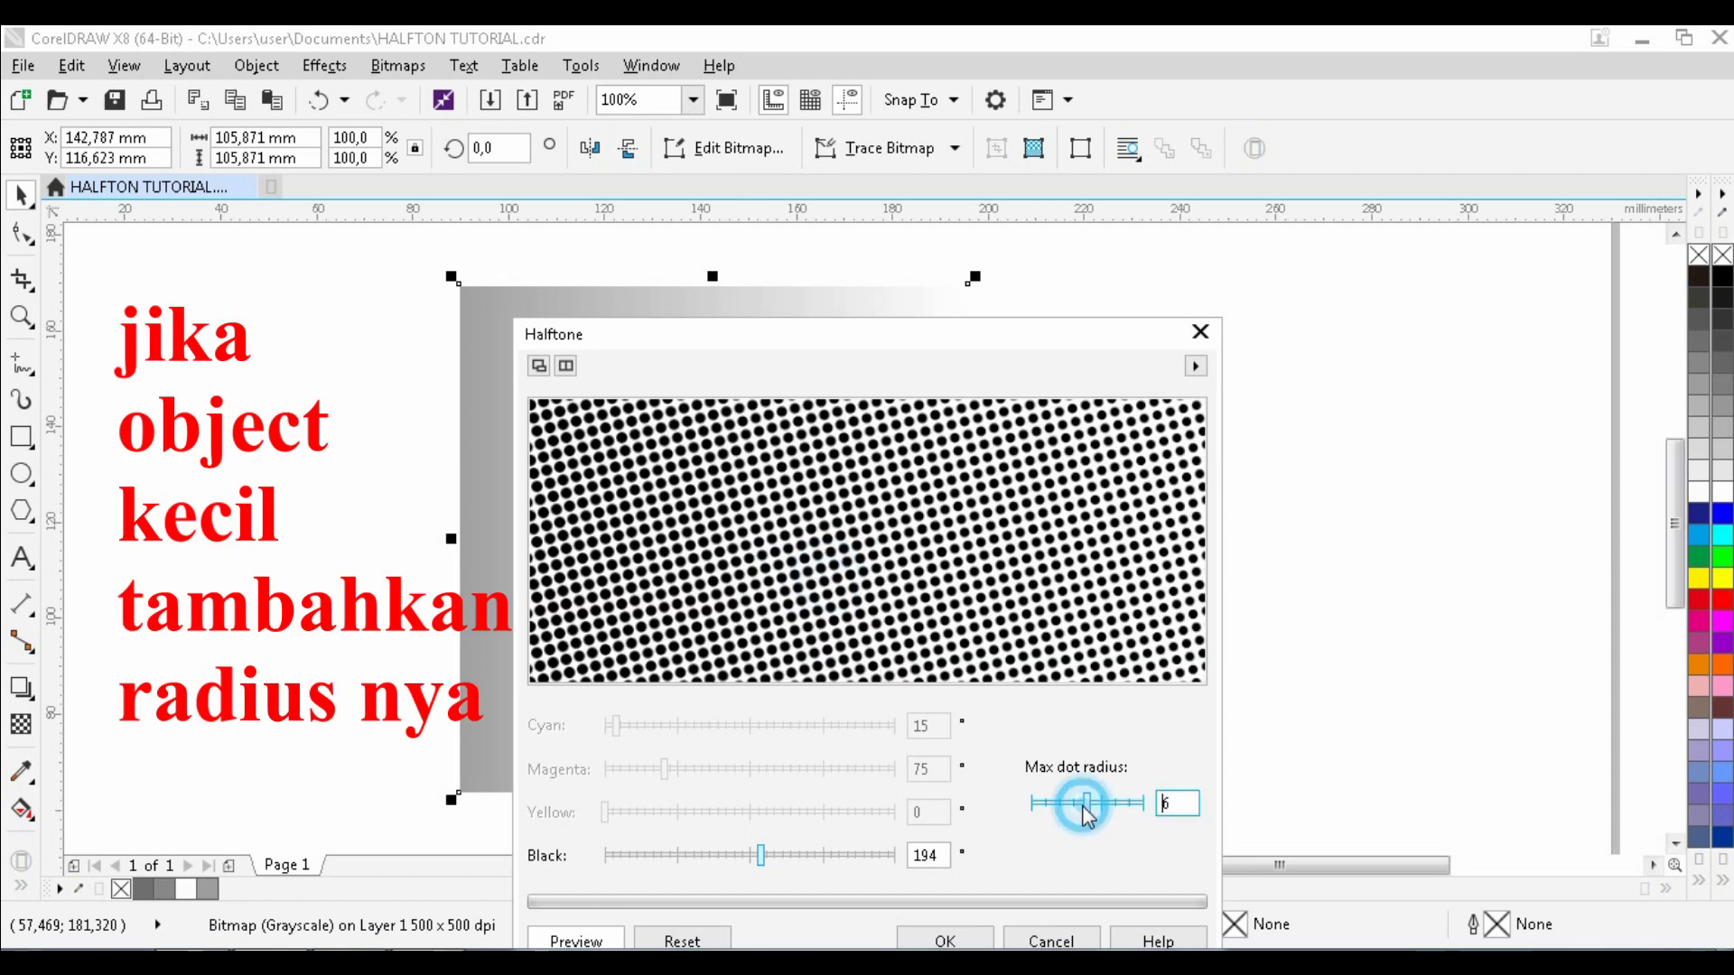
{"action": "left_click", "coordinate": [1069, 804]}
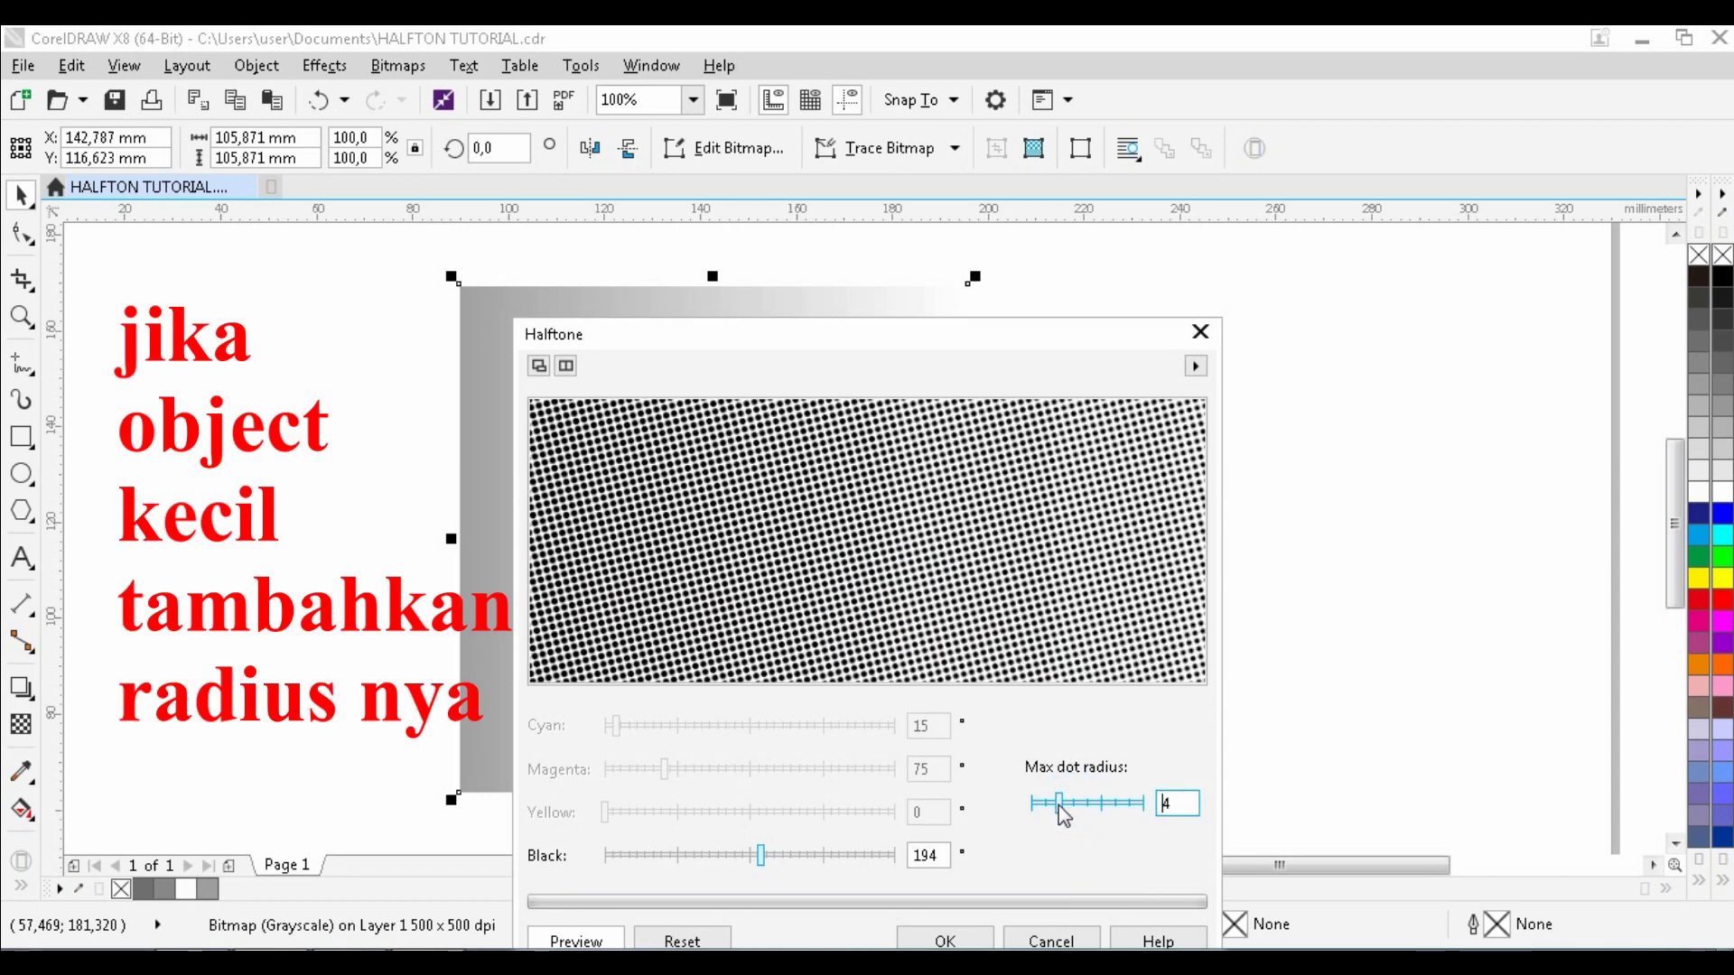
{"action": "left_click", "coordinate": [1099, 803]}
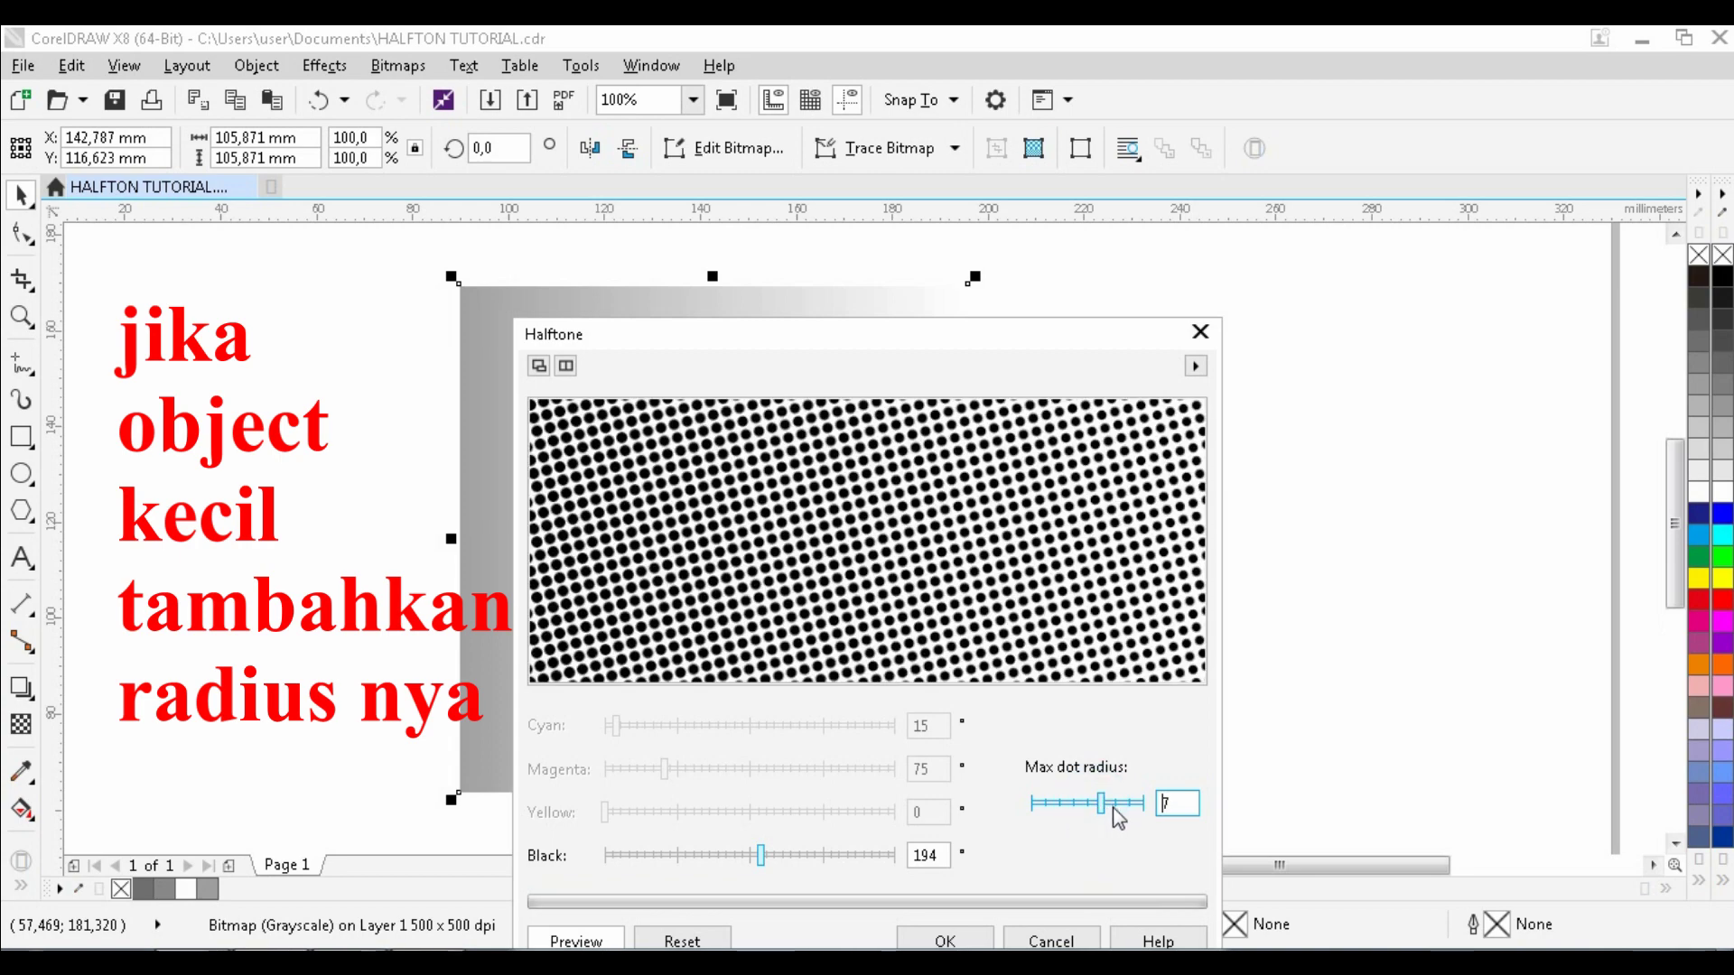
{"action": "right_click", "coordinate": [865, 582]}
{"action": "right_click", "coordinate": [868, 554]}
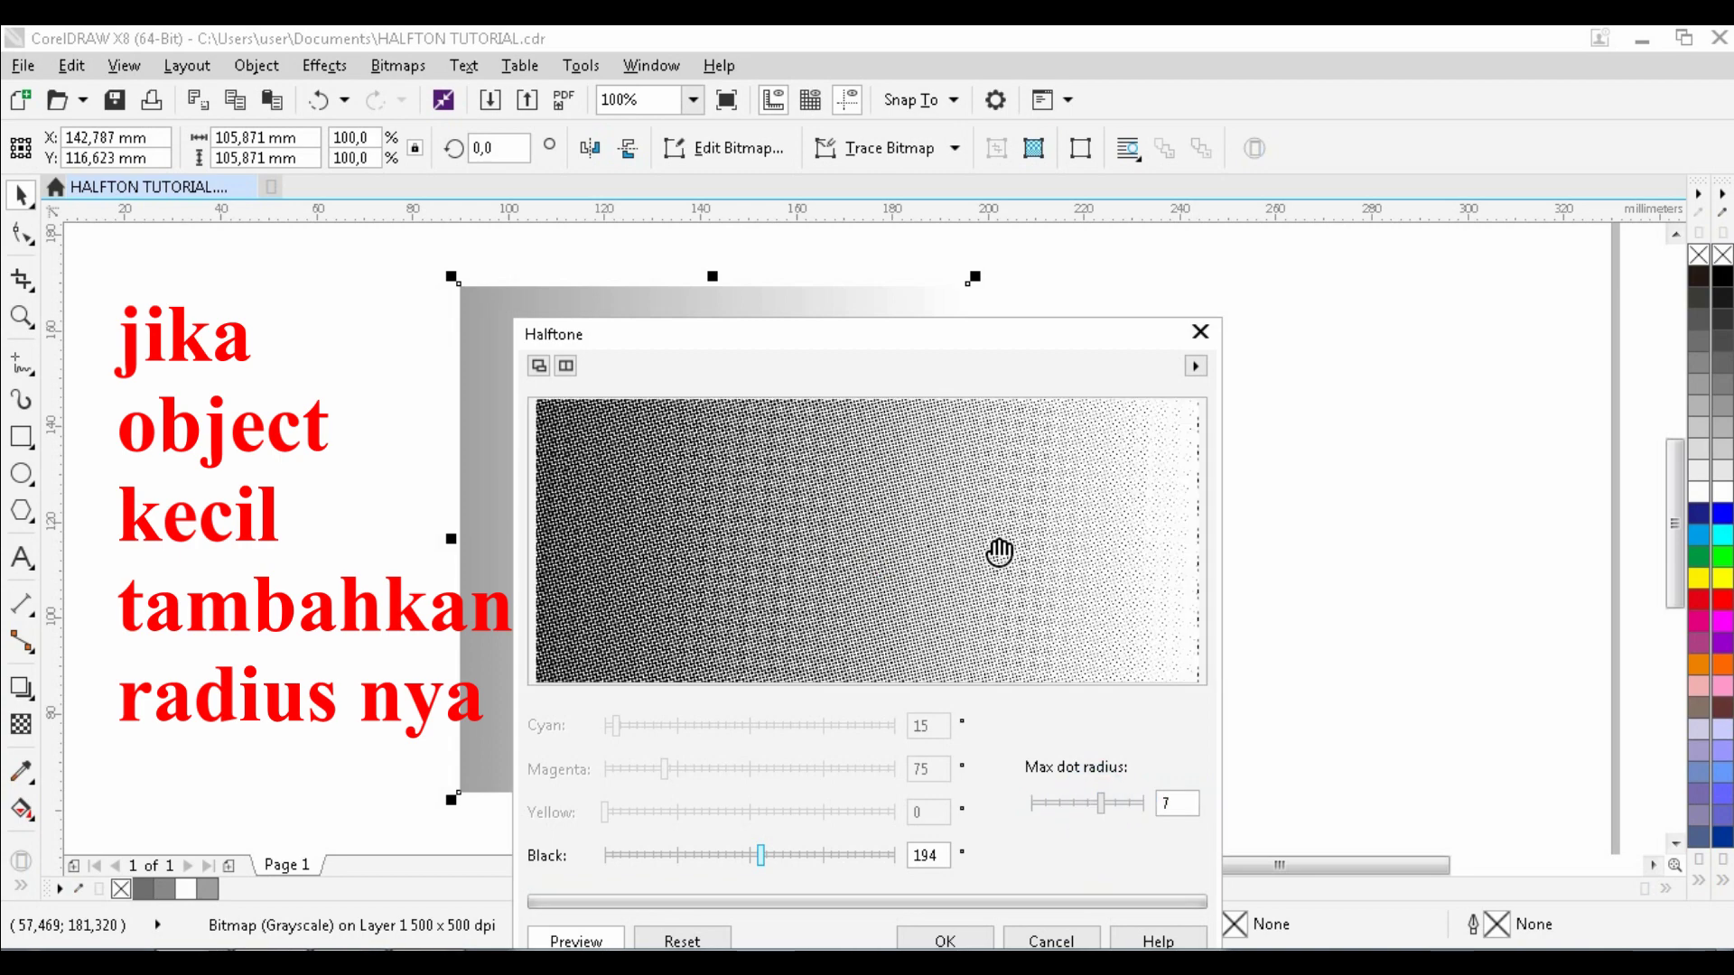
{"action": "left_click", "coordinate": [998, 549]}
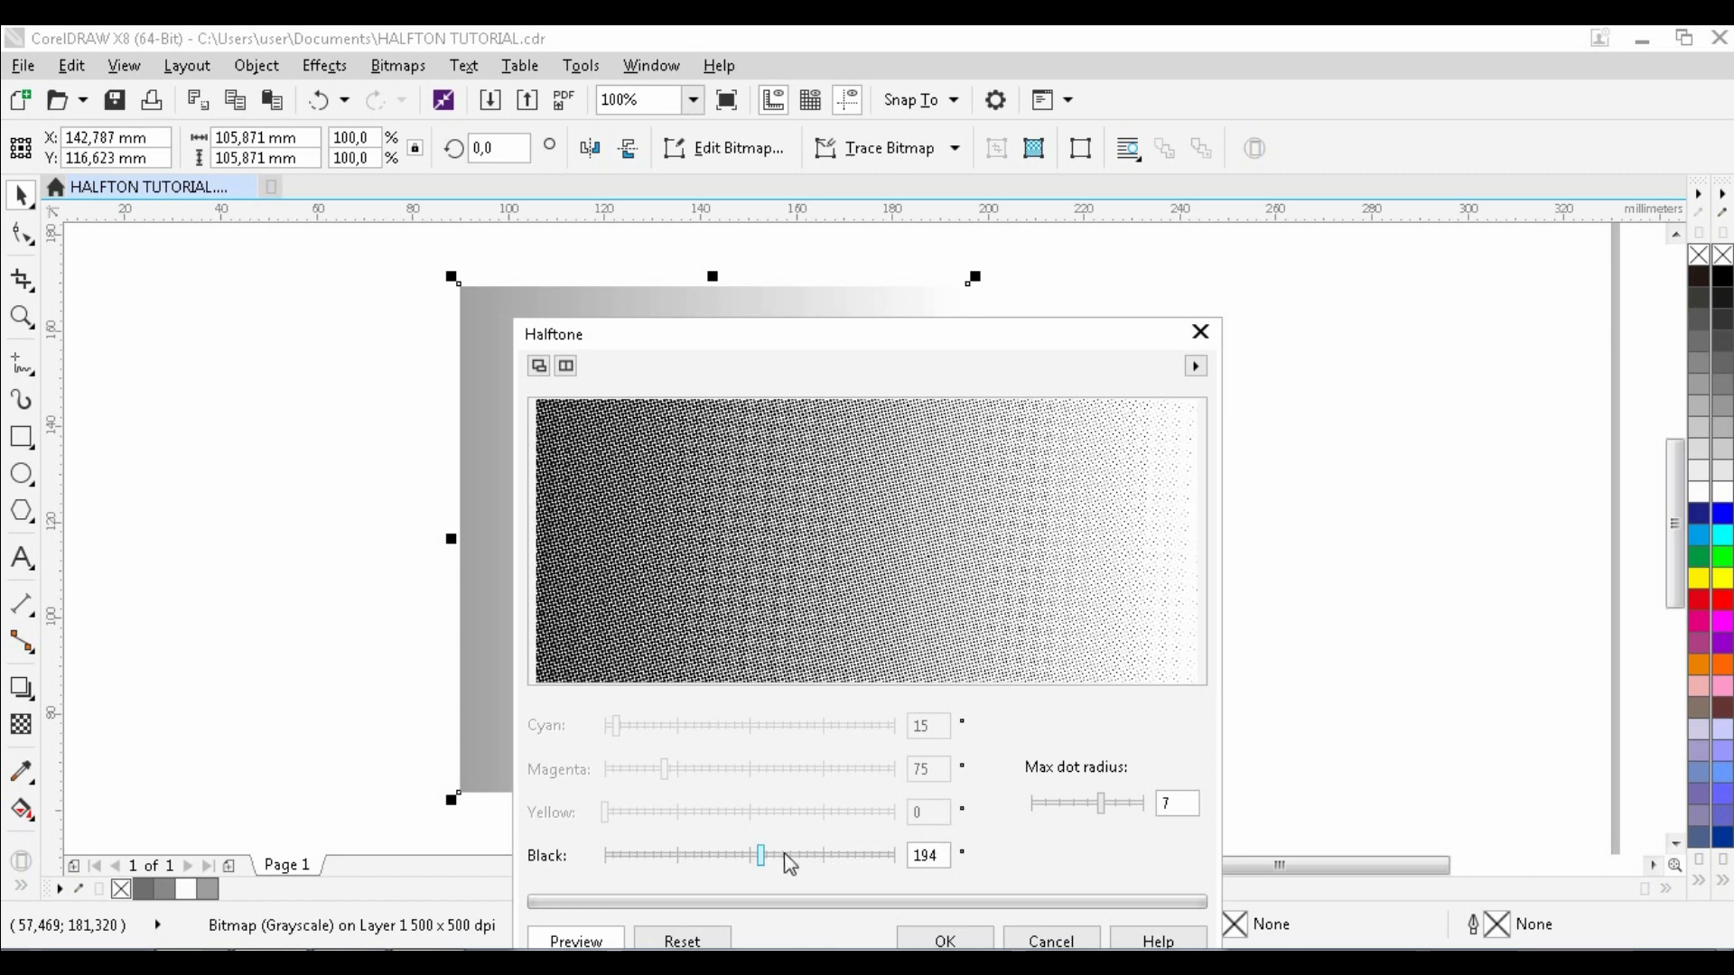
Set the max dot radius to 9, apply the Halftone effect to the square and check its dots up close.
{"action": "left_click", "coordinate": [1128, 805]}
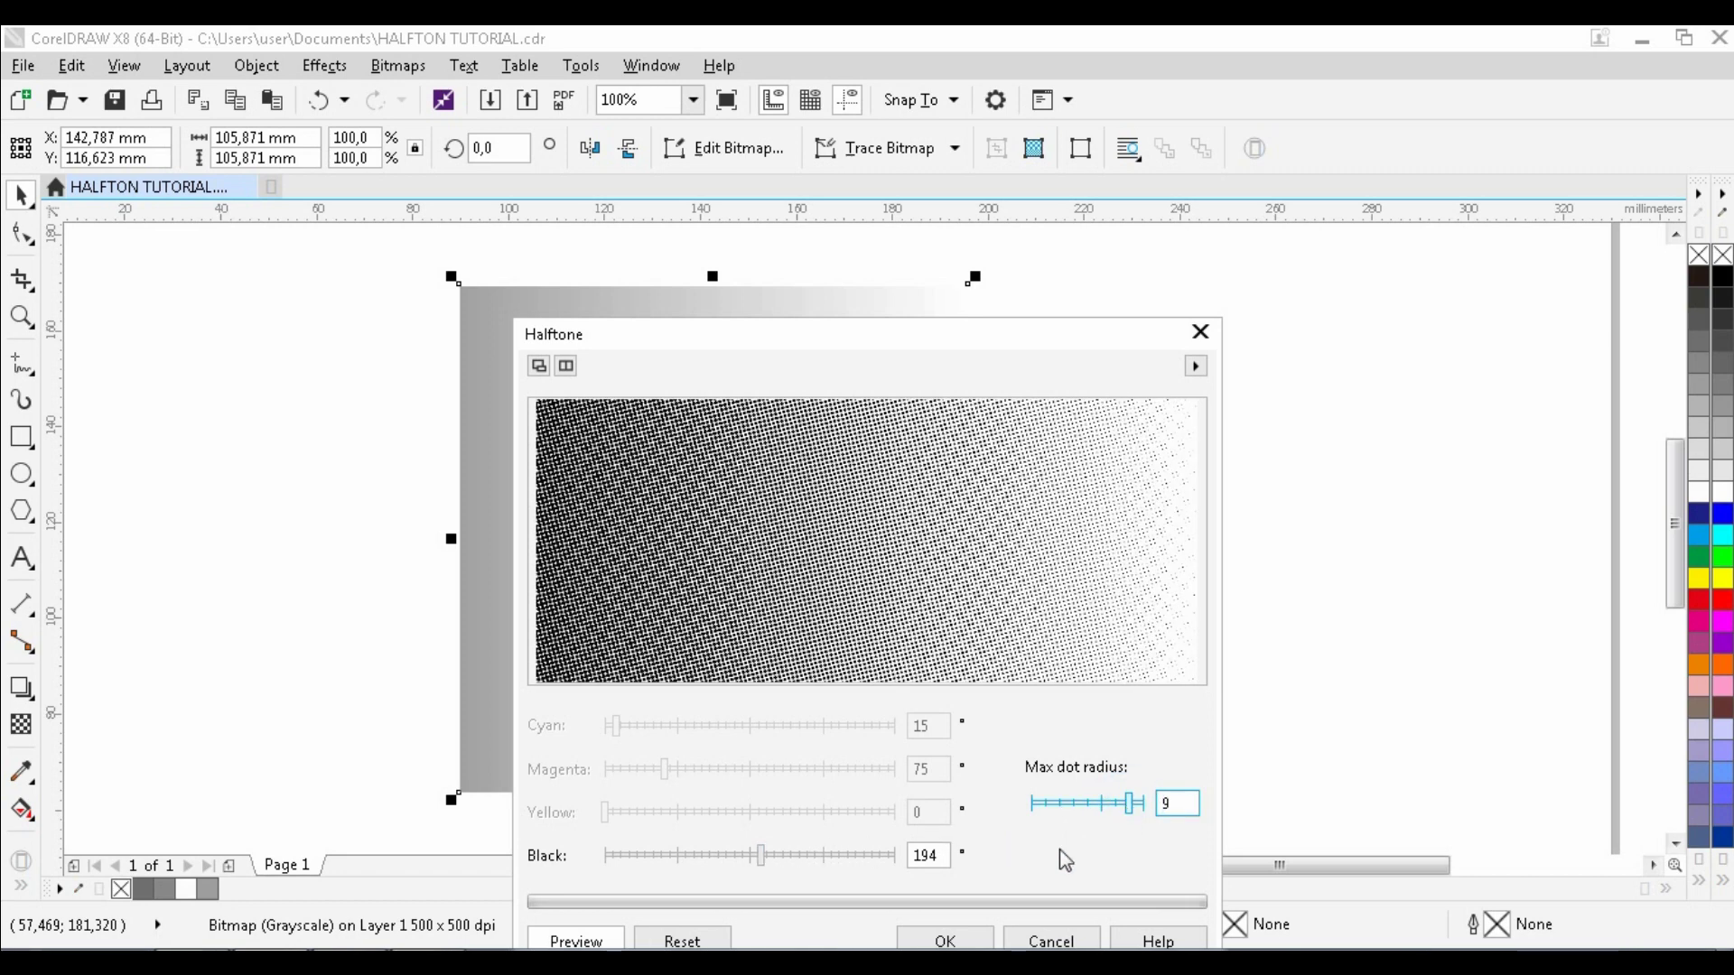
{"action": "left_click_drag", "start_coordinate": [898, 338], "coordinate": [845, 219]}
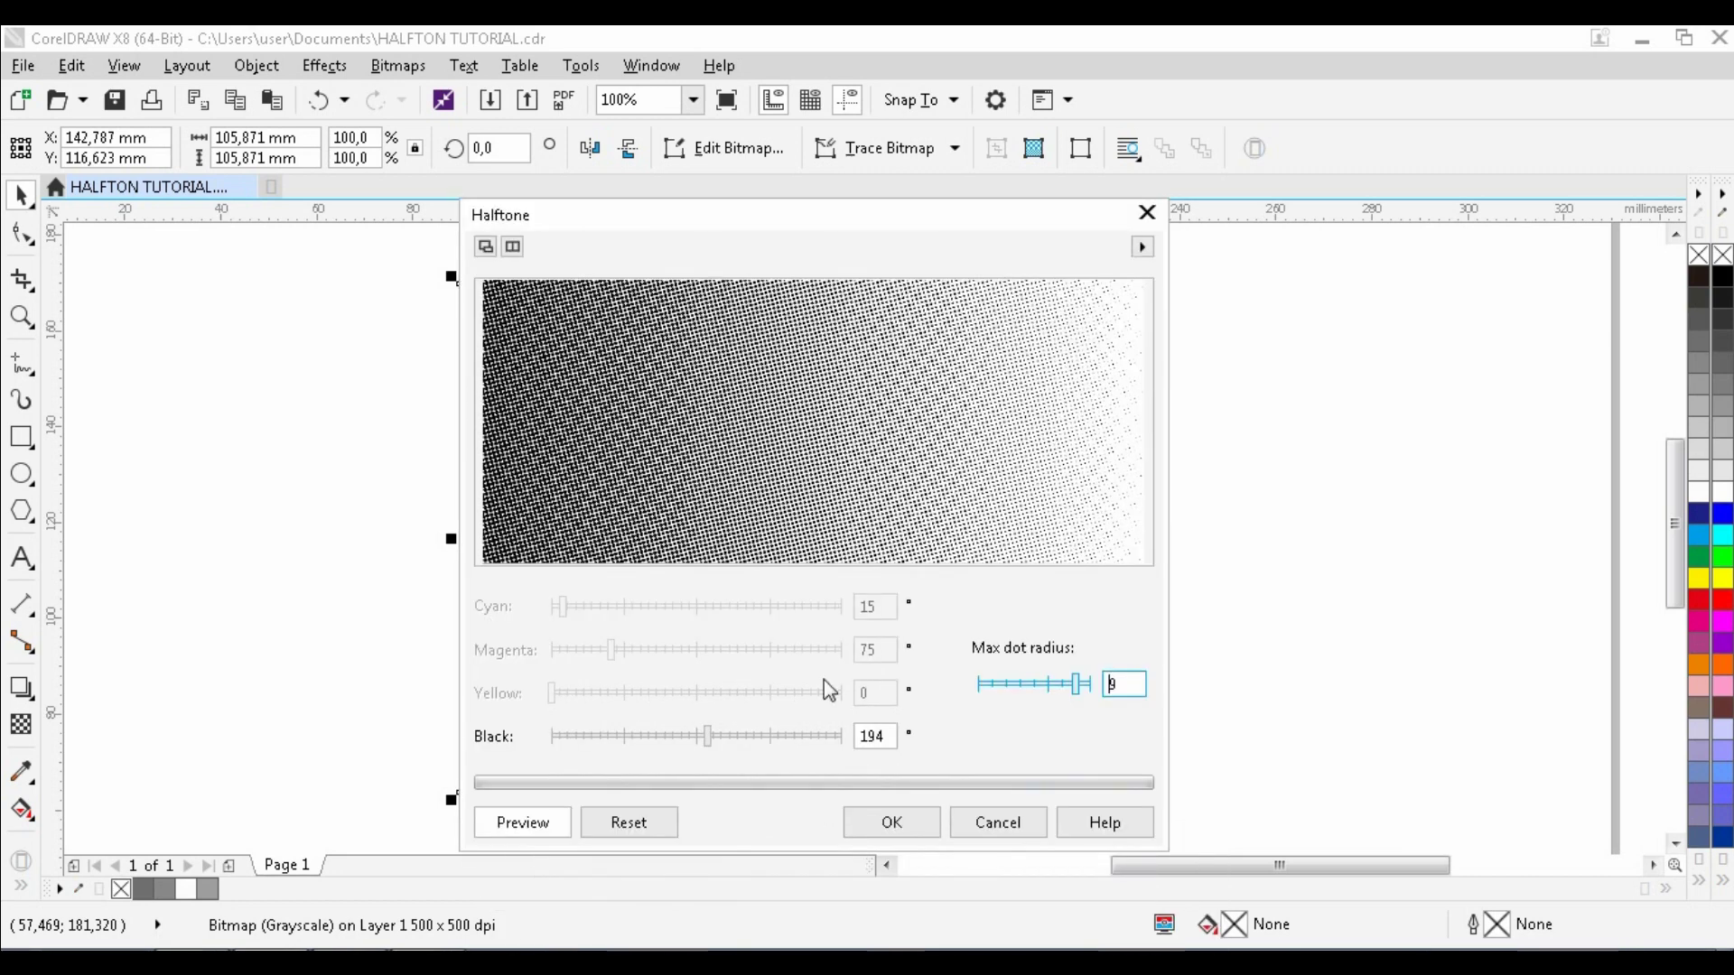
{"action": "left_click", "coordinate": [891, 822]}
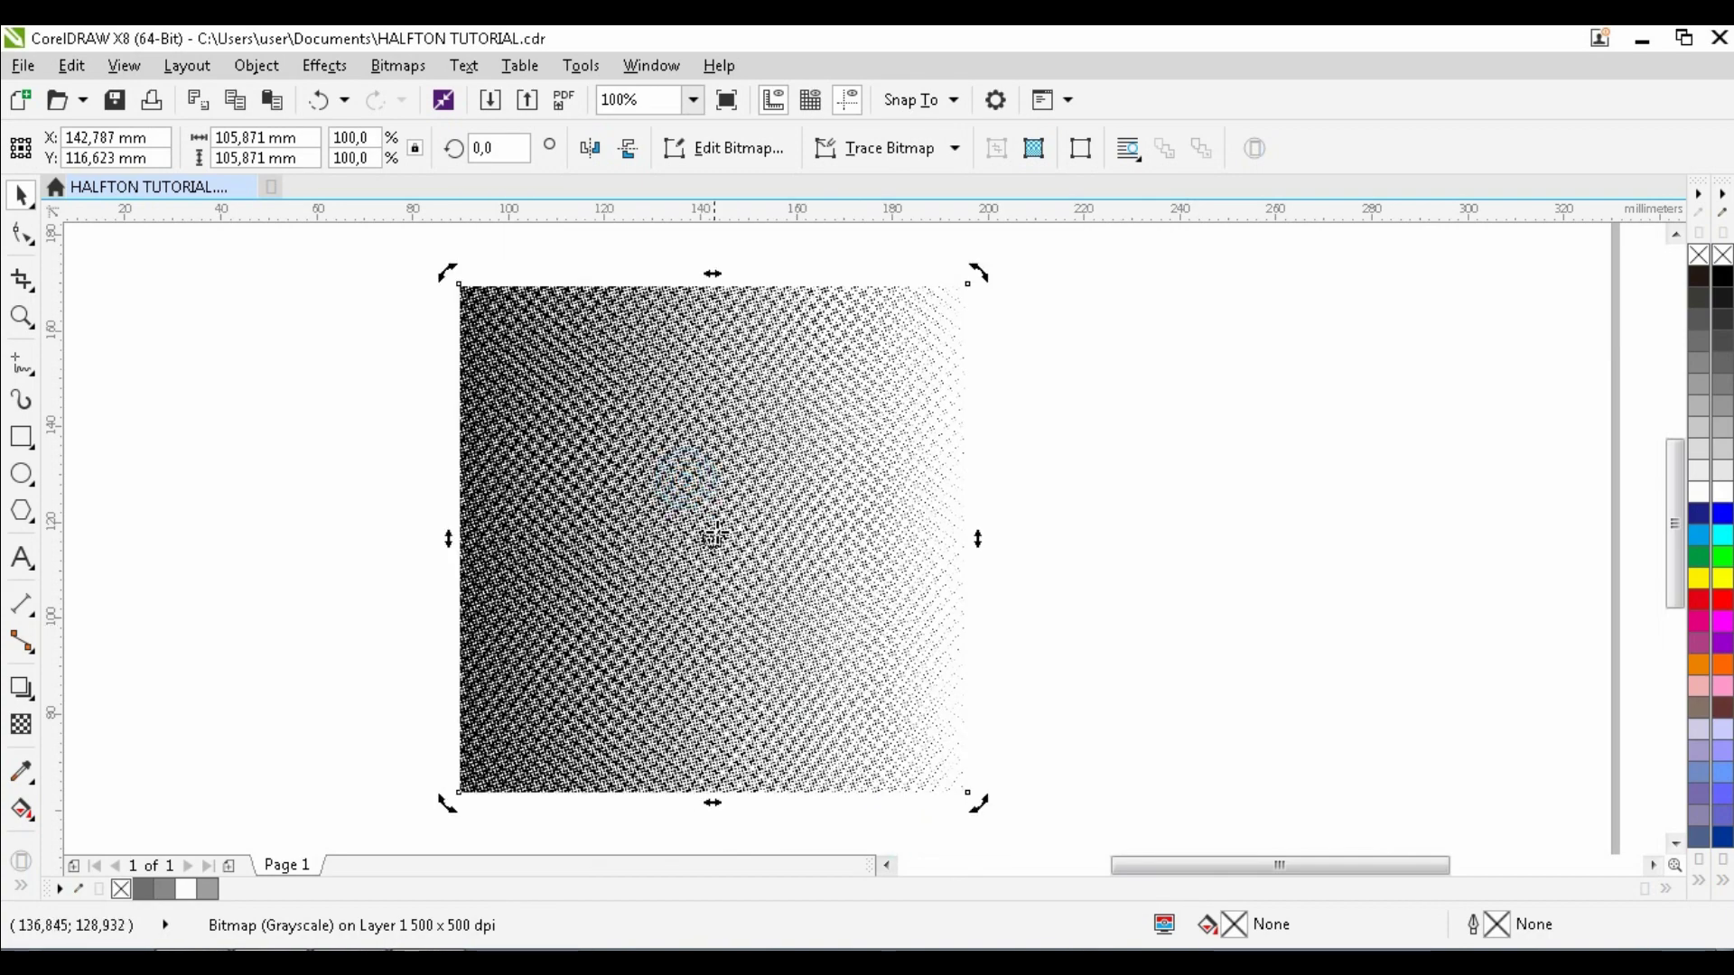
{"action": "scroll", "coordinate": [714, 535], "scroll_direction": "up", "scroll_amount": 2}
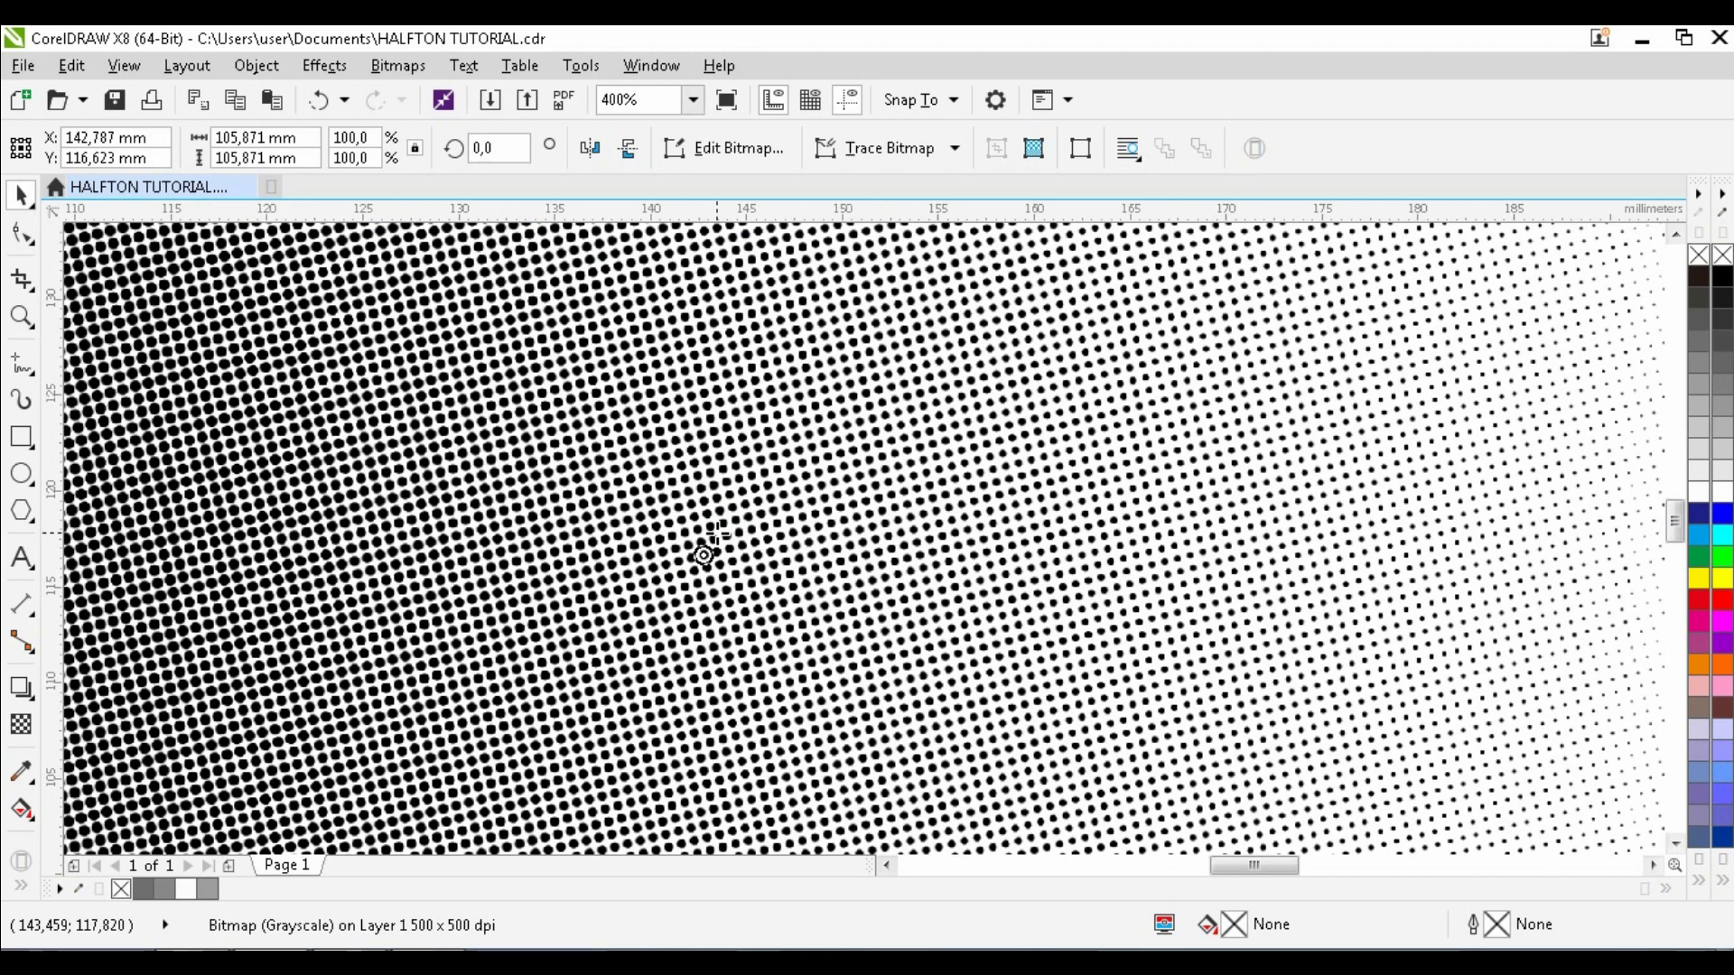
{"action": "left_click", "coordinate": [755, 484]}
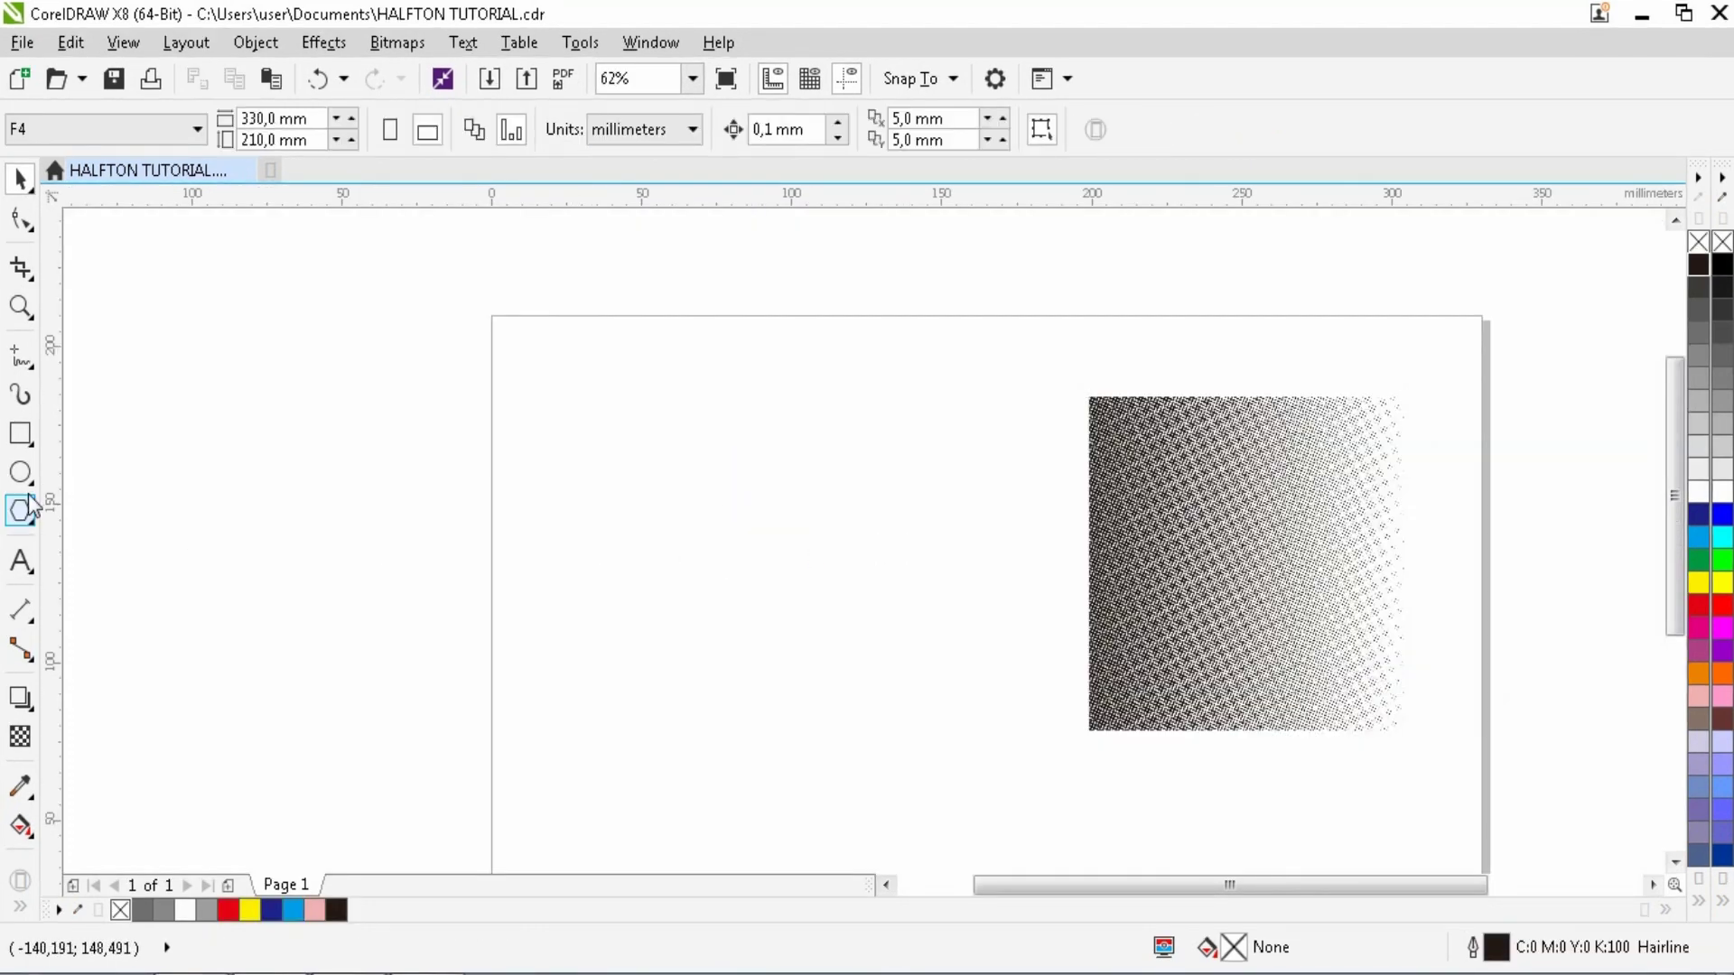
Draw a circle about 112 mm in diameter beside the halftone square and move its centre to about X 77, Y 128 mm.
{"action": "left_click", "coordinate": [19, 472]}
{"action": "left_click_drag", "start_coordinate": [524, 386], "coordinate": [858, 741]}
{"action": "key", "text": "space"}
{"action": "scroll", "coordinate": [696, 485], "scroll_direction": "up", "scroll_amount": 1}
{"action": "scroll", "coordinate": [690, 491], "scroll_direction": "down", "scroll_amount": 1}
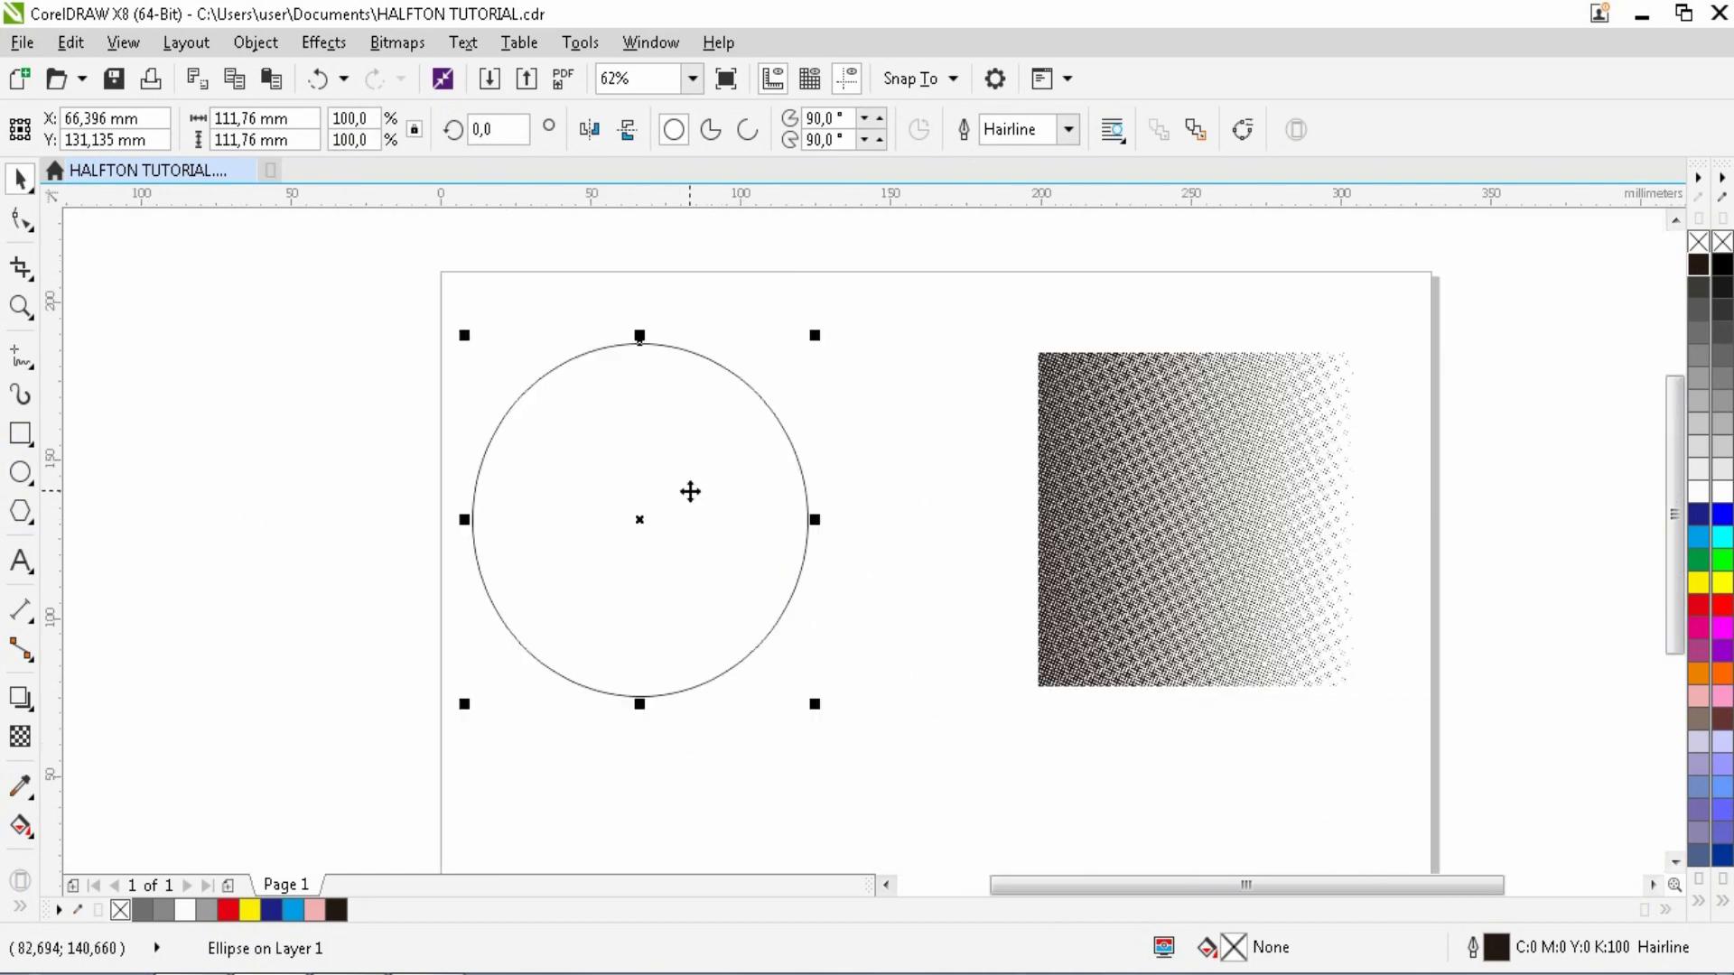
{"action": "left_click_drag", "start_coordinate": [690, 491], "coordinate": [735, 523]}
Fill the circle with 60% black and remove its outline.
{"action": "scroll", "coordinate": [736, 523], "scroll_direction": "up", "scroll_amount": 1}
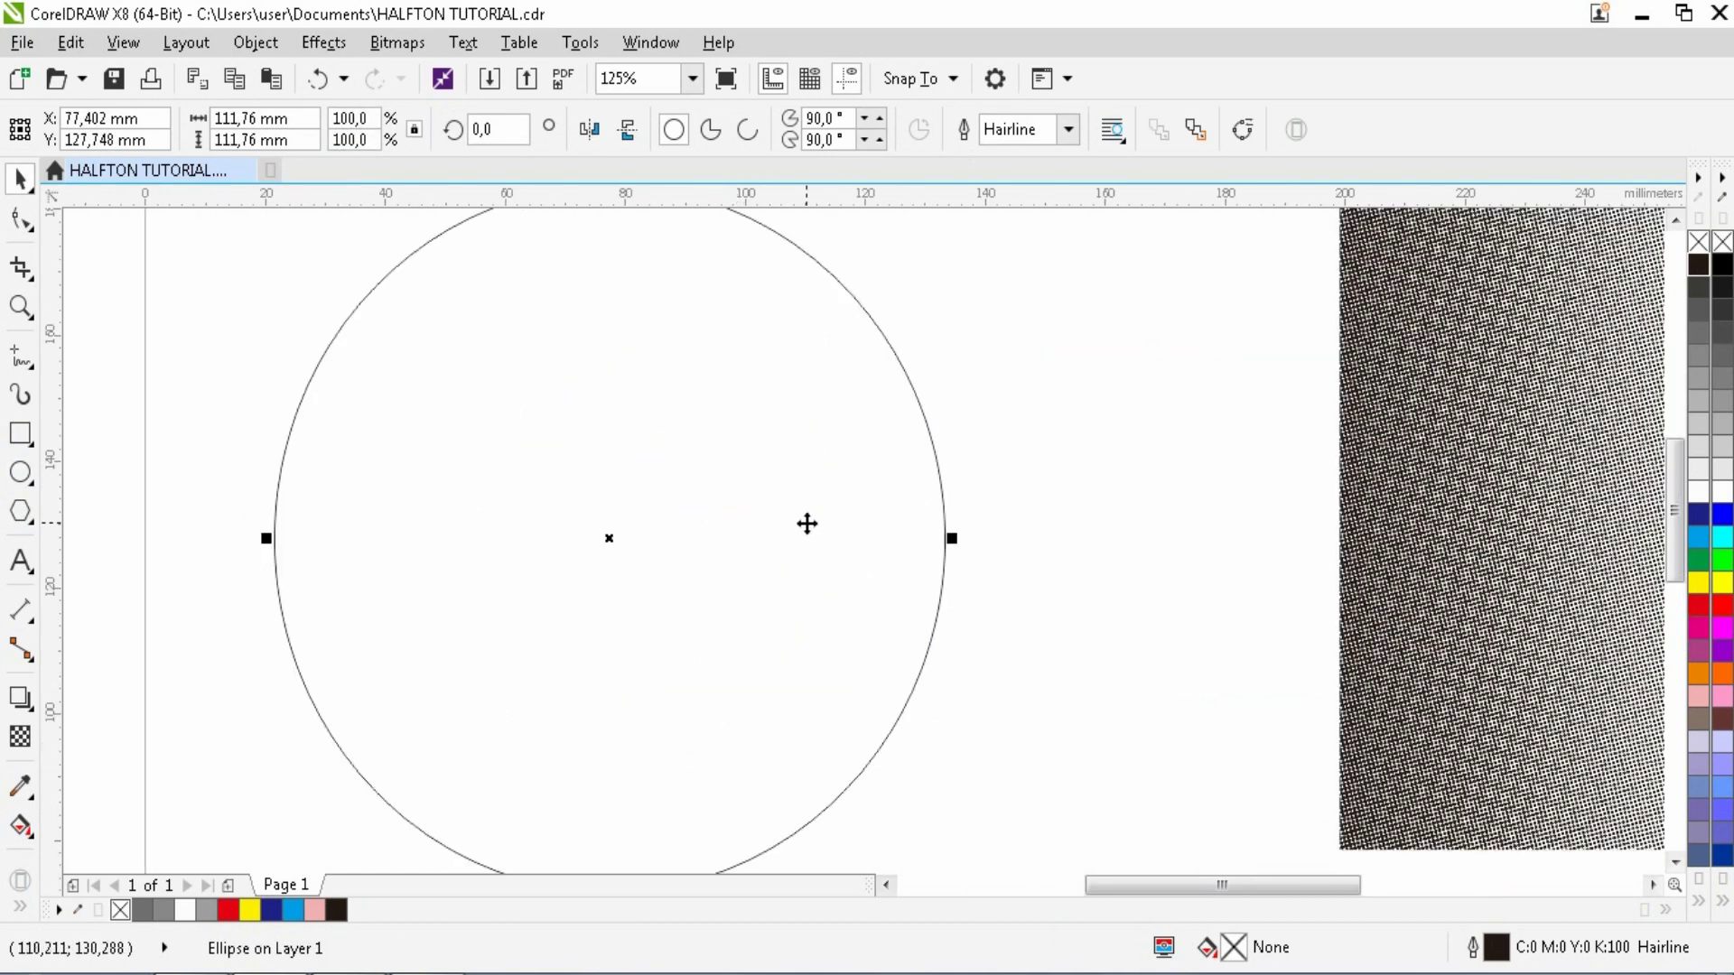
{"action": "left_click", "coordinate": [1699, 356]}
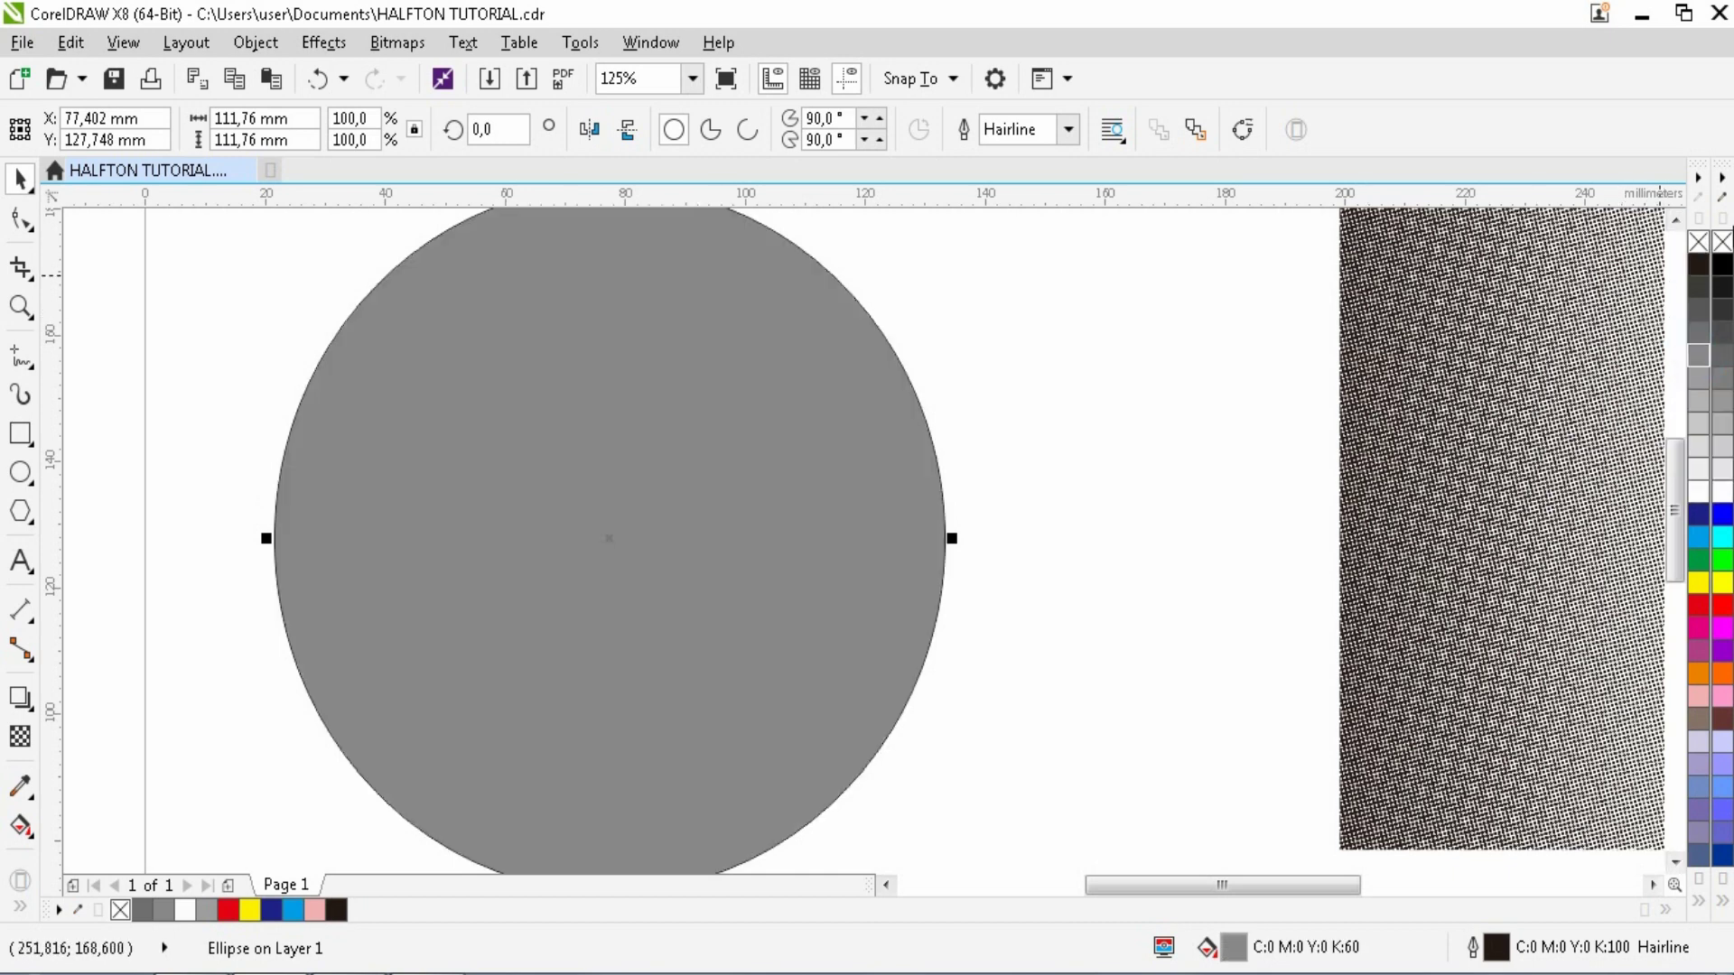
{"action": "right_click", "coordinate": [1718, 244]}
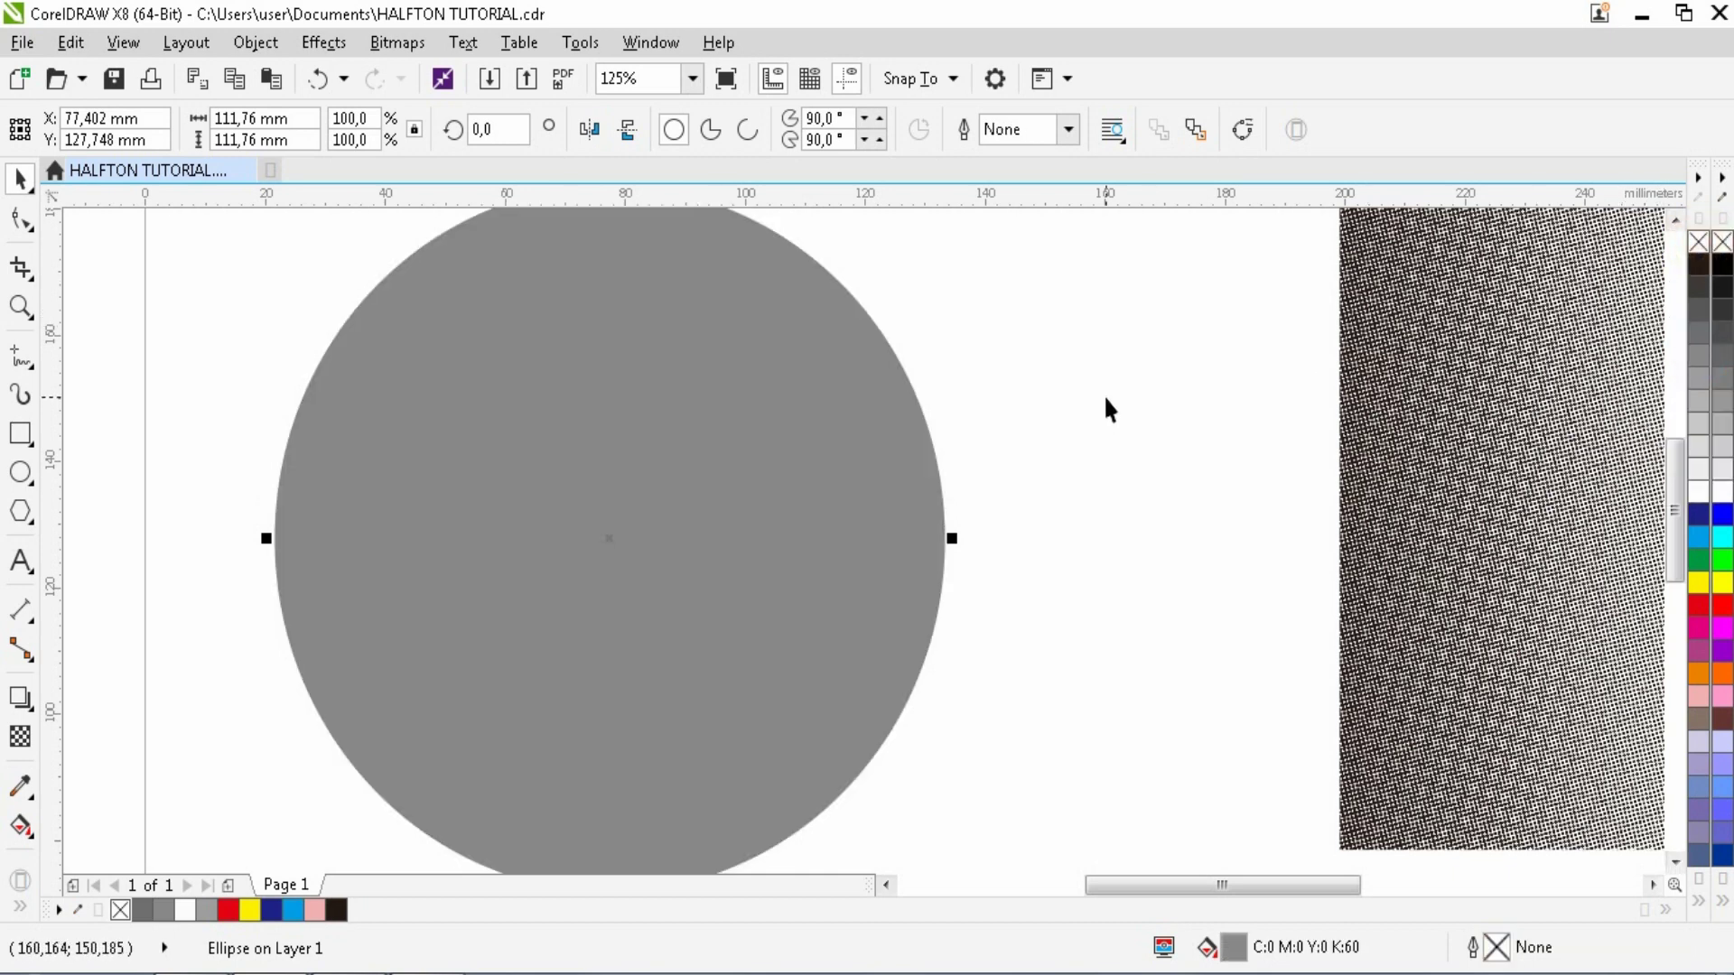
Apply an elliptical fountain fill to the circle, with 60% black at the centre and white at the outer edge.
{"action": "left_click", "coordinate": [20, 825]}
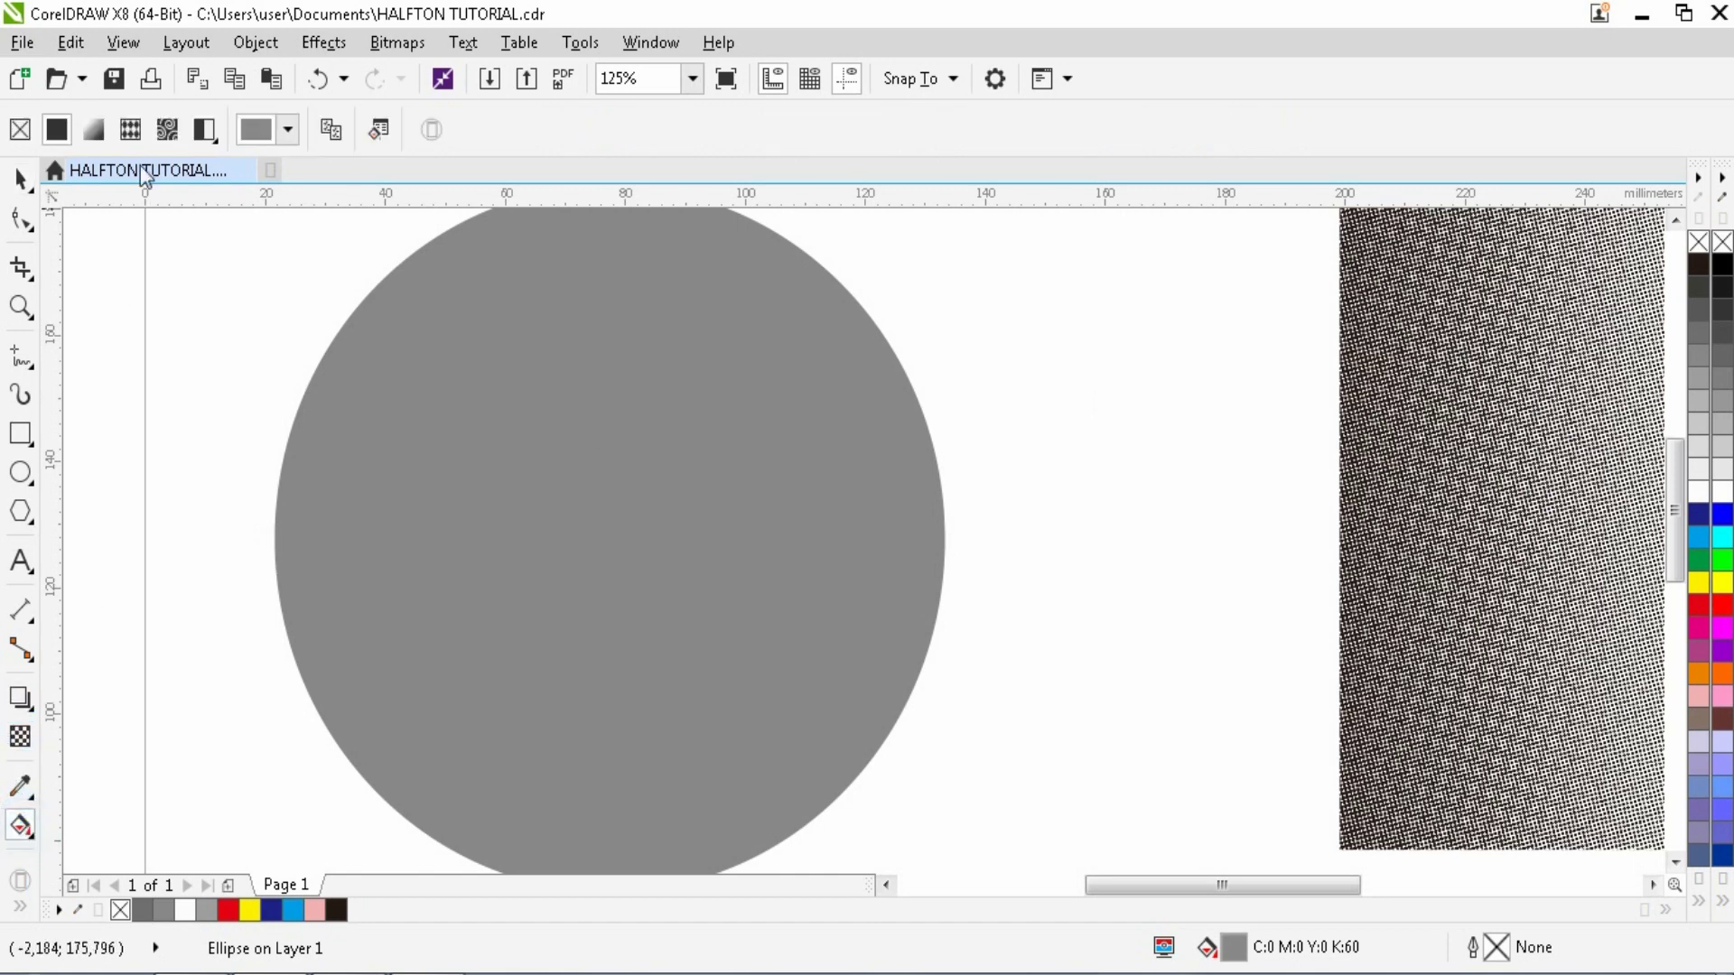
{"action": "left_click", "coordinate": [95, 130]}
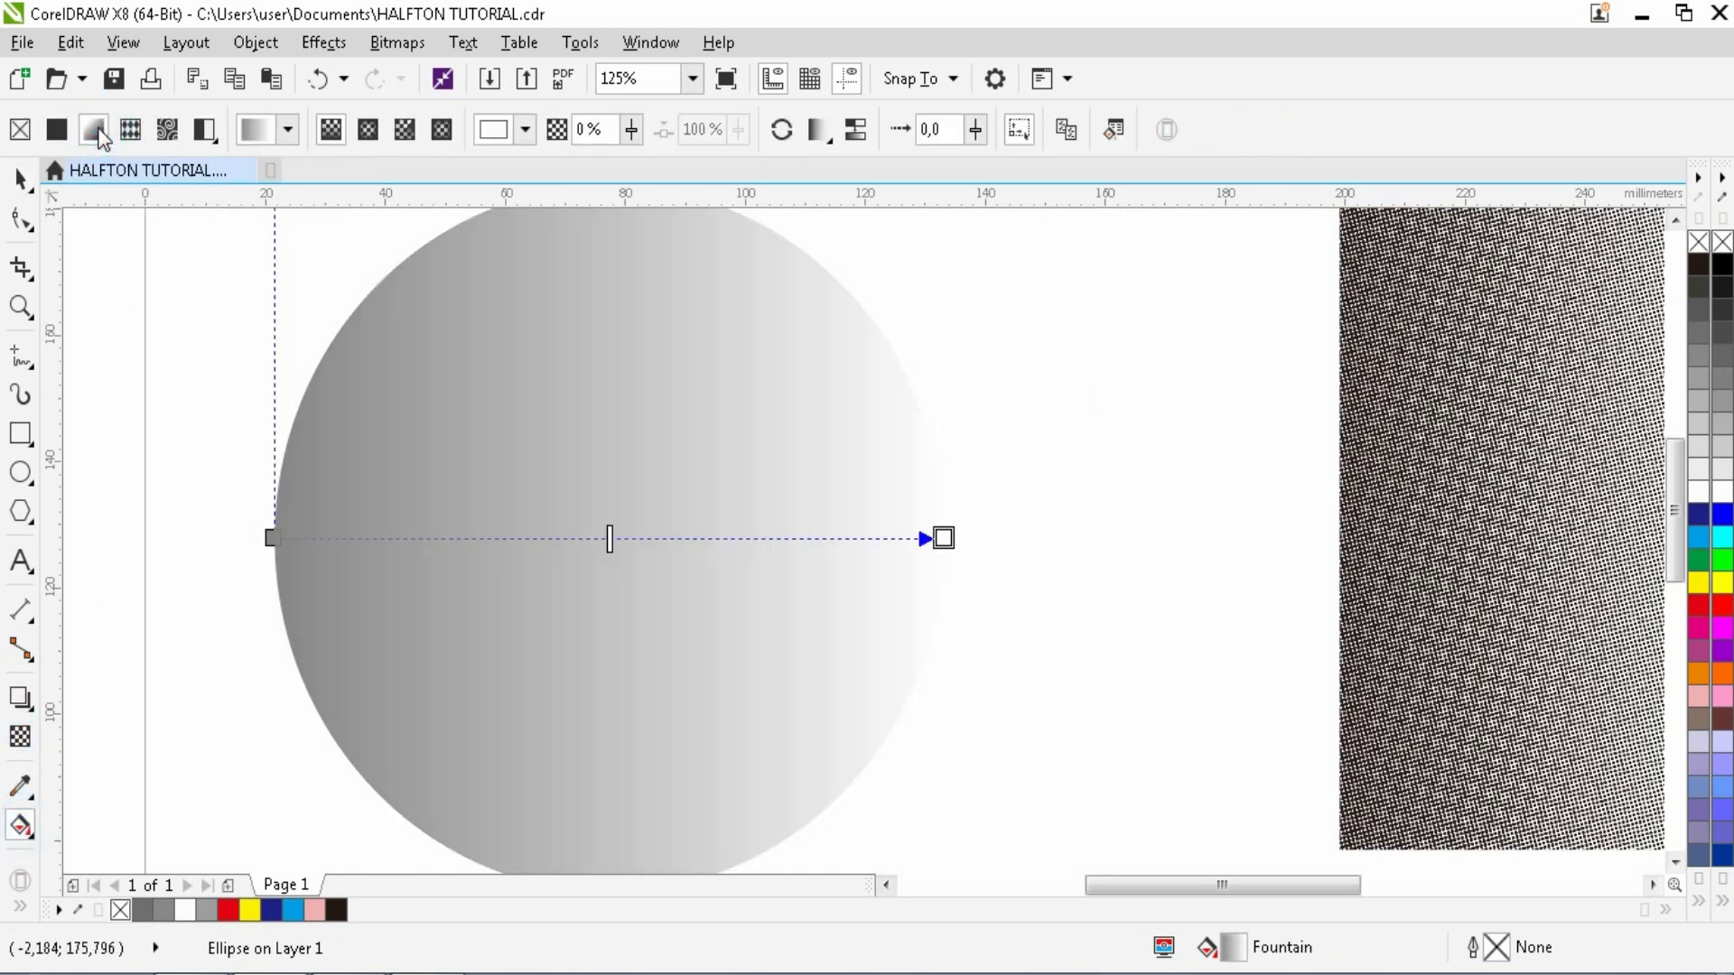
{"action": "left_click", "coordinate": [370, 132]}
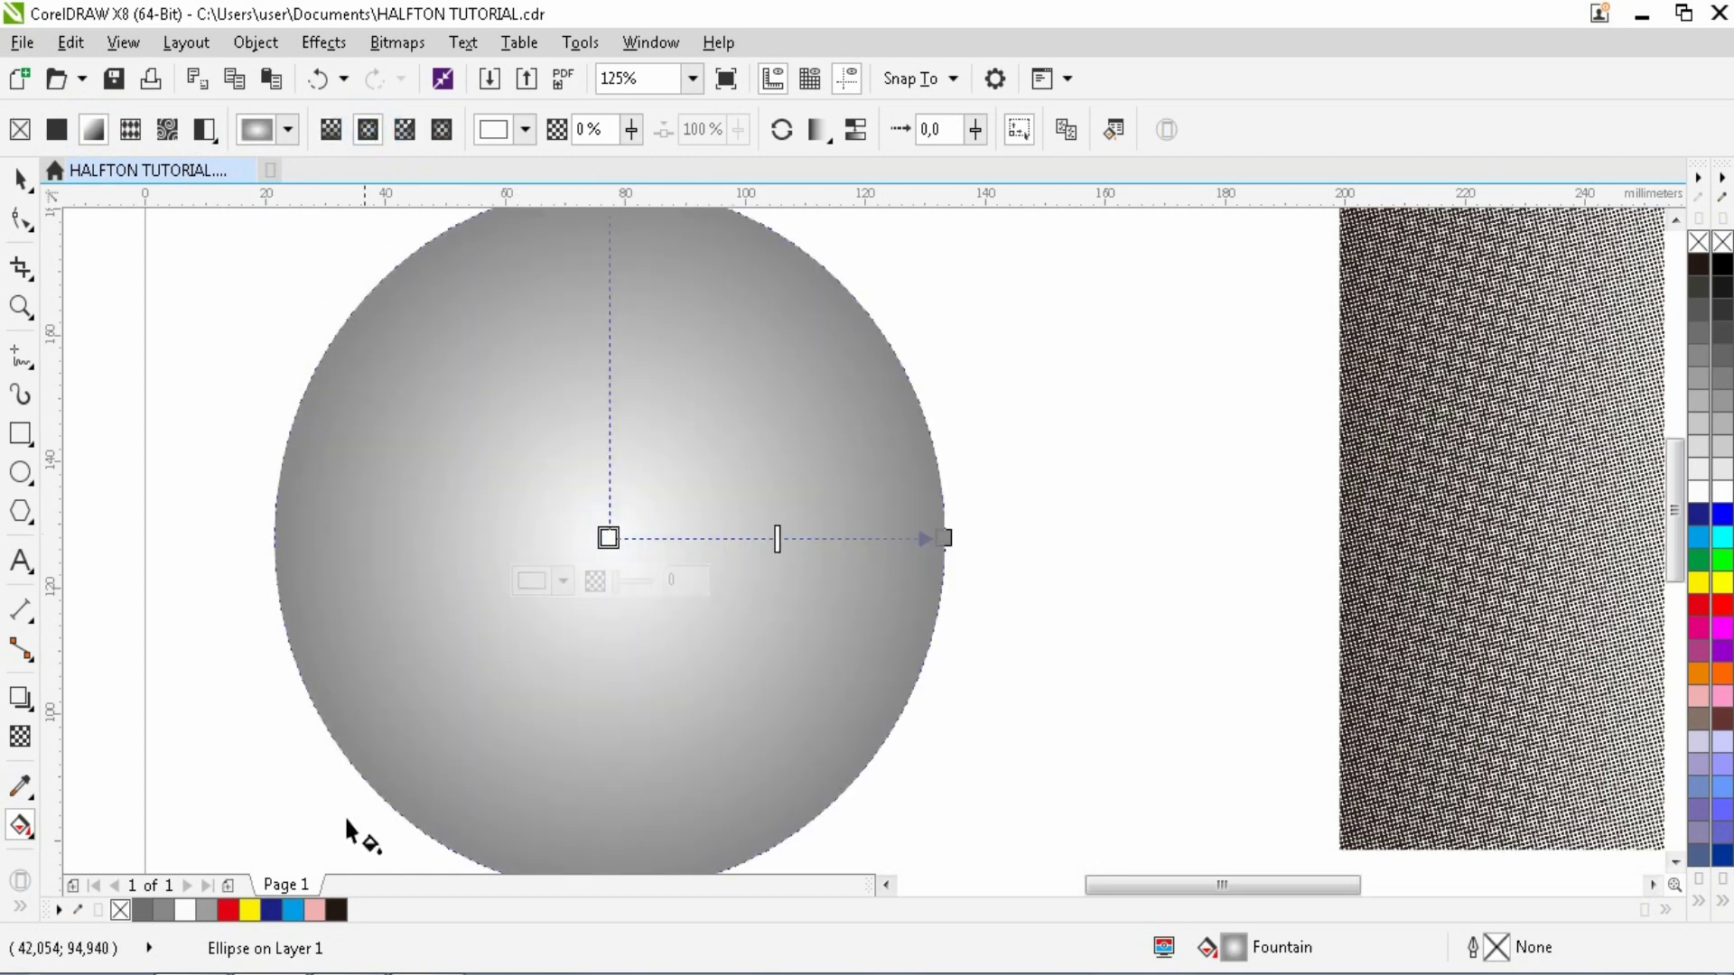
{"action": "left_click", "coordinate": [1697, 359]}
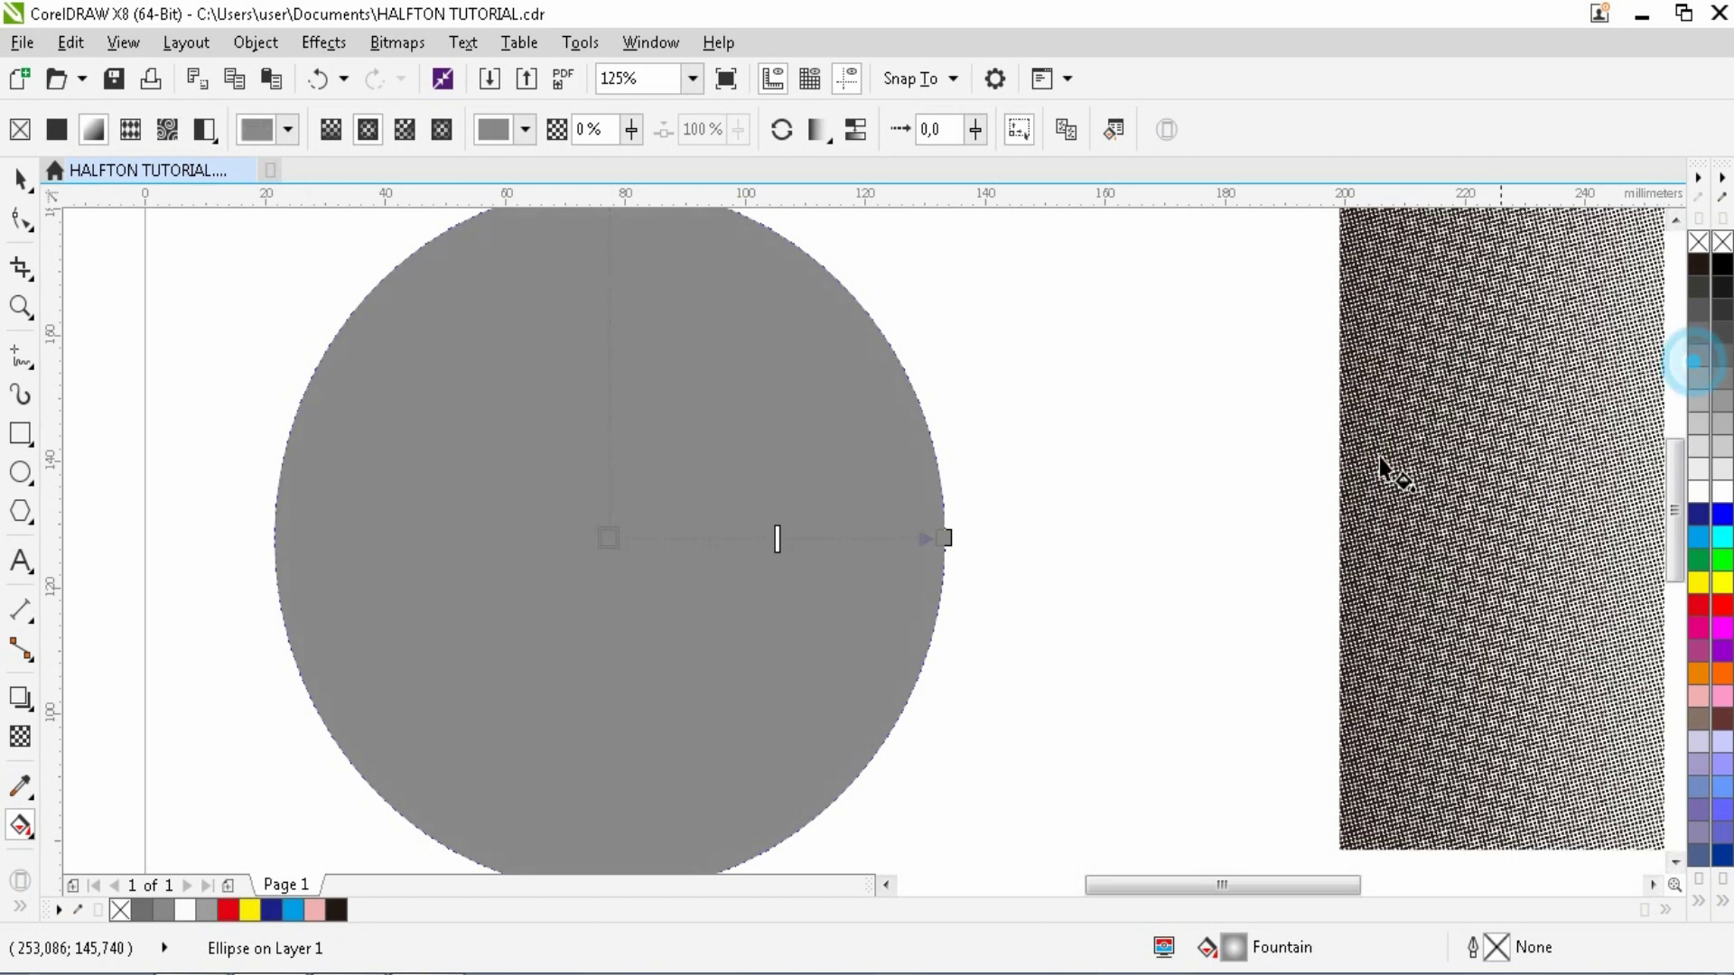
{"action": "left_click", "coordinate": [946, 540]}
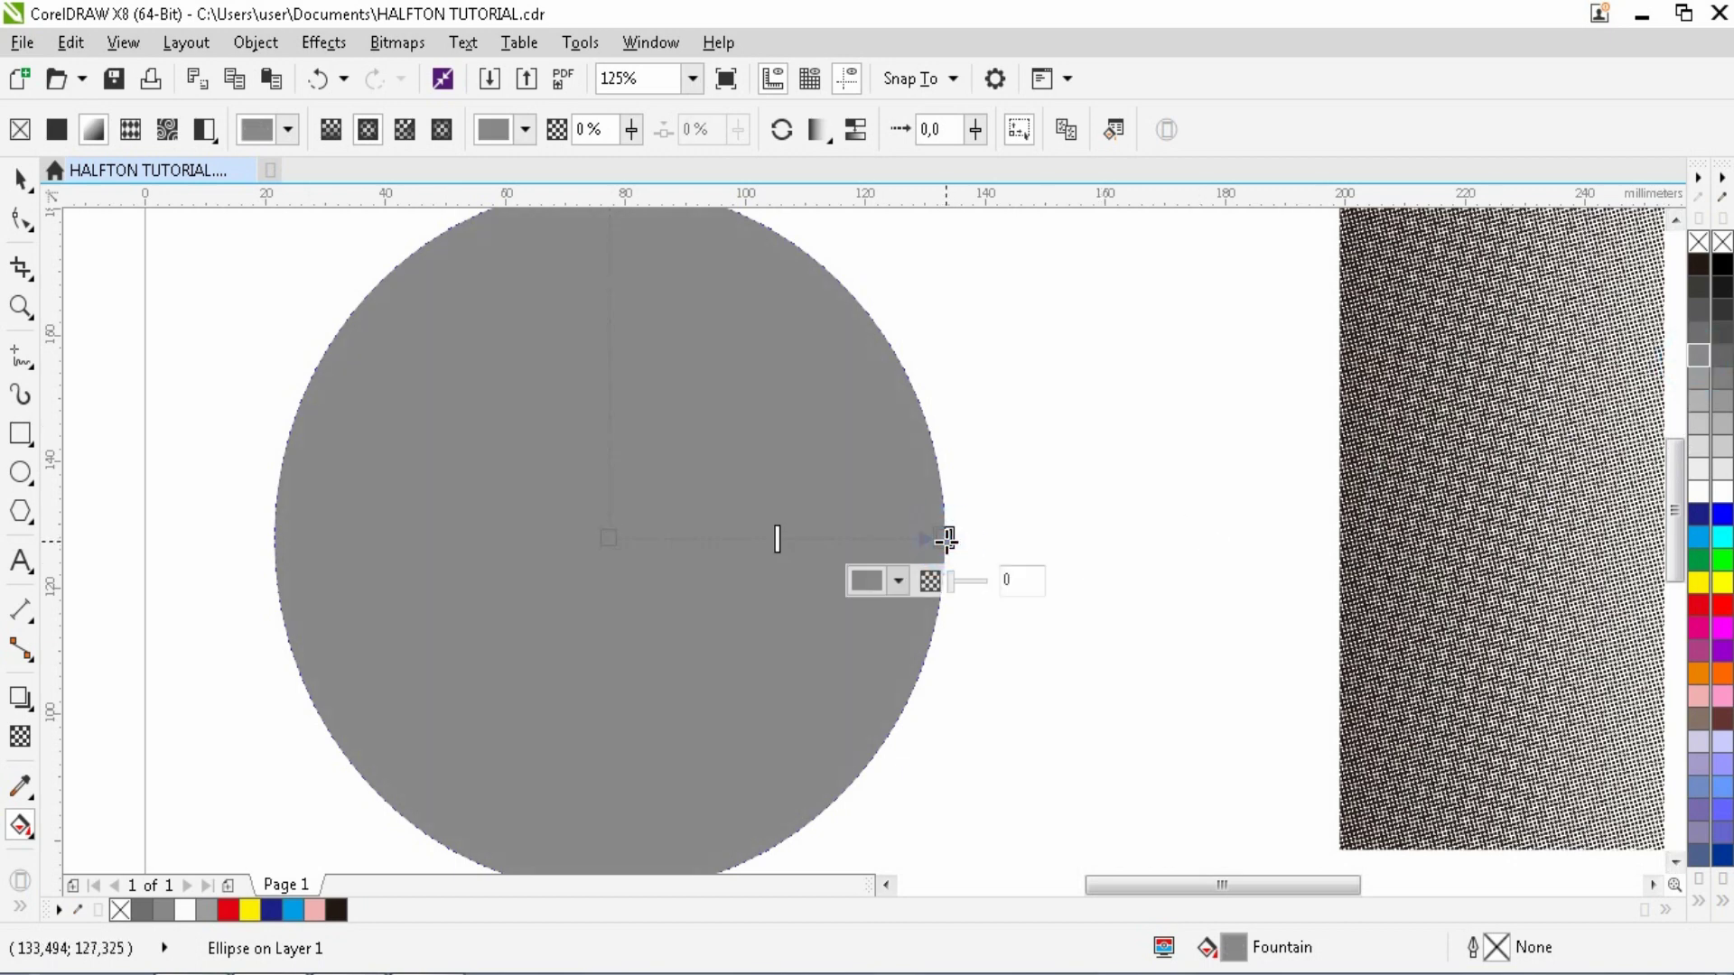
{"action": "left_click", "coordinate": [1696, 493]}
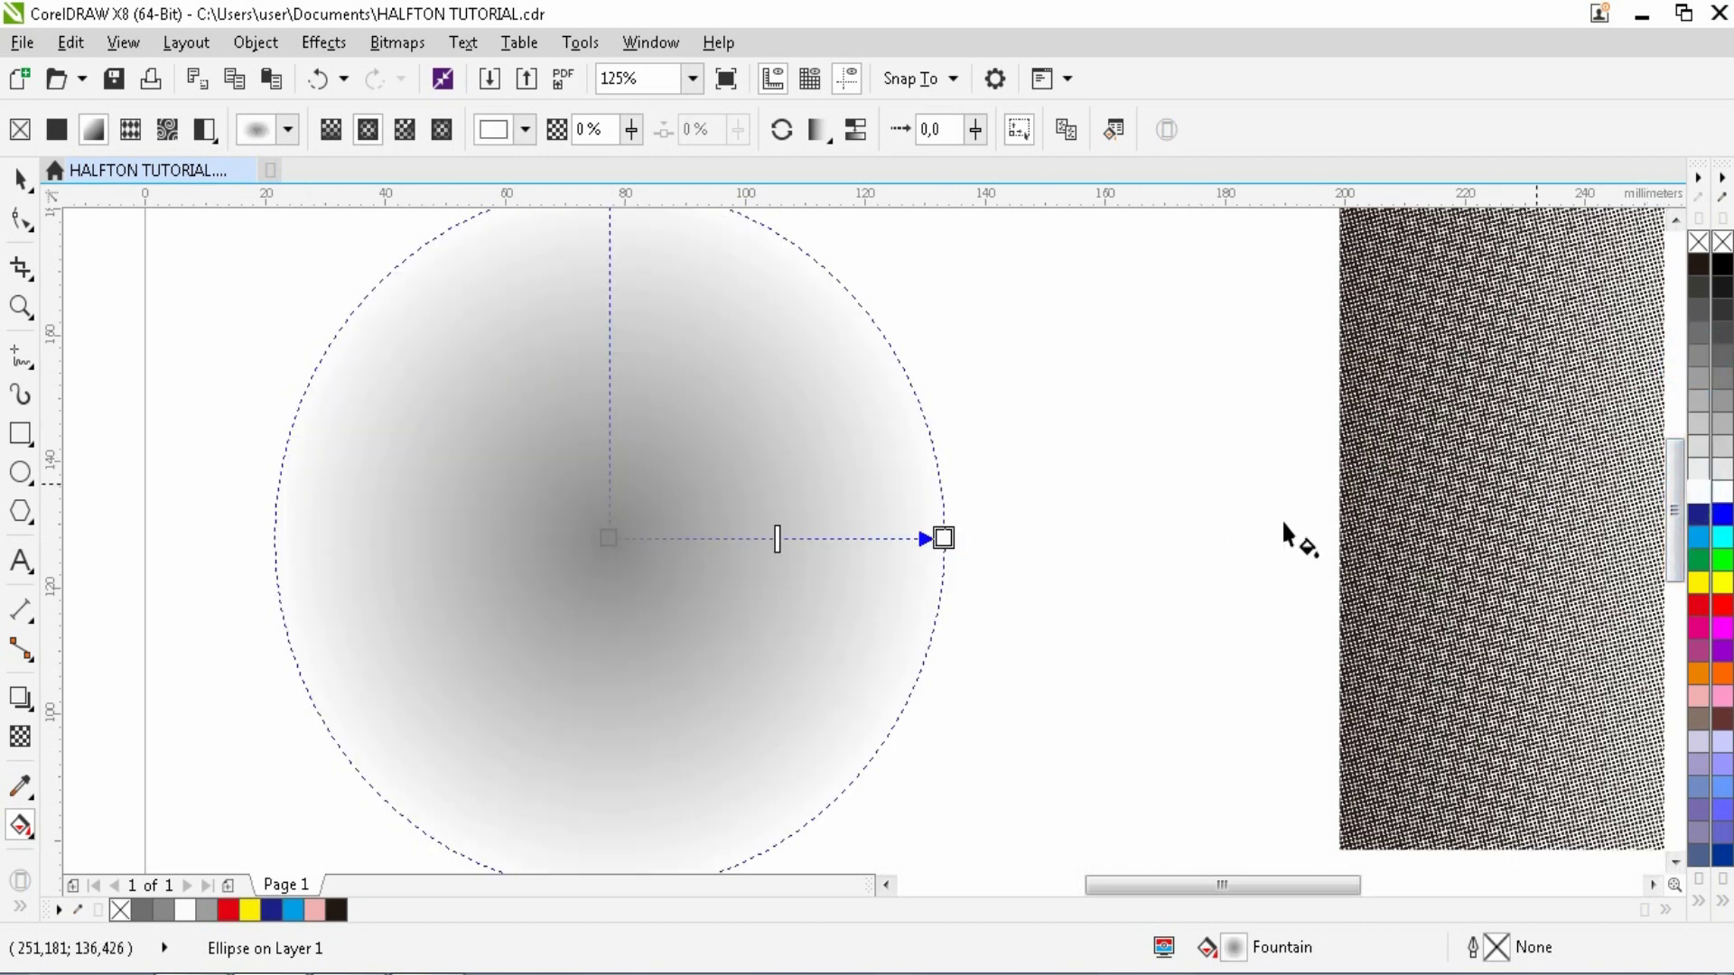
Shift the gradient's midpoint outward and extend its white end slightly beyond the circle's edge.
{"action": "left_click_drag", "start_coordinate": [776, 540], "coordinate": [836, 540]}
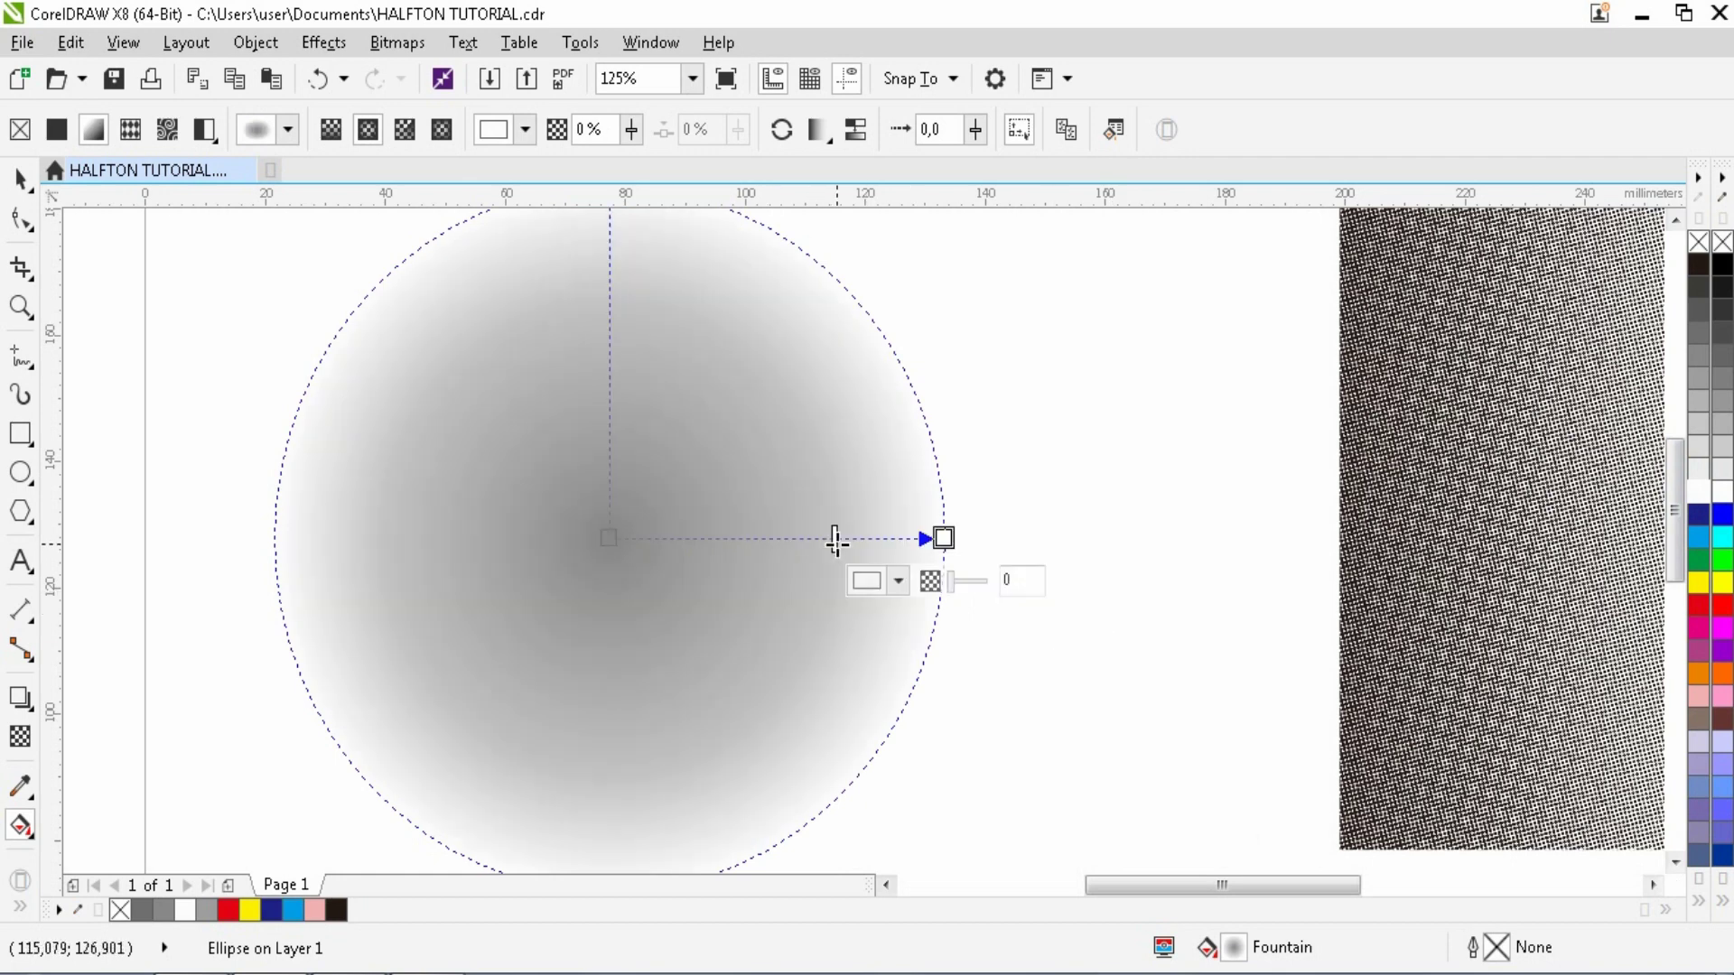
{"action": "left_click_drag", "start_coordinate": [943, 539], "coordinate": [970, 538]}
{"action": "left_click_drag", "start_coordinate": [854, 539], "coordinate": [817, 540]}
{"action": "left_click", "coordinate": [973, 540]}
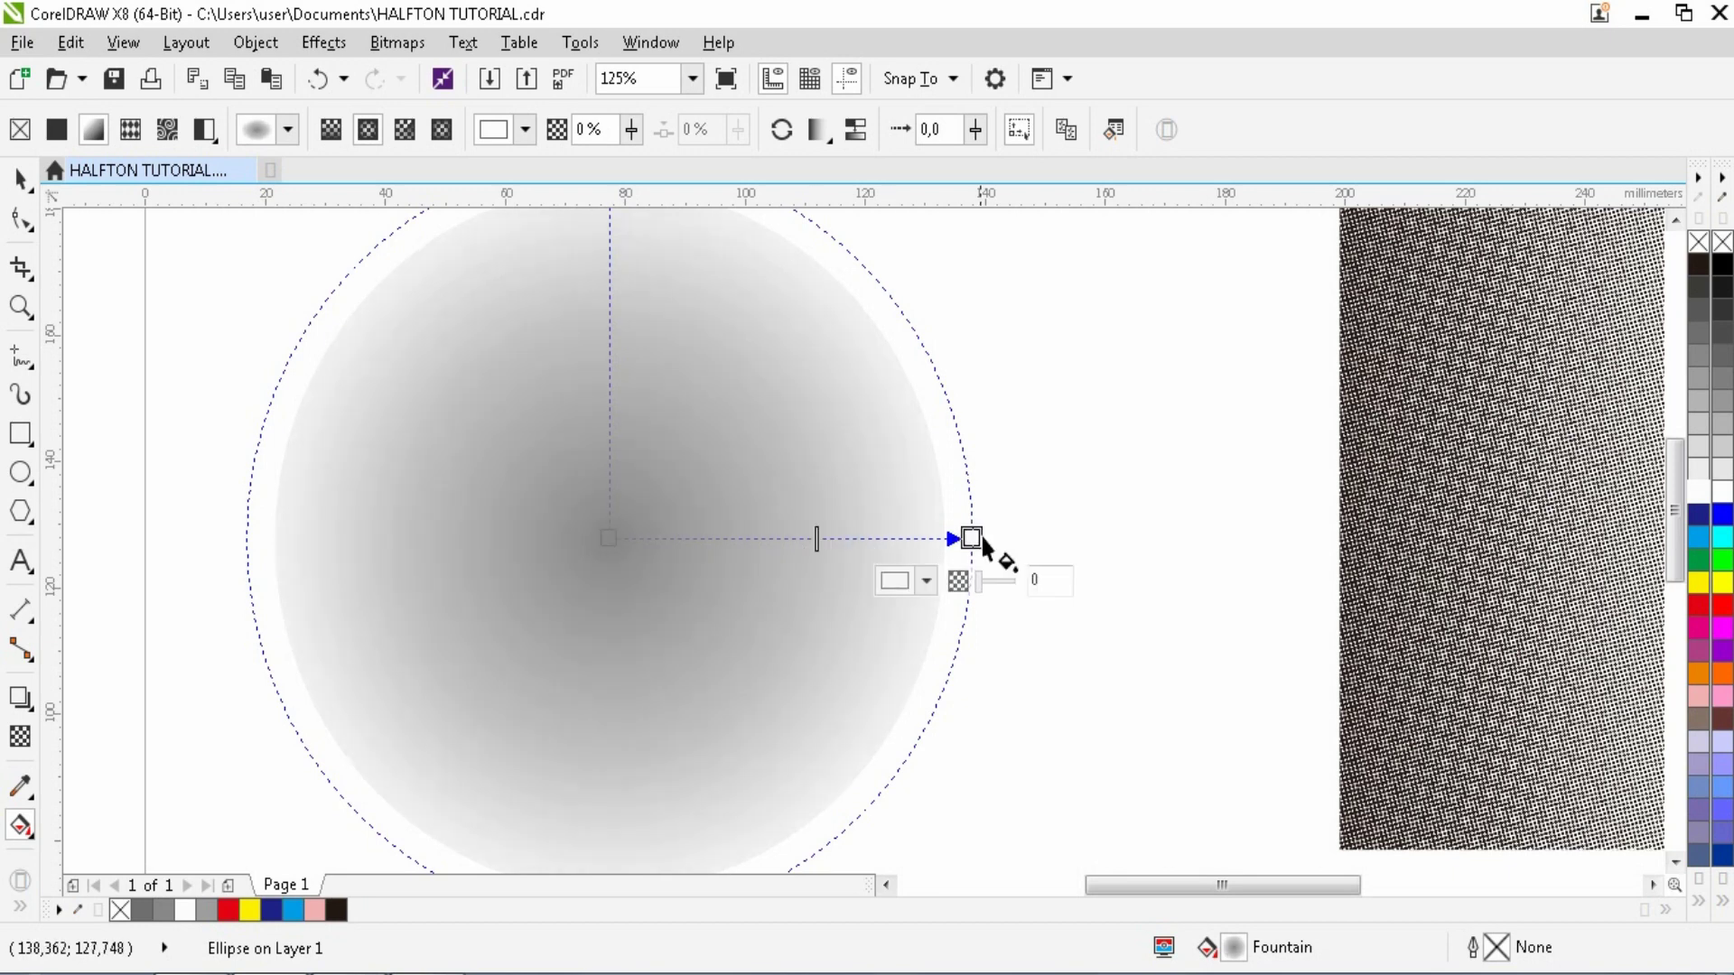
{"action": "left_click_drag", "start_coordinate": [980, 539], "coordinate": [957, 538]}
{"action": "left_click_drag", "start_coordinate": [816, 539], "coordinate": [810, 539]}
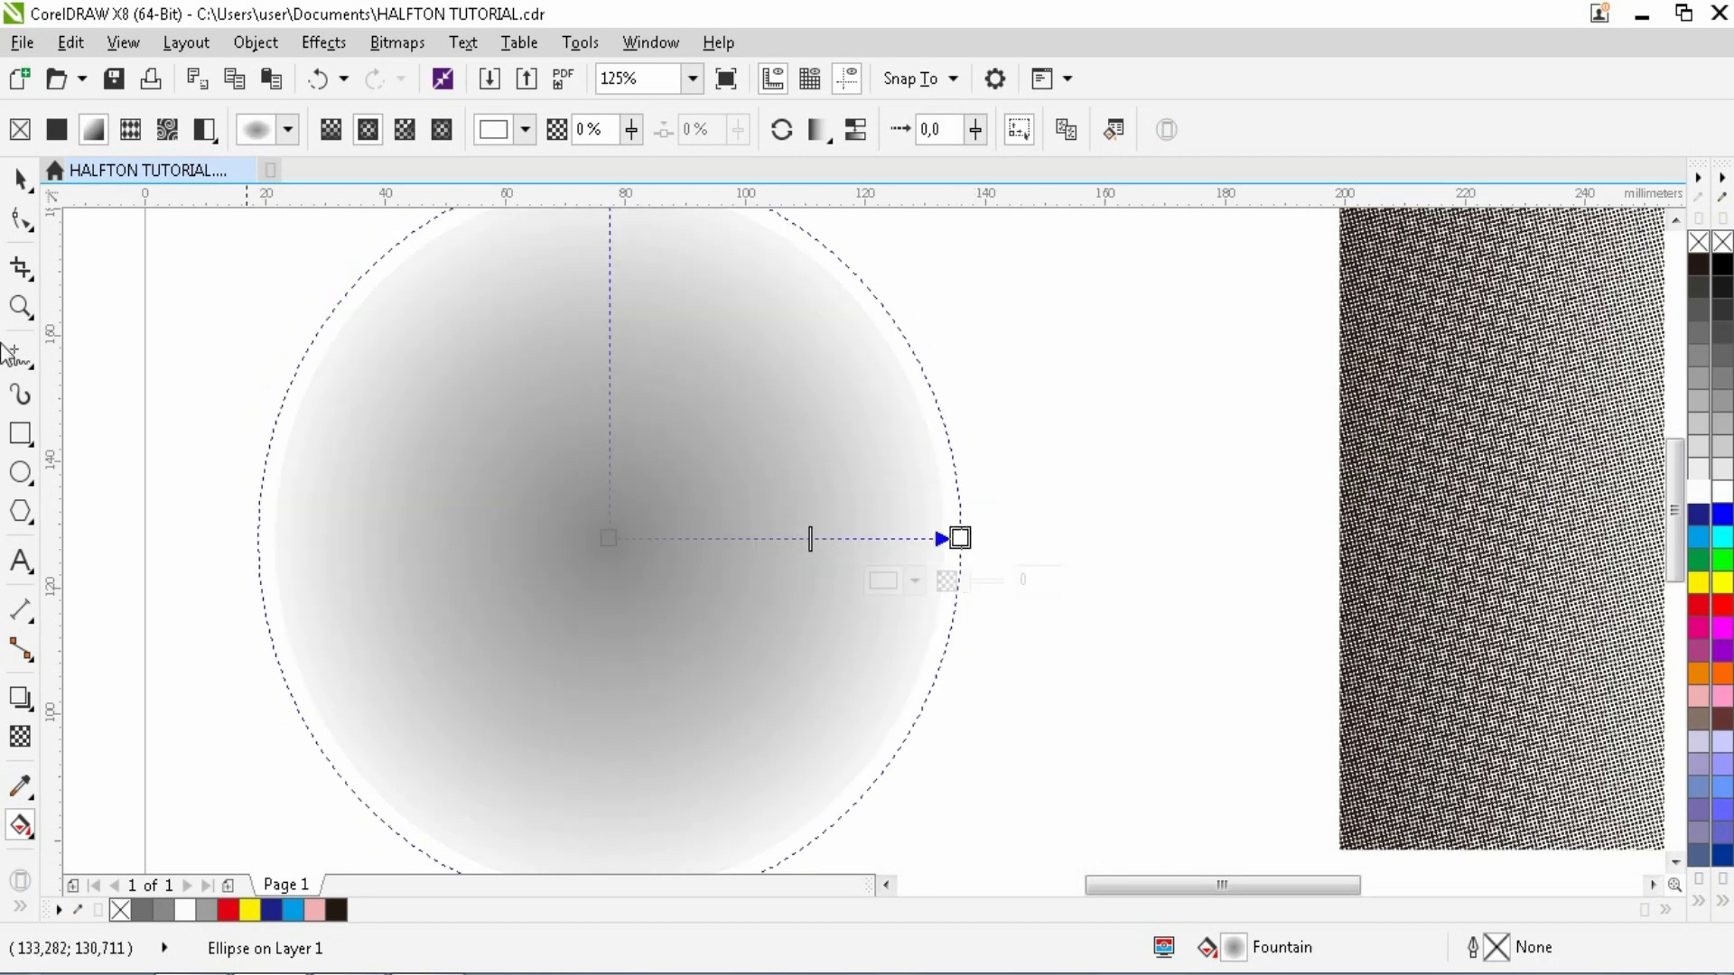
Convert the gradient circle to a 500 dpi Grayscale (8-bit) bitmap.
{"action": "left_click", "coordinate": [21, 179]}
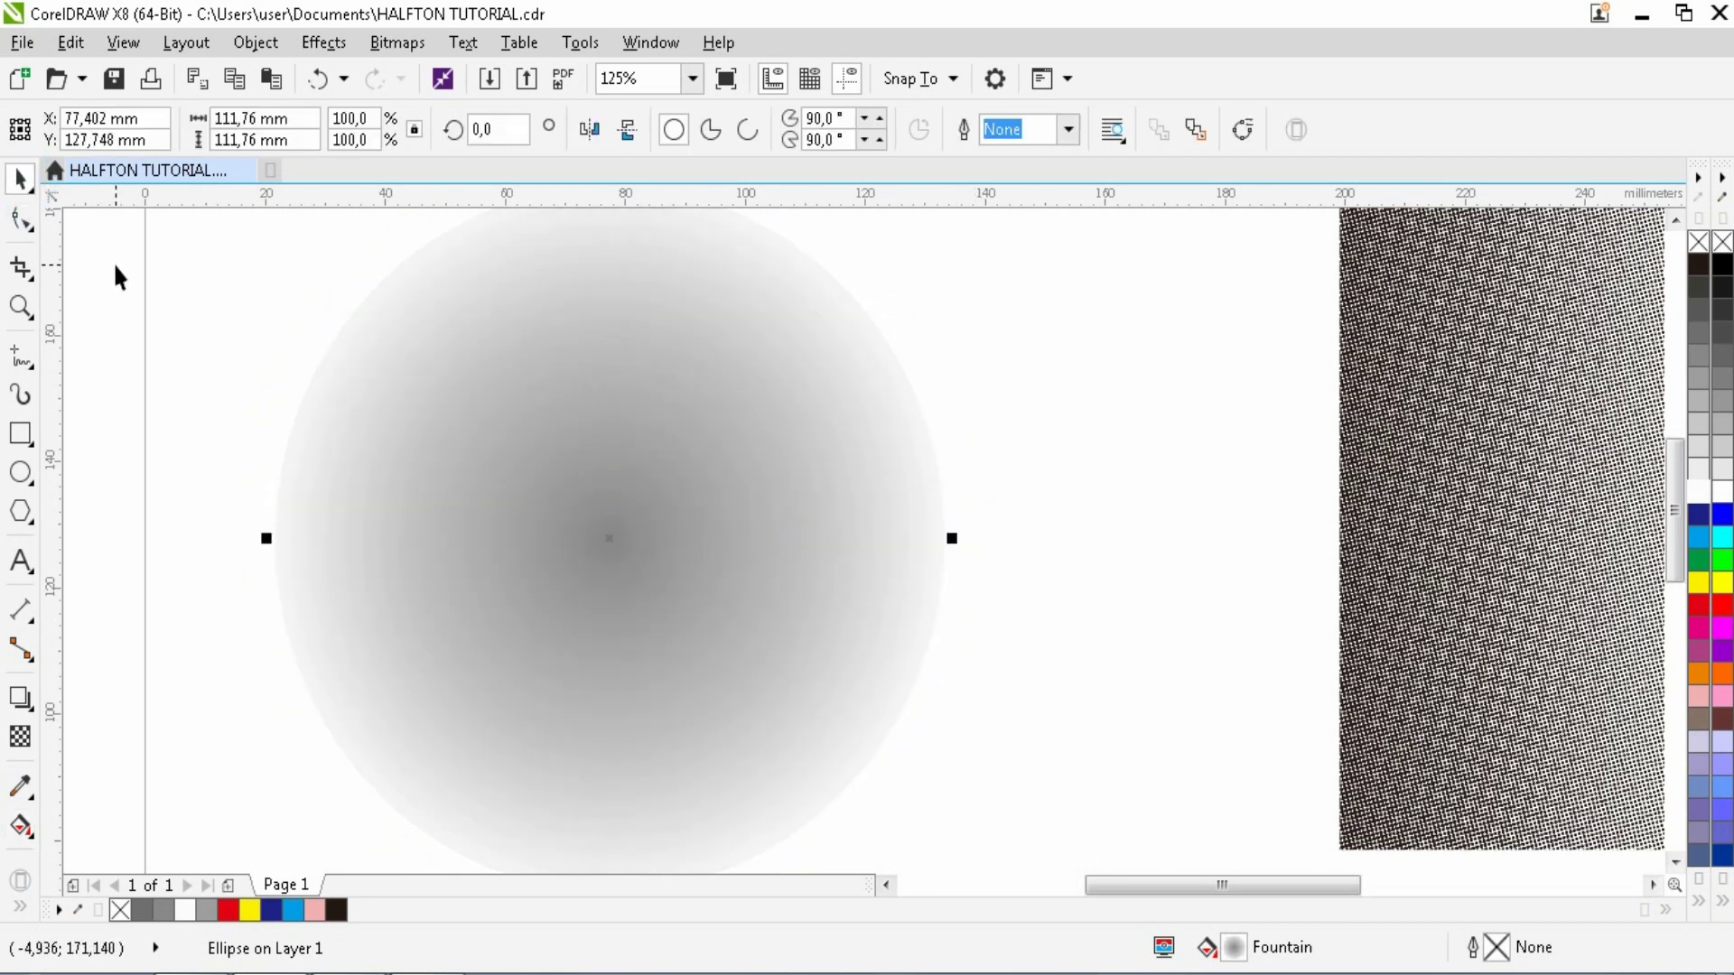
{"action": "left_click", "coordinate": [208, 295]}
{"action": "left_click", "coordinate": [588, 416]}
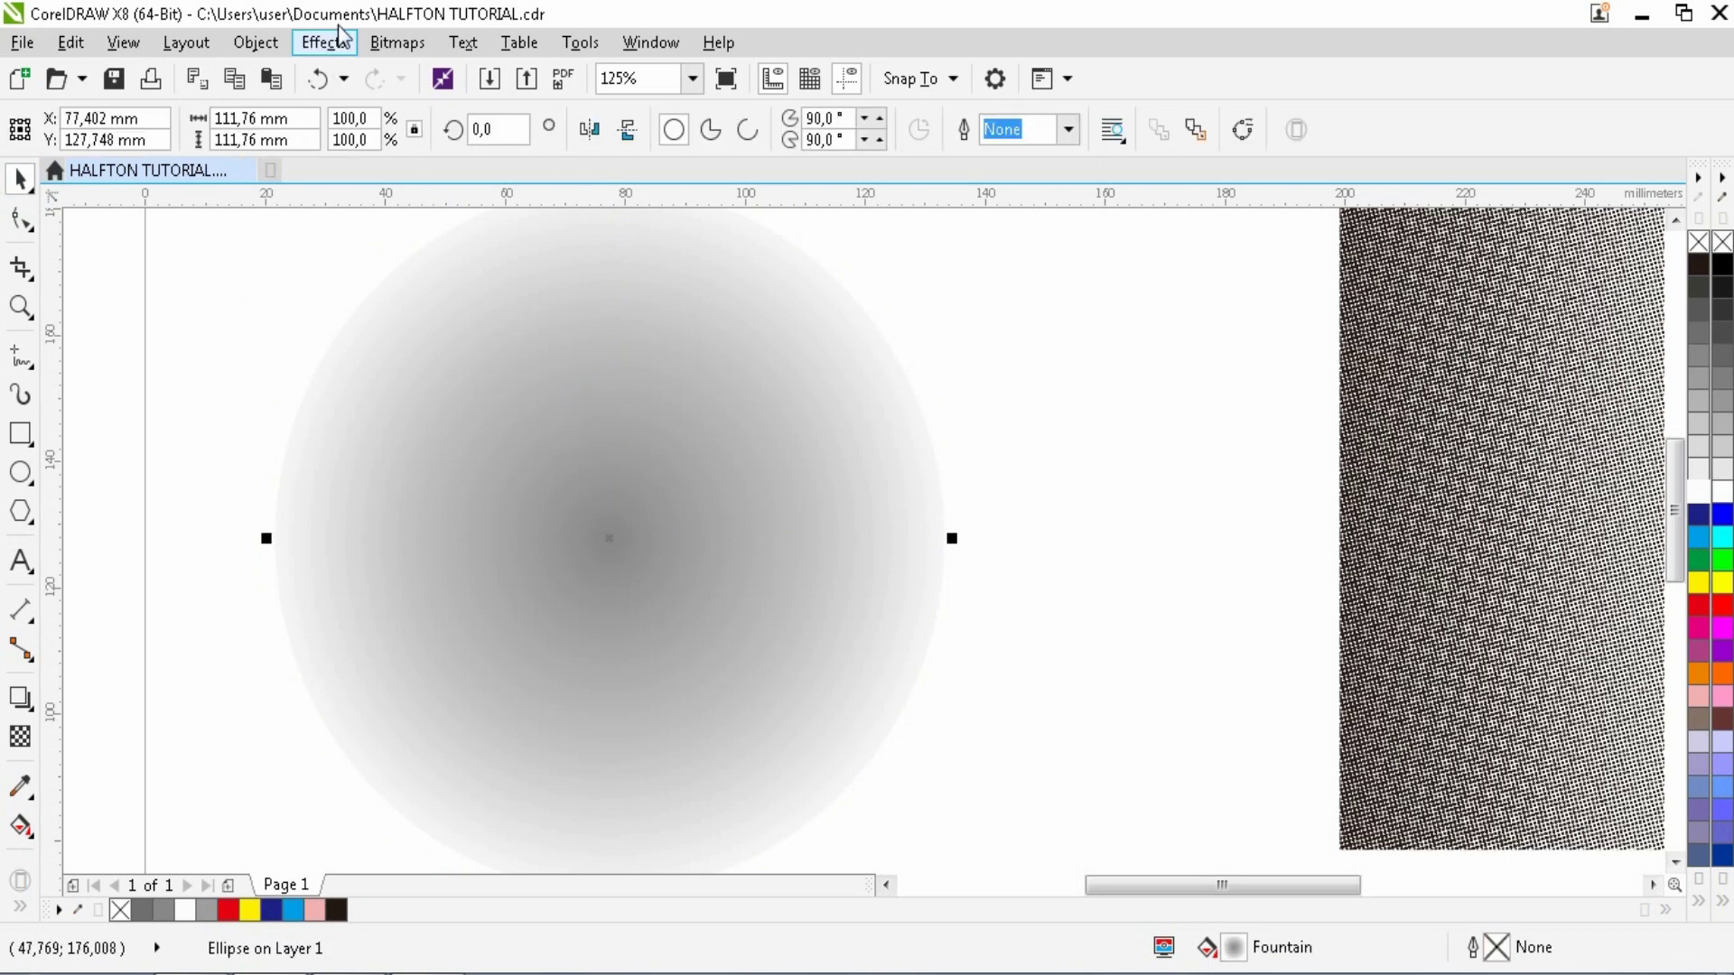
{"action": "left_click", "coordinate": [391, 44]}
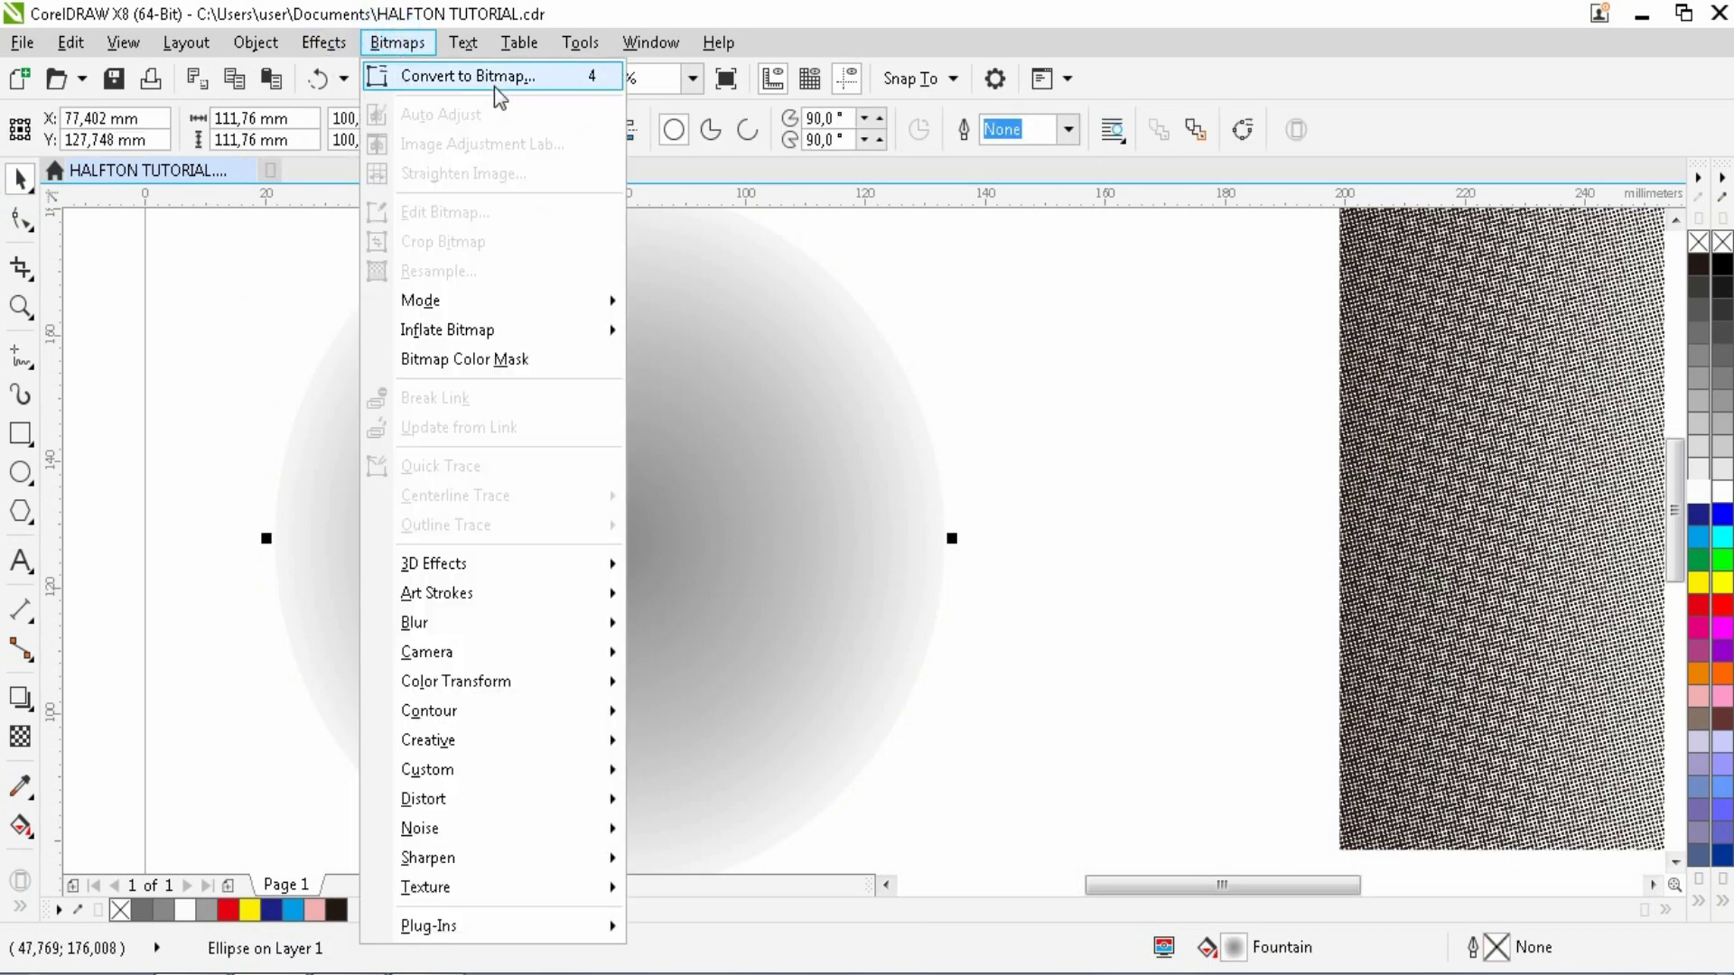
{"action": "left_click", "coordinate": [495, 85]}
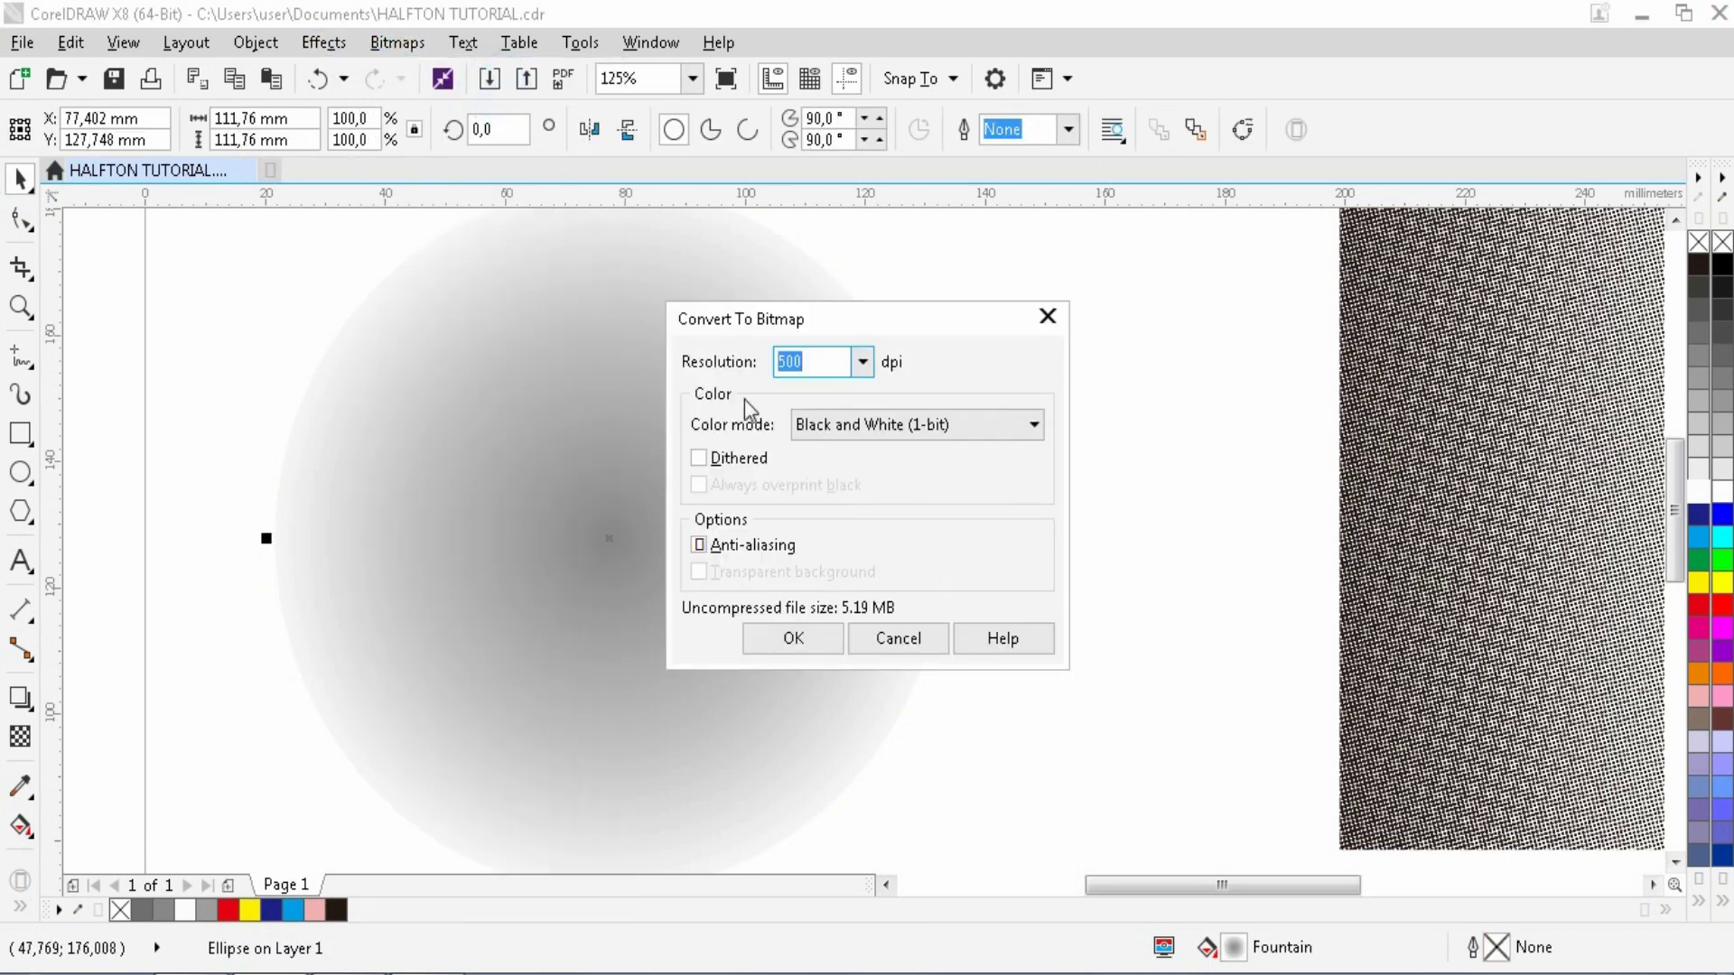
{"action": "left_click", "coordinate": [840, 425]}
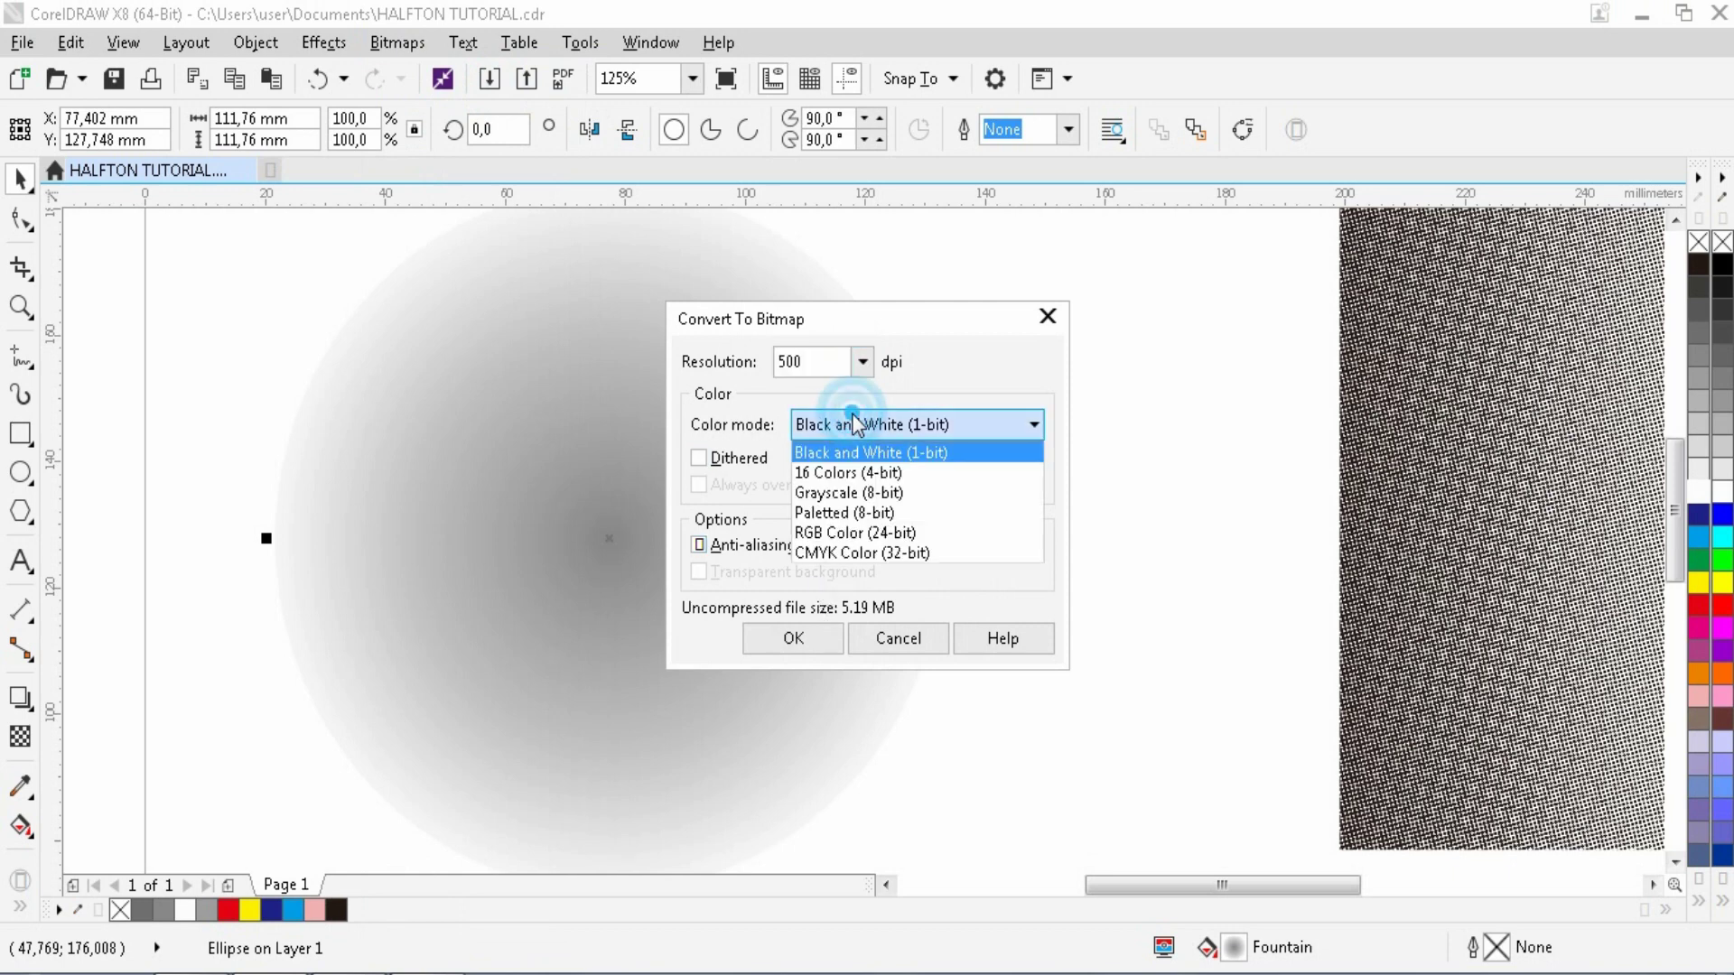
{"action": "left_click", "coordinate": [854, 495]}
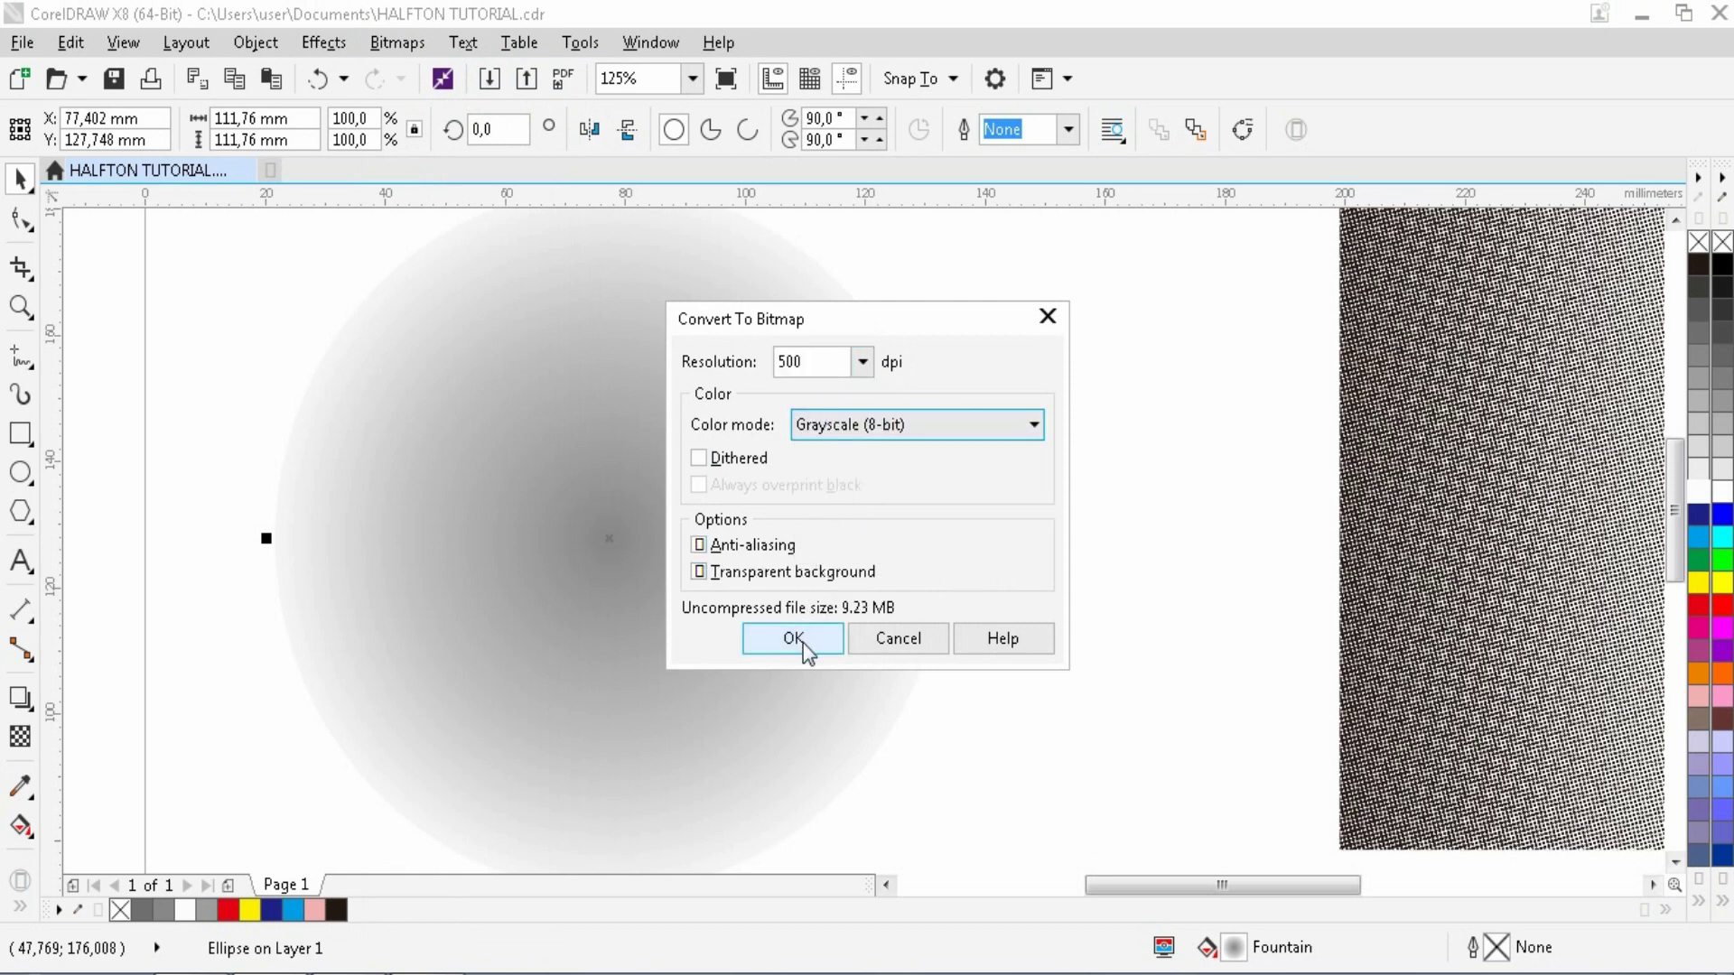
{"action": "left_click", "coordinate": [803, 643]}
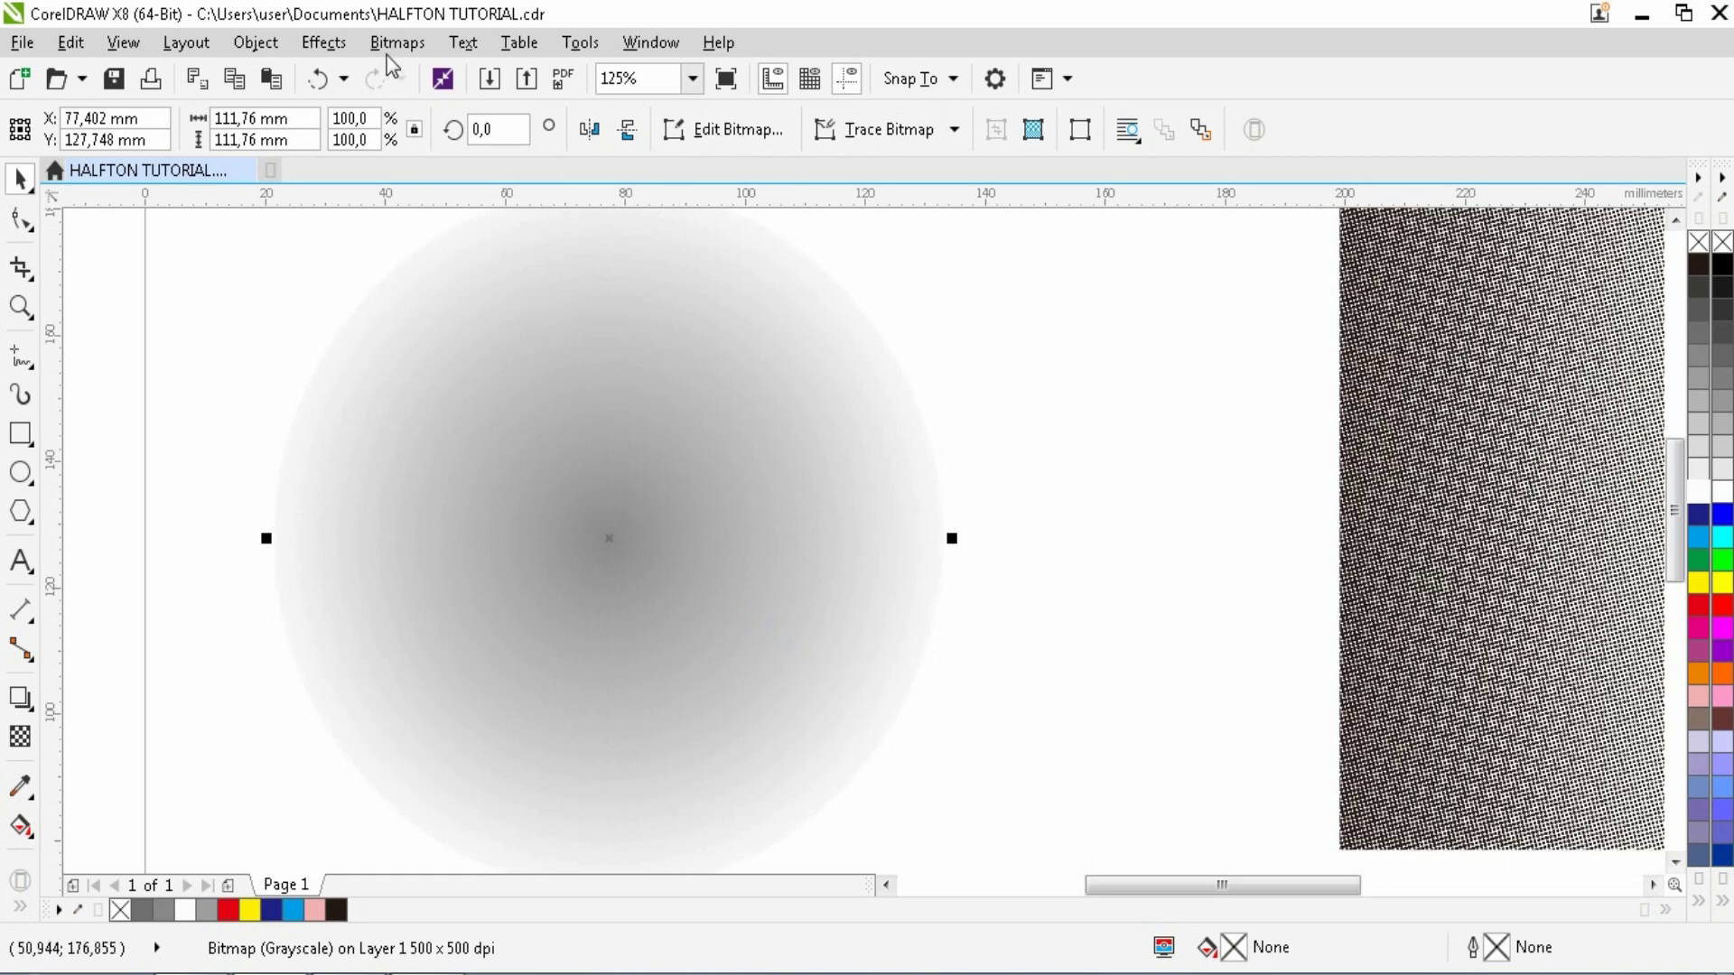
Apply the Halftone effect to the circle bitmap with a black angle of 321 and a max dot radius of 10.
{"action": "left_click", "coordinate": [398, 45]}
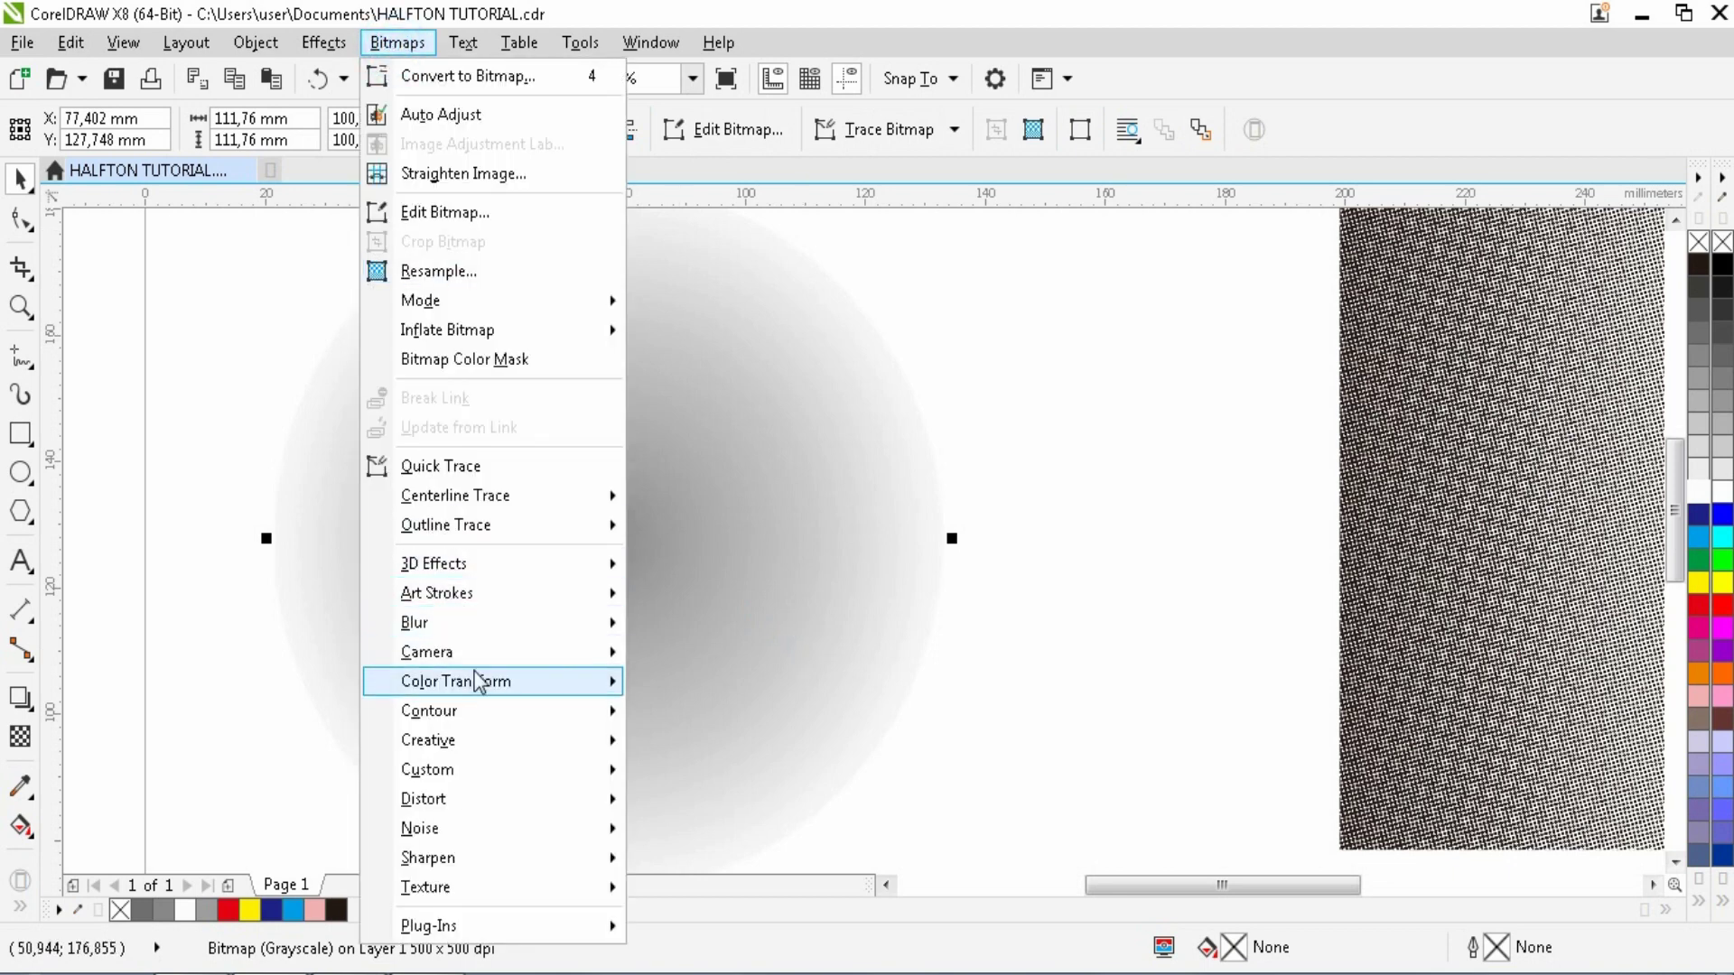
{"action": "mouse_move", "coordinate": [479, 686]}
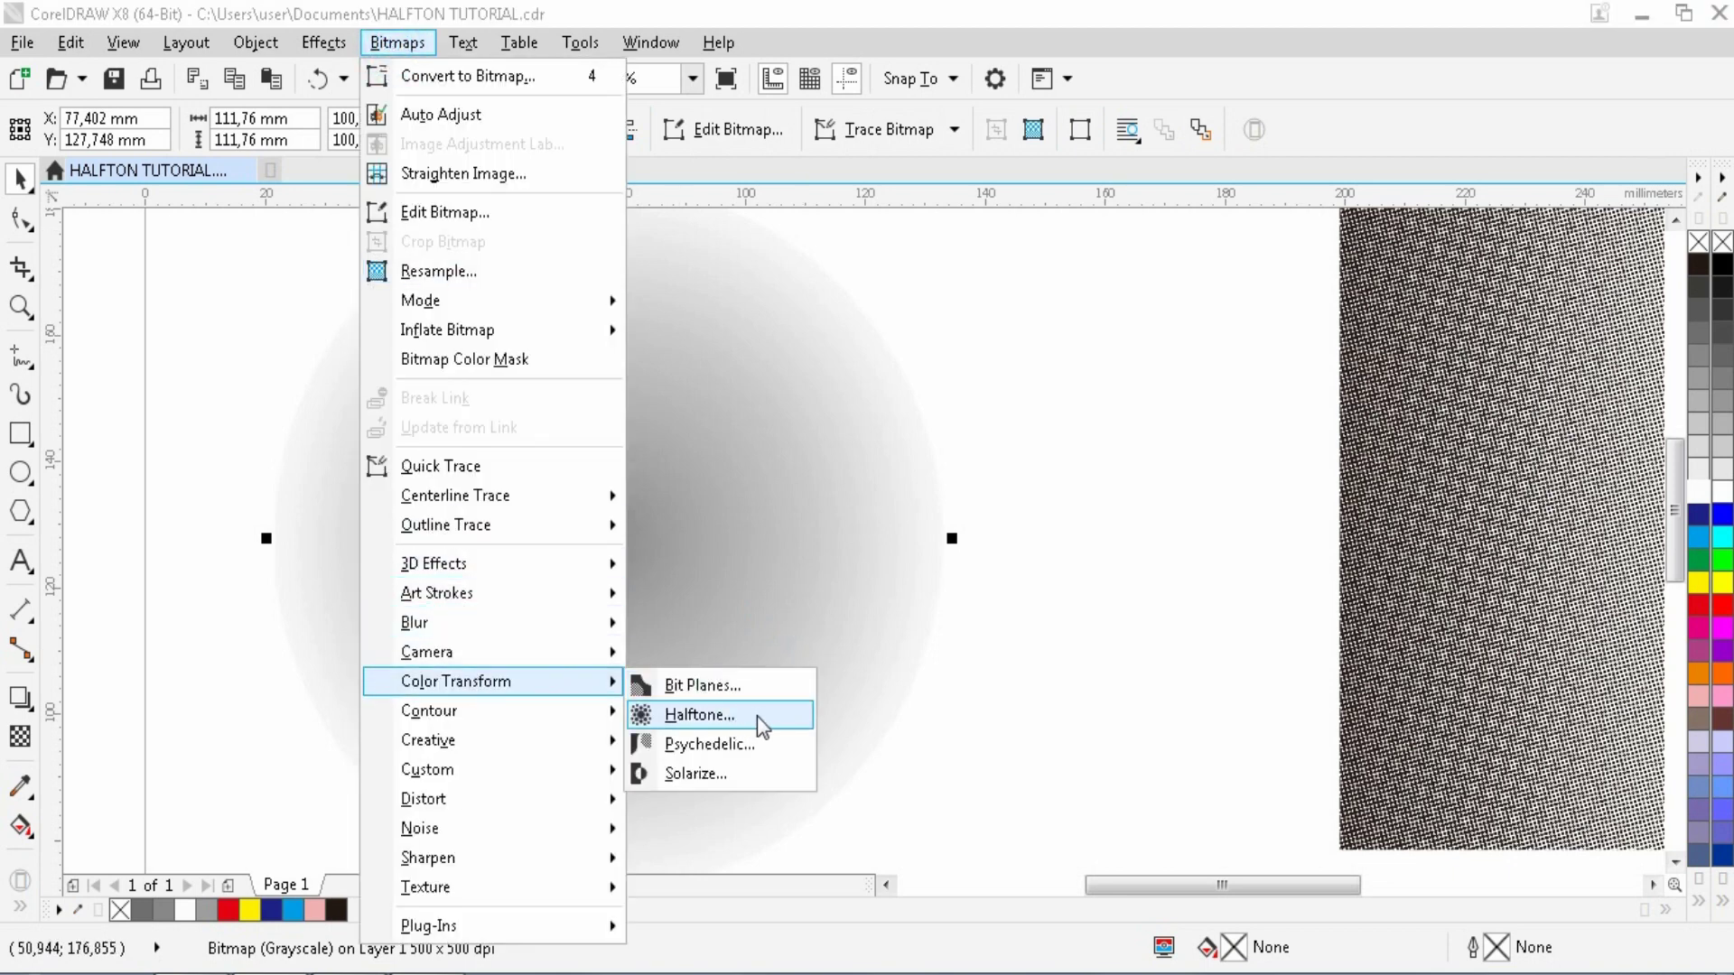
{"action": "left_click", "coordinate": [799, 717]}
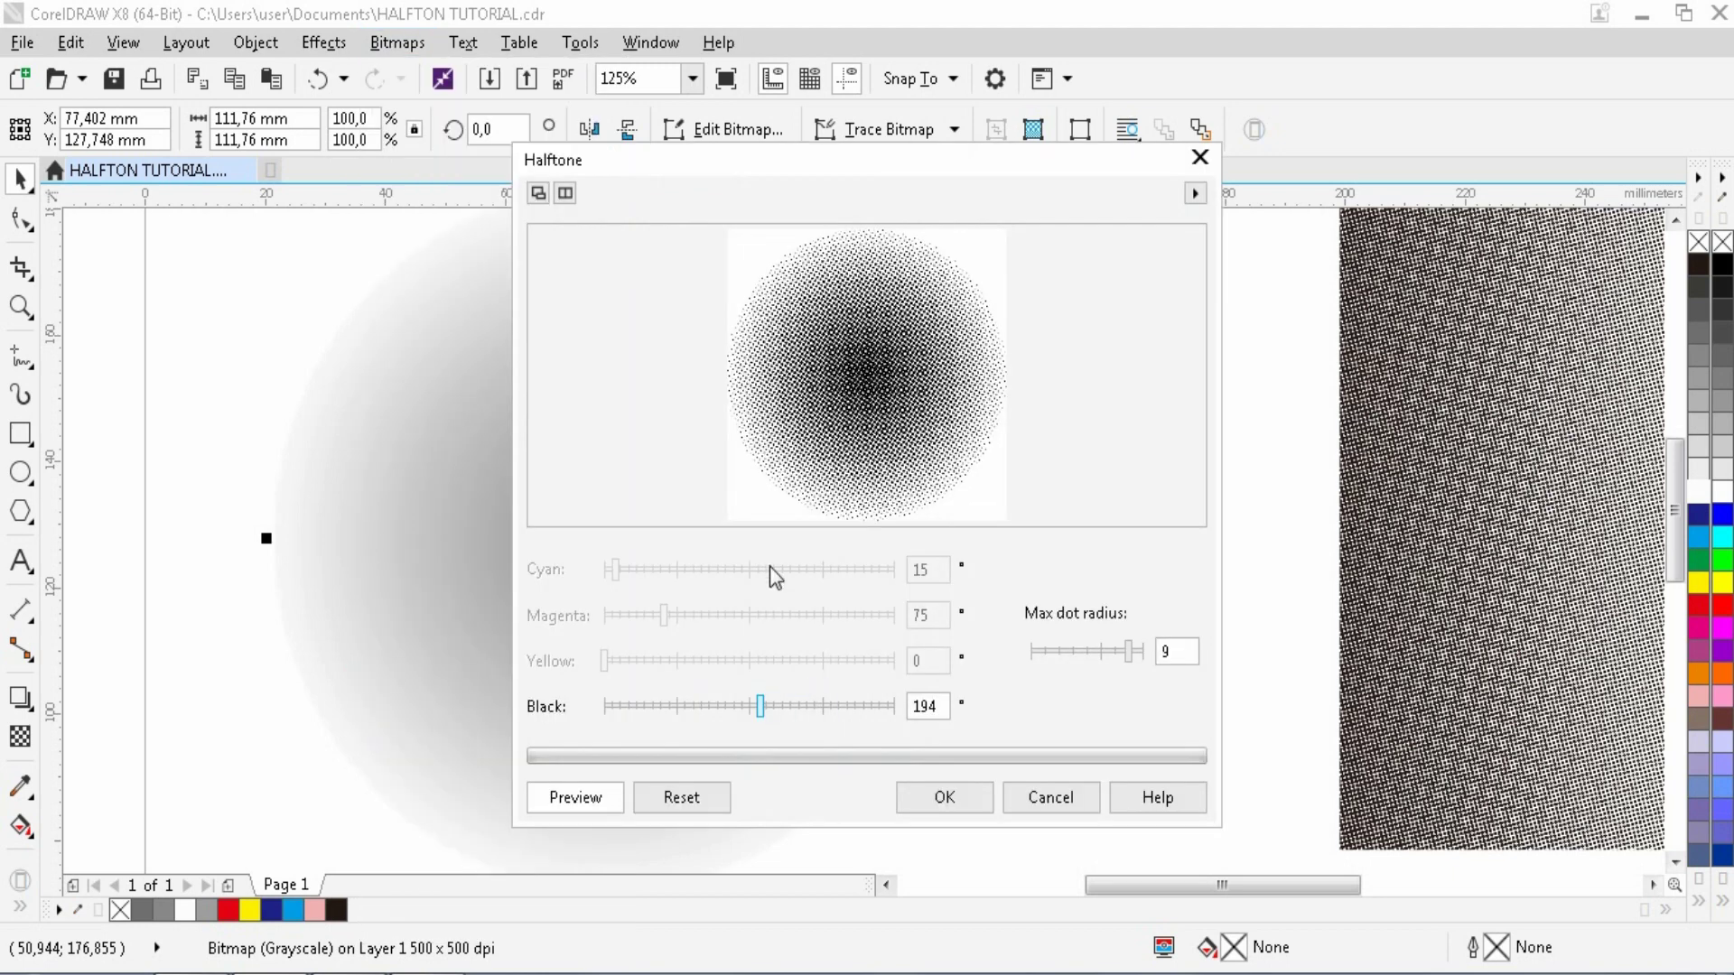
{"action": "left_click", "coordinate": [824, 361]}
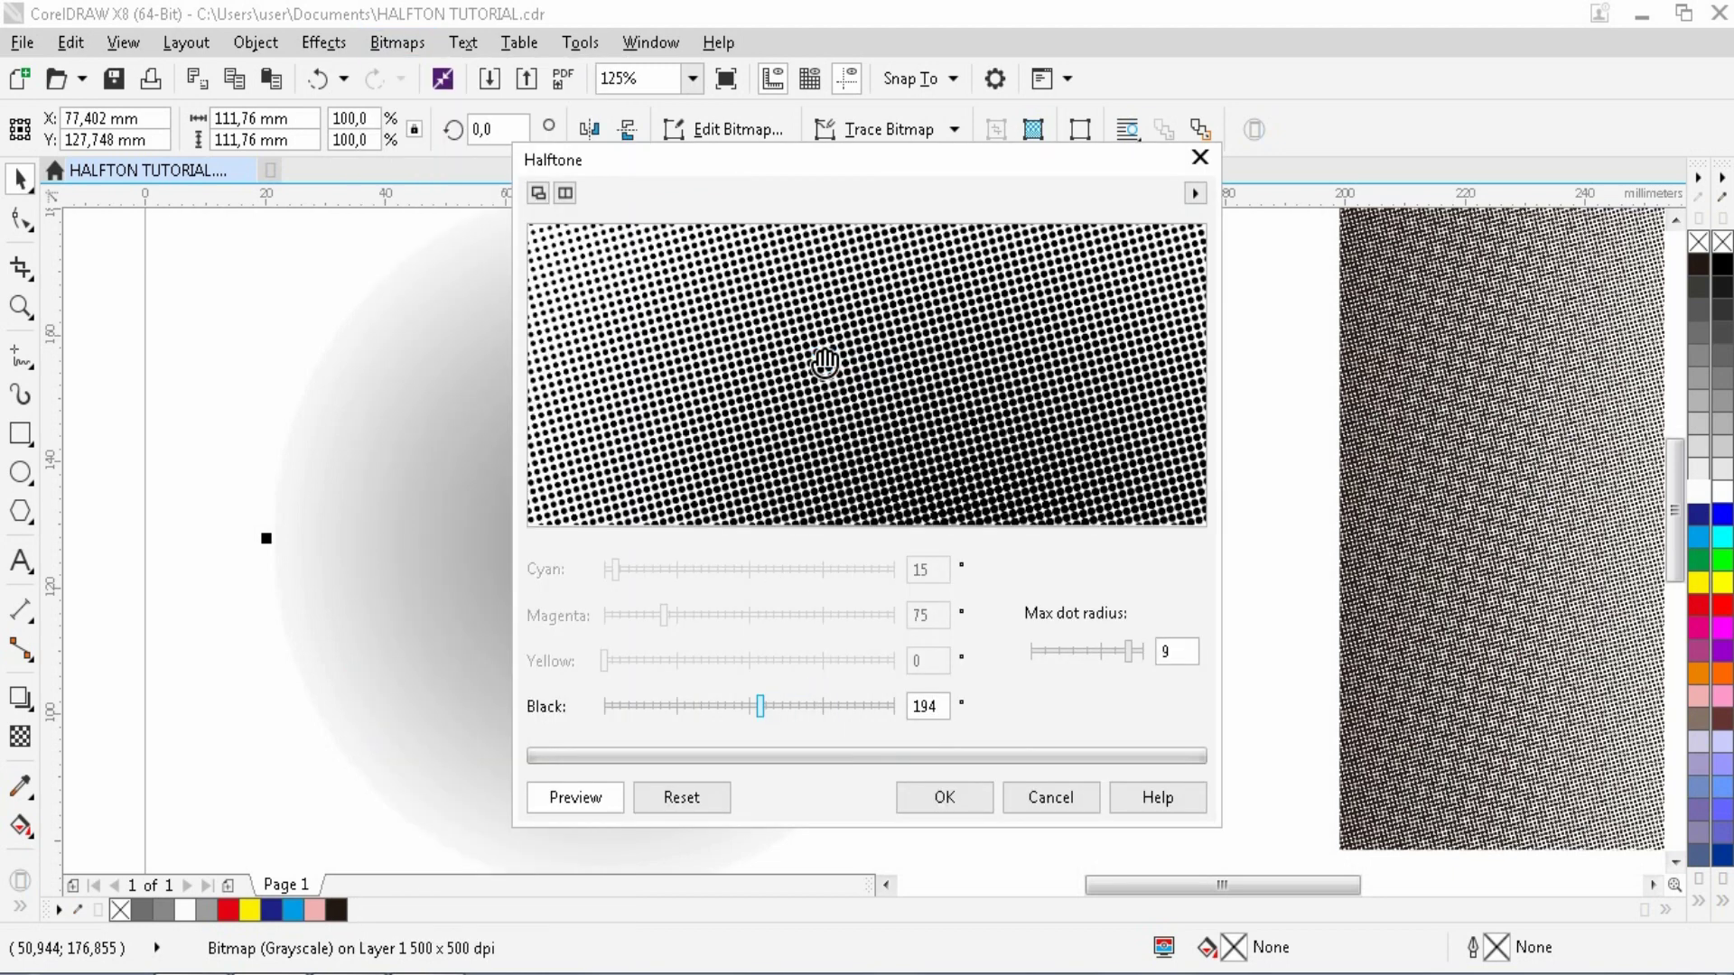
{"action": "left_click", "coordinate": [822, 709]}
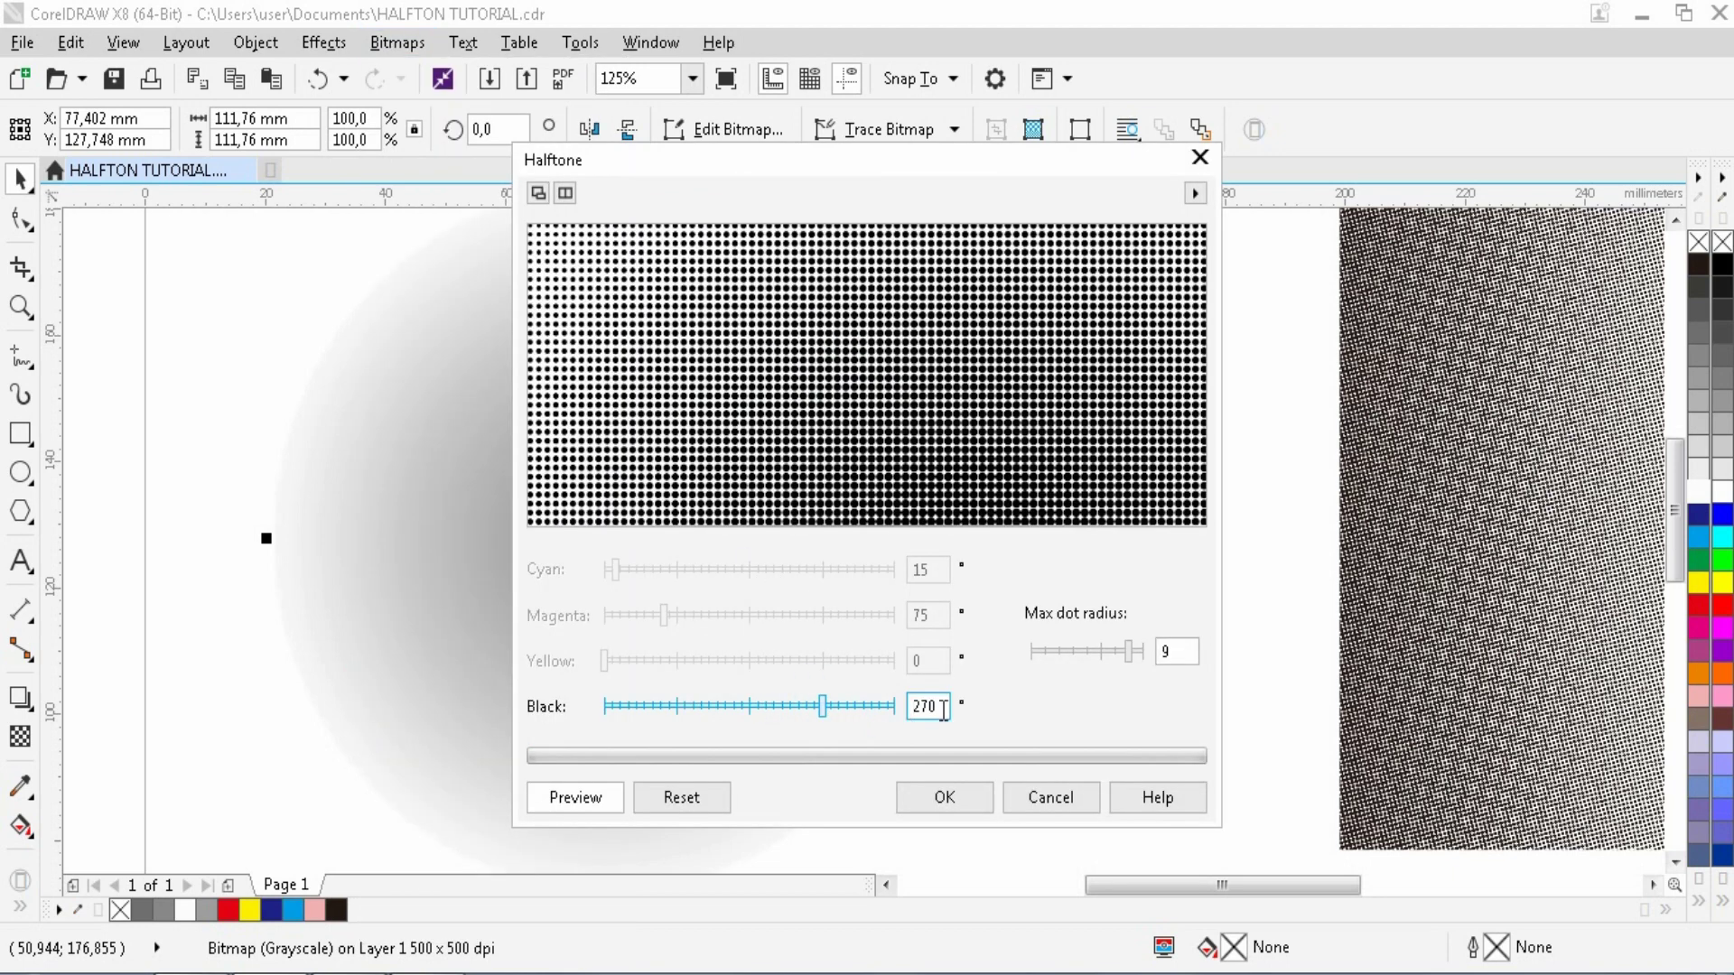
{"action": "left_click", "coordinate": [863, 706]}
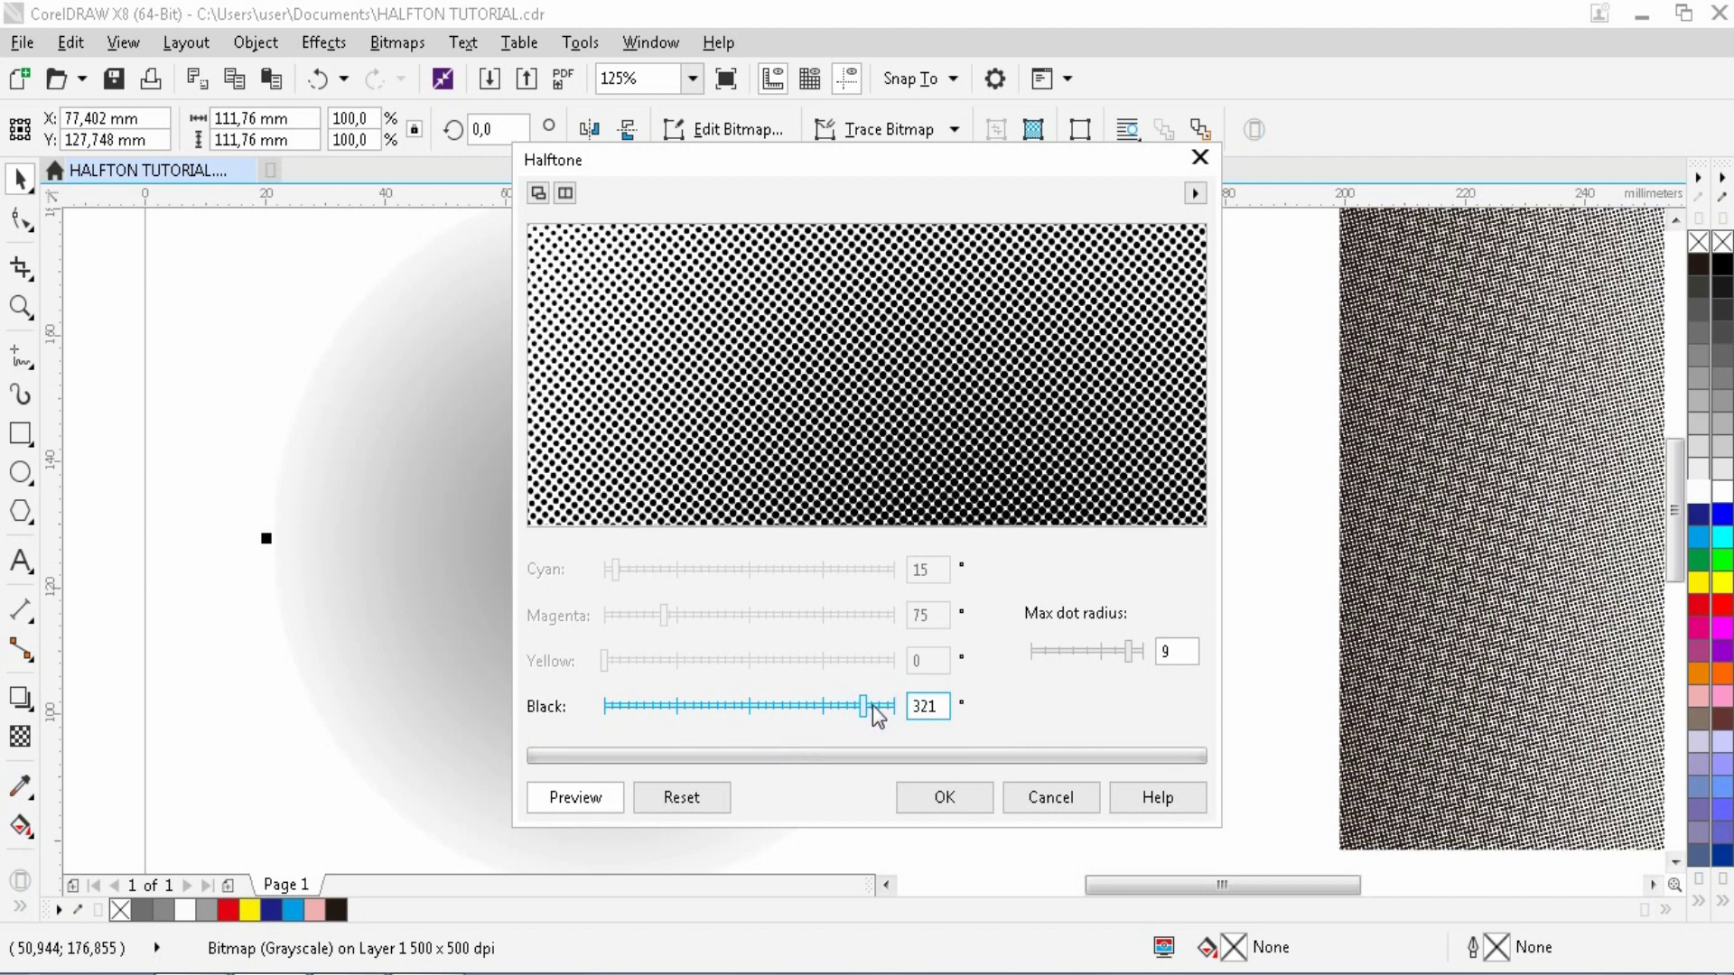
{"action": "left_click", "coordinate": [1131, 654]}
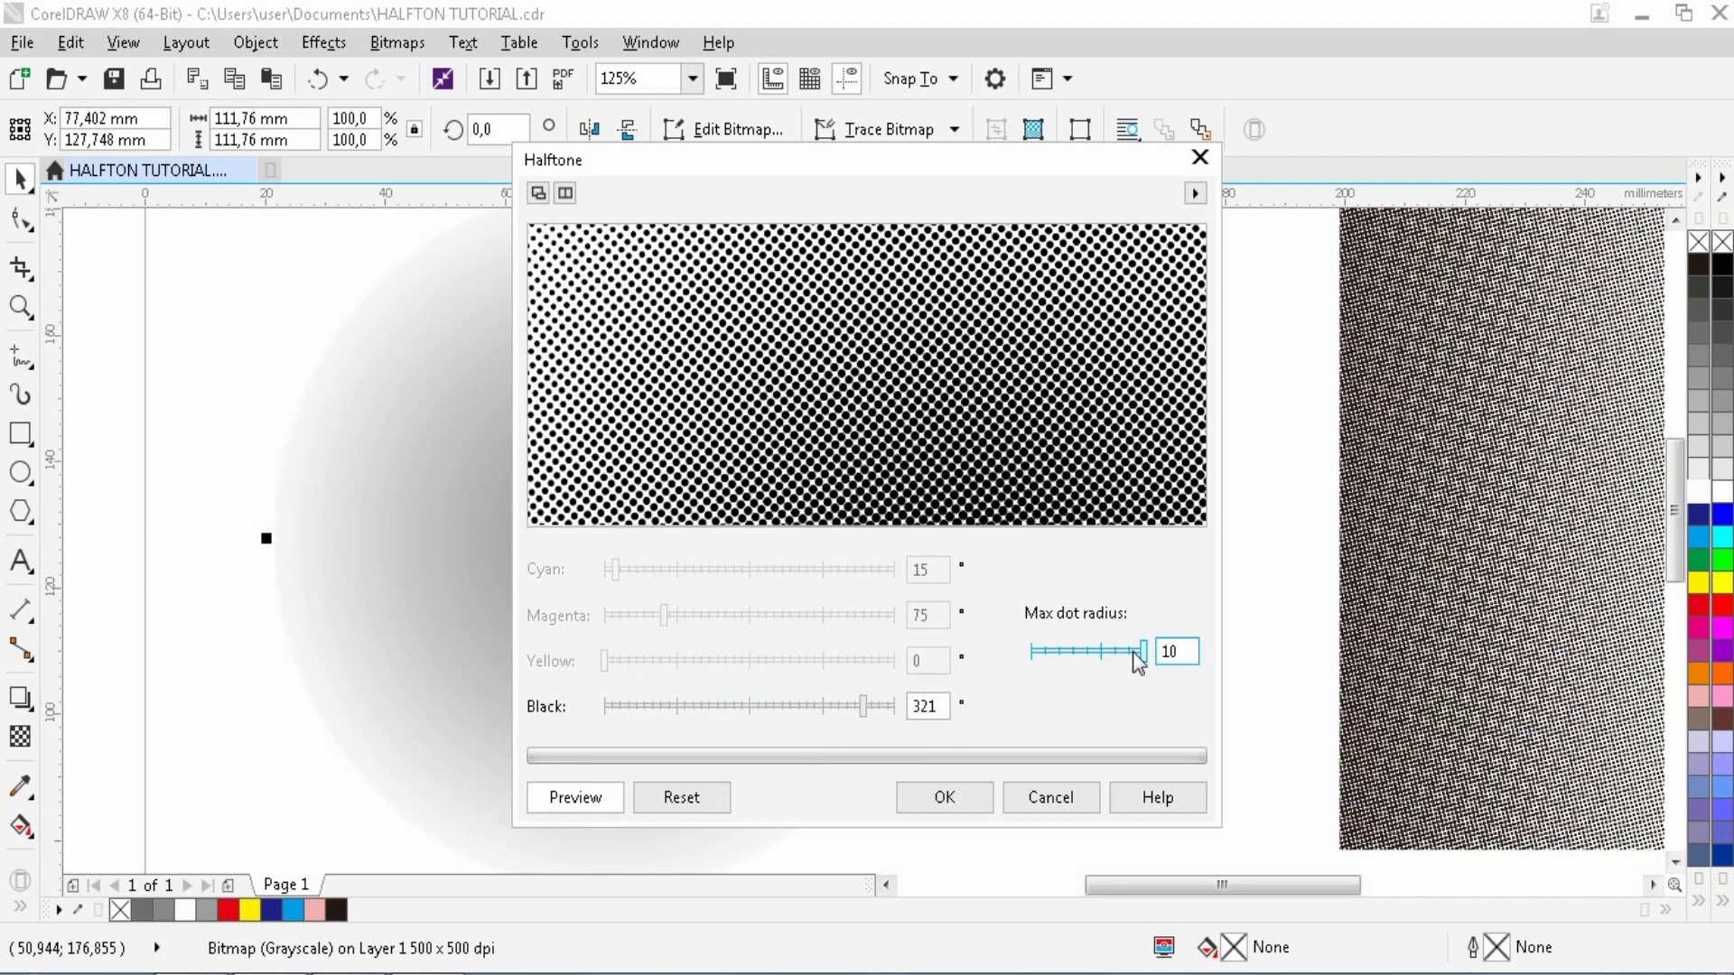
{"action": "left_click", "coordinate": [947, 808]}
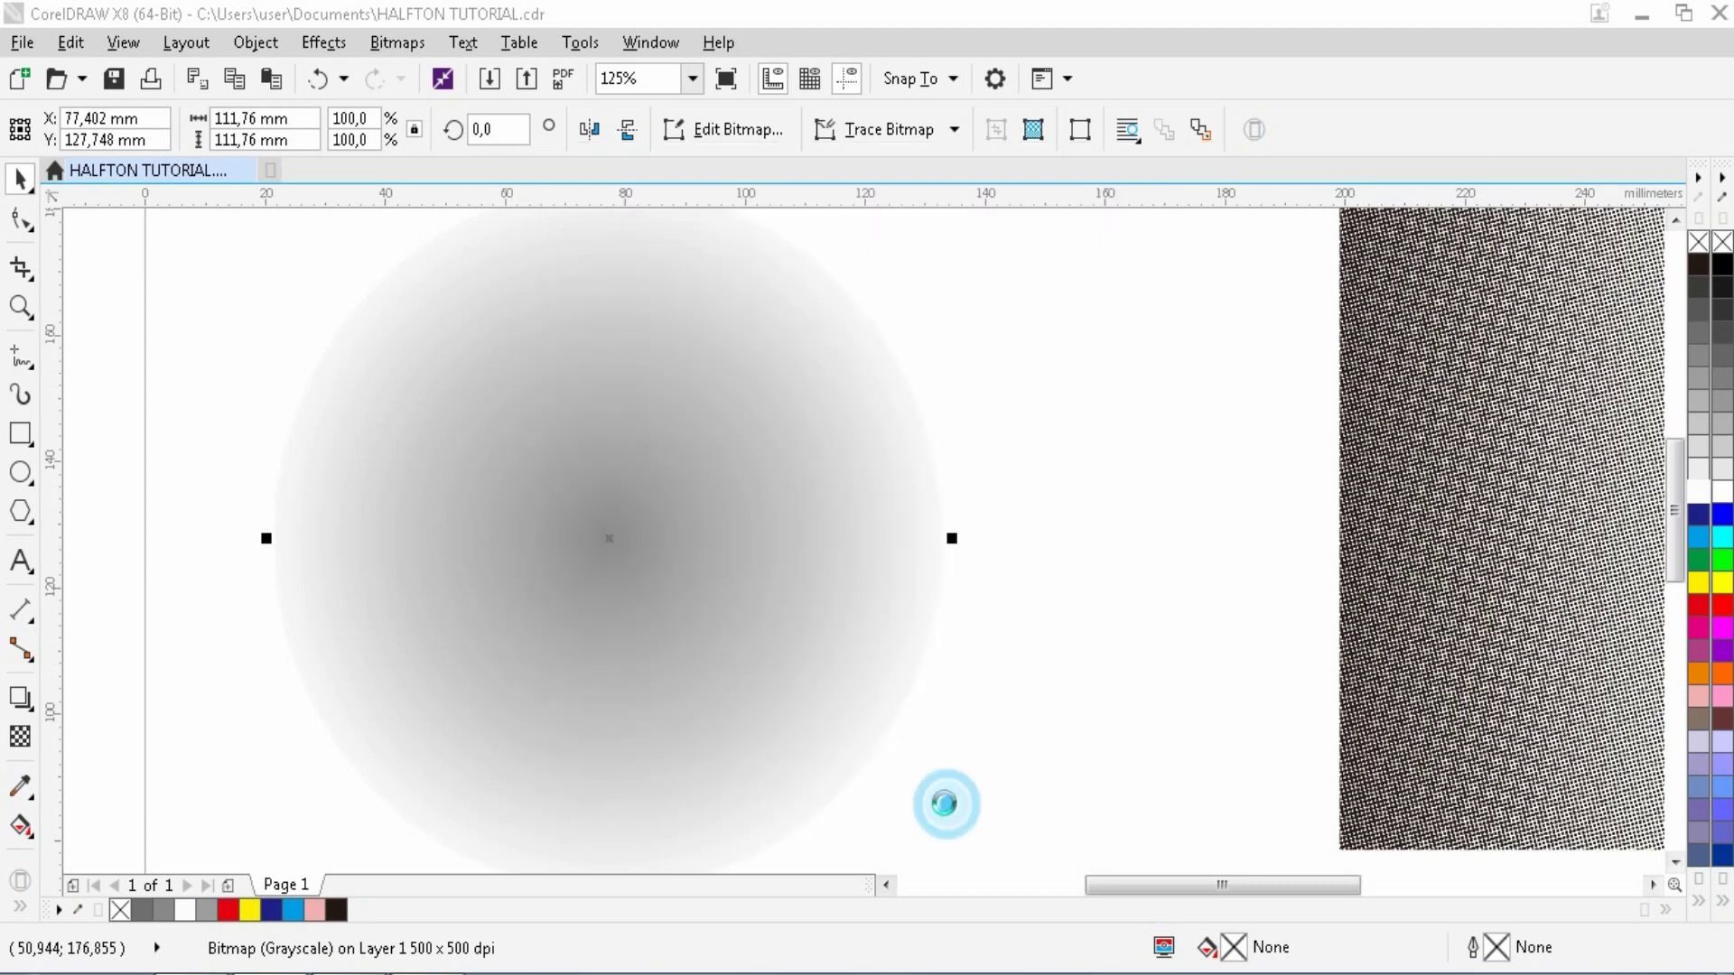
{"action": "scroll", "coordinate": [549, 547], "scroll_direction": "up", "scroll_amount": 2}
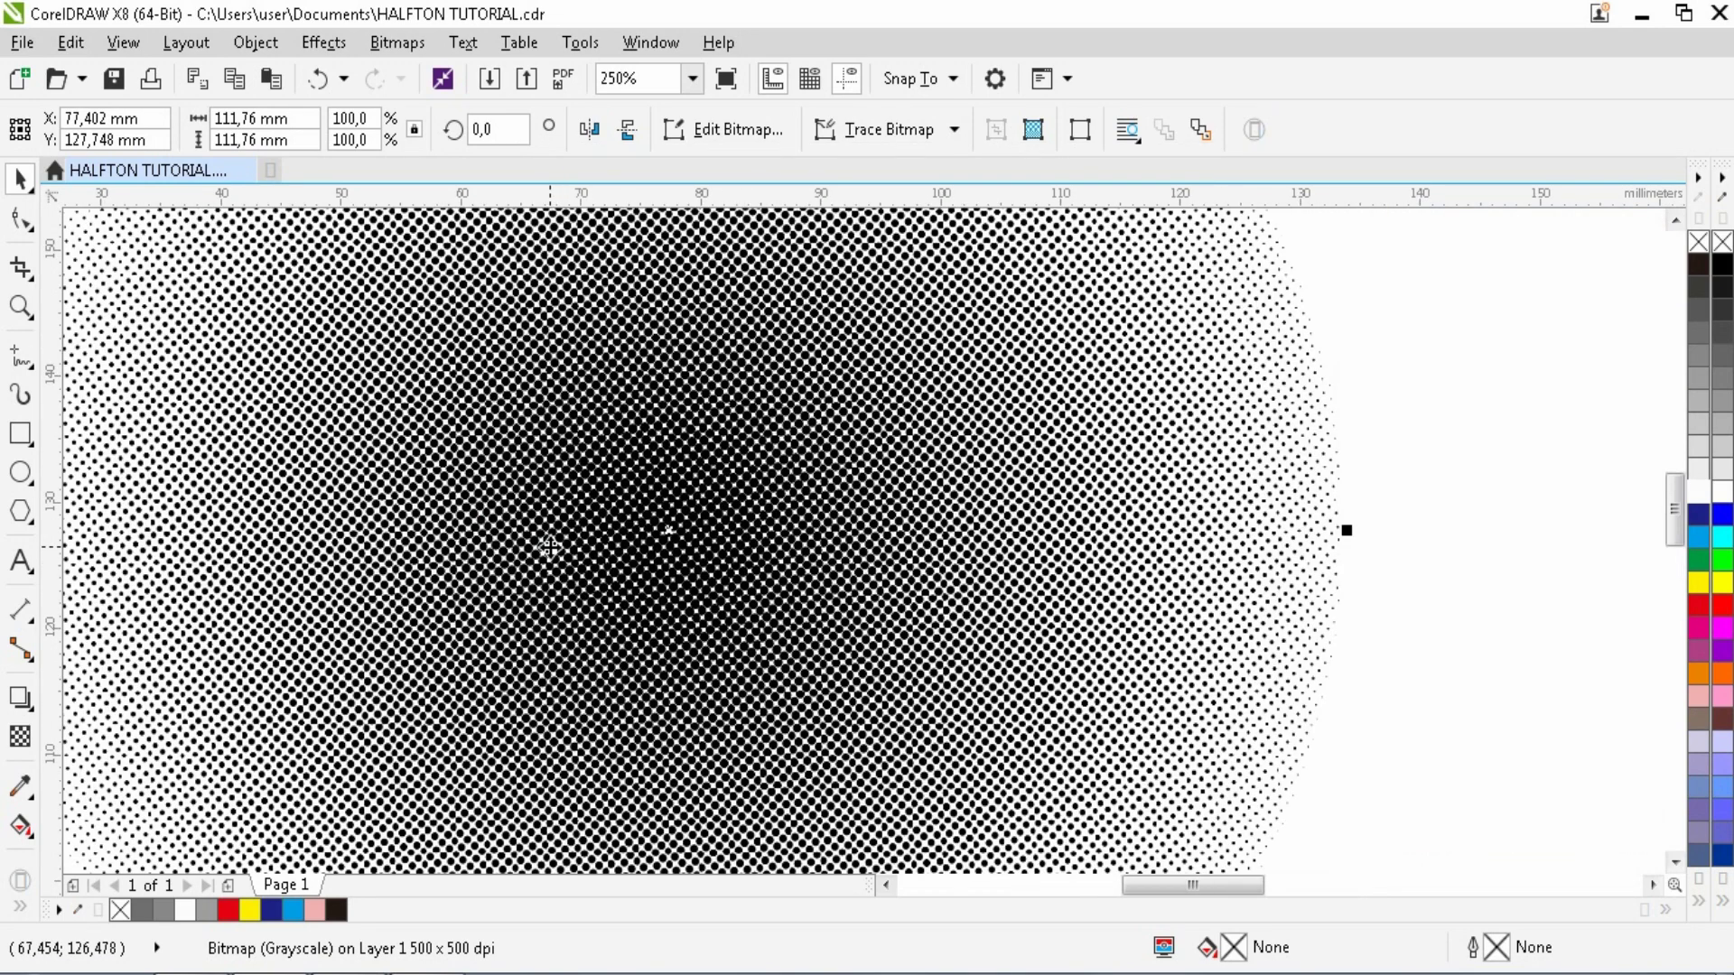
Convert the halftone circle to a 500 dpi Black and White (1-bit) bitmap.
{"action": "left_click", "coordinate": [397, 46]}
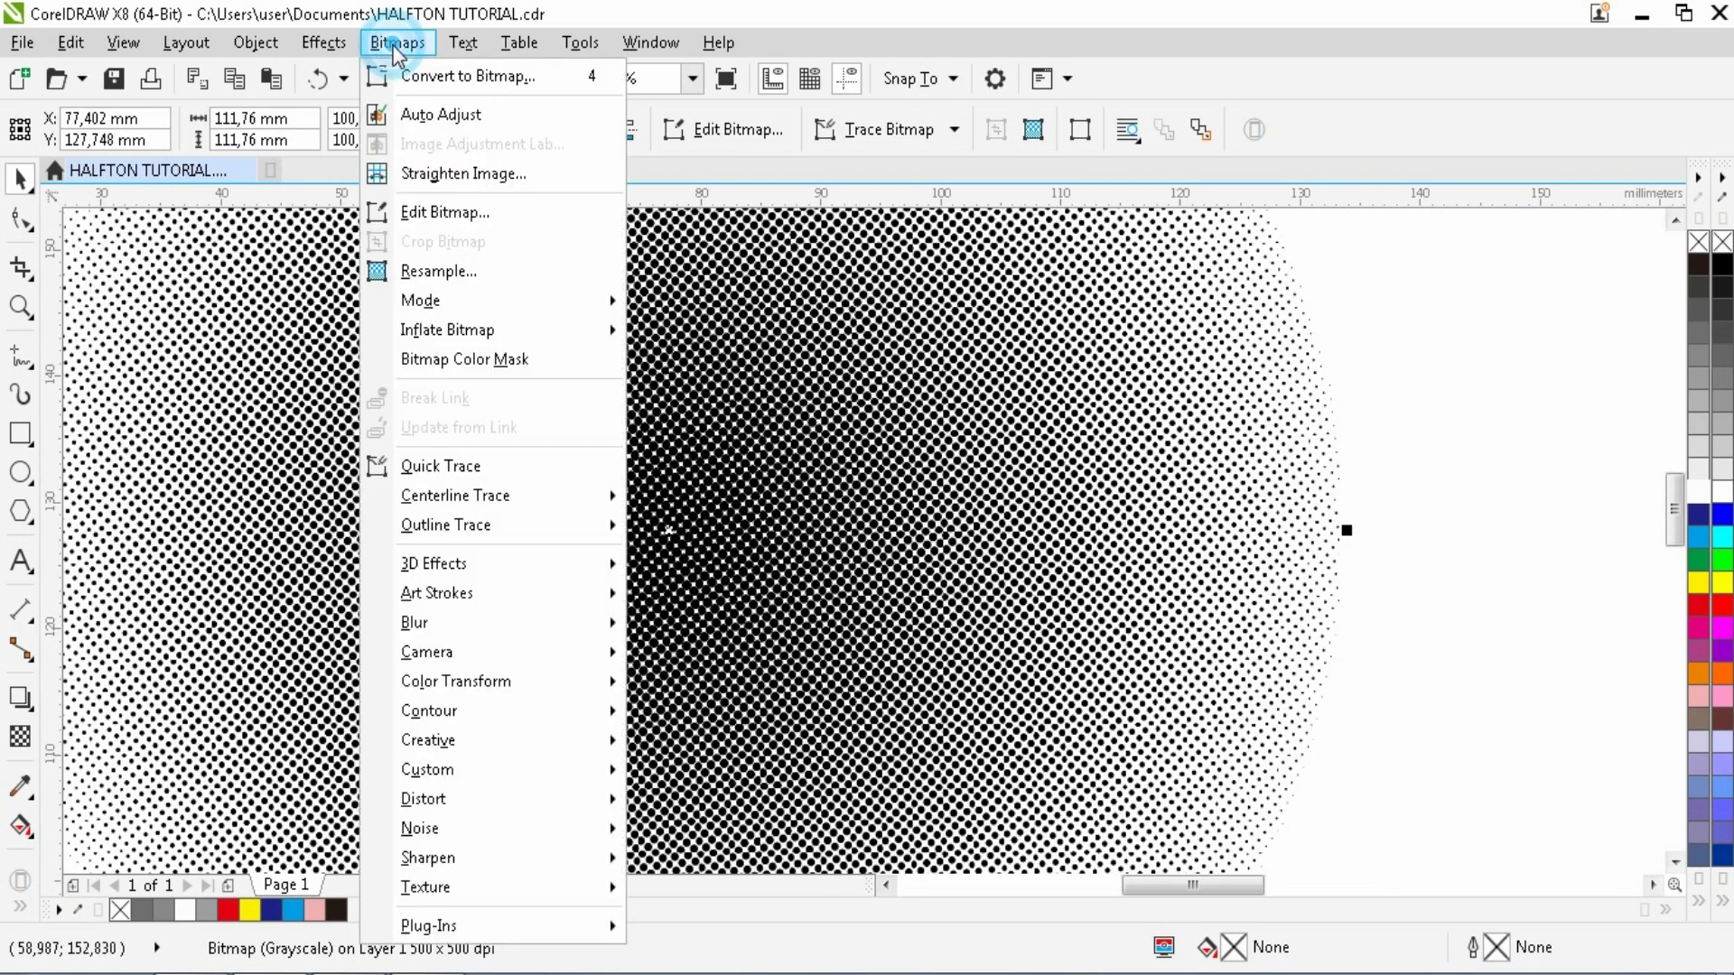
{"action": "left_click", "coordinate": [440, 79]}
{"action": "left_click", "coordinate": [841, 435]}
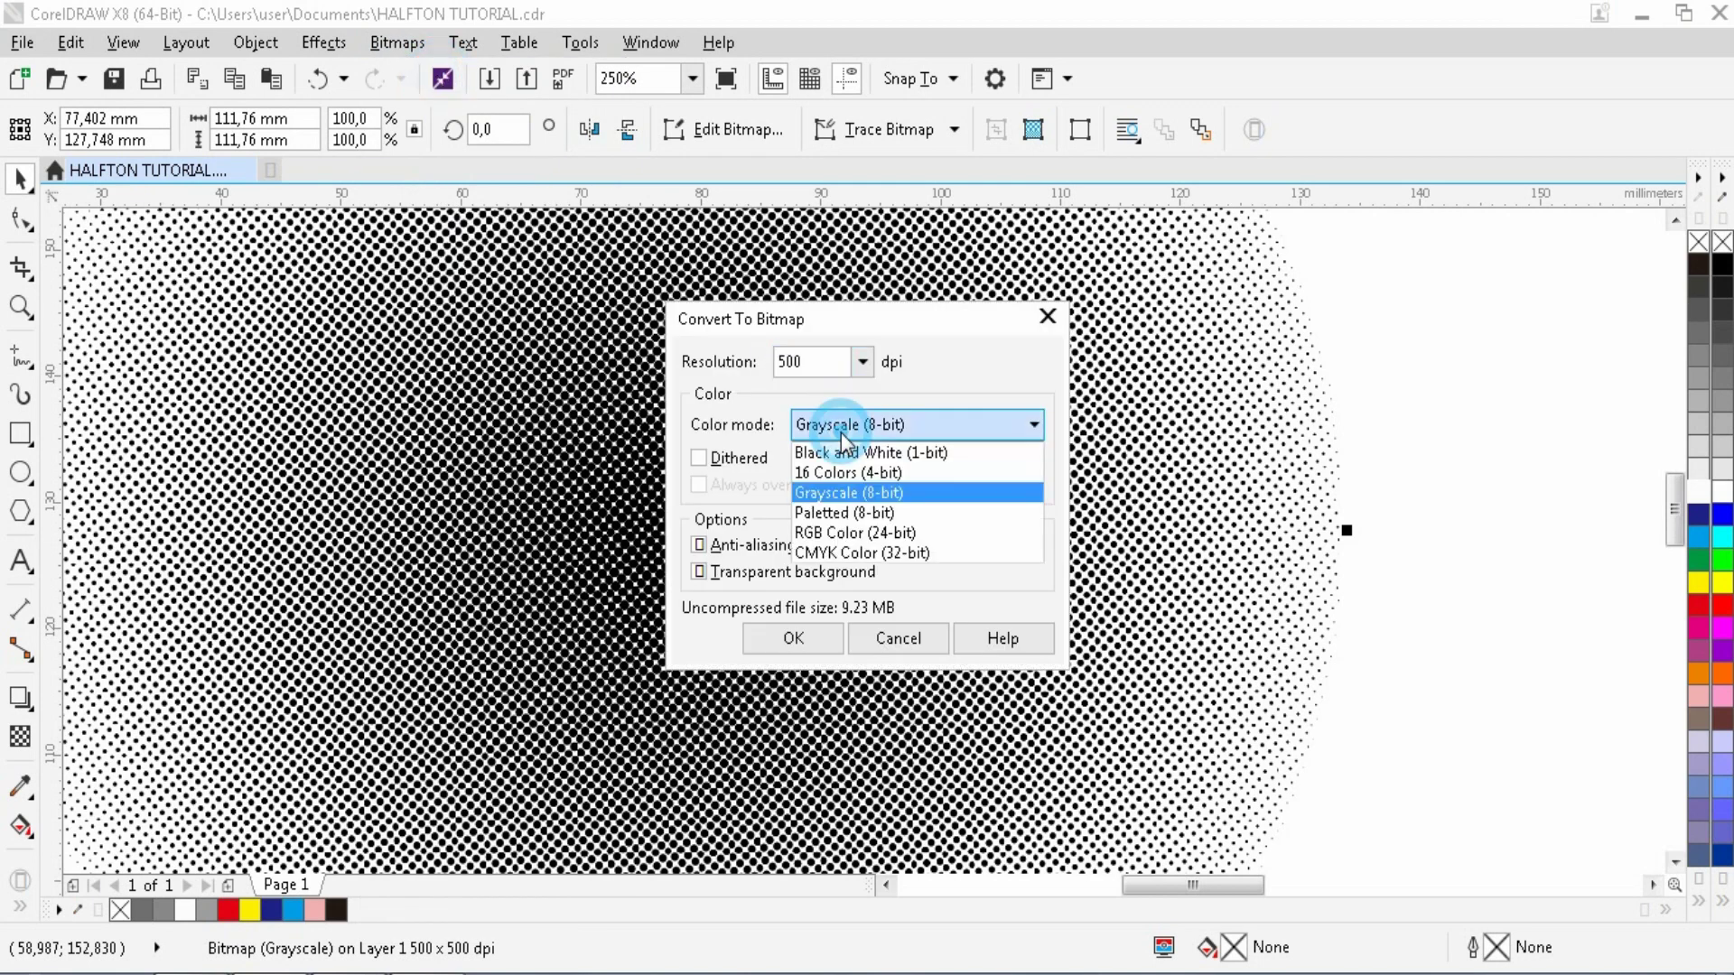
{"action": "left_click", "coordinate": [872, 456]}
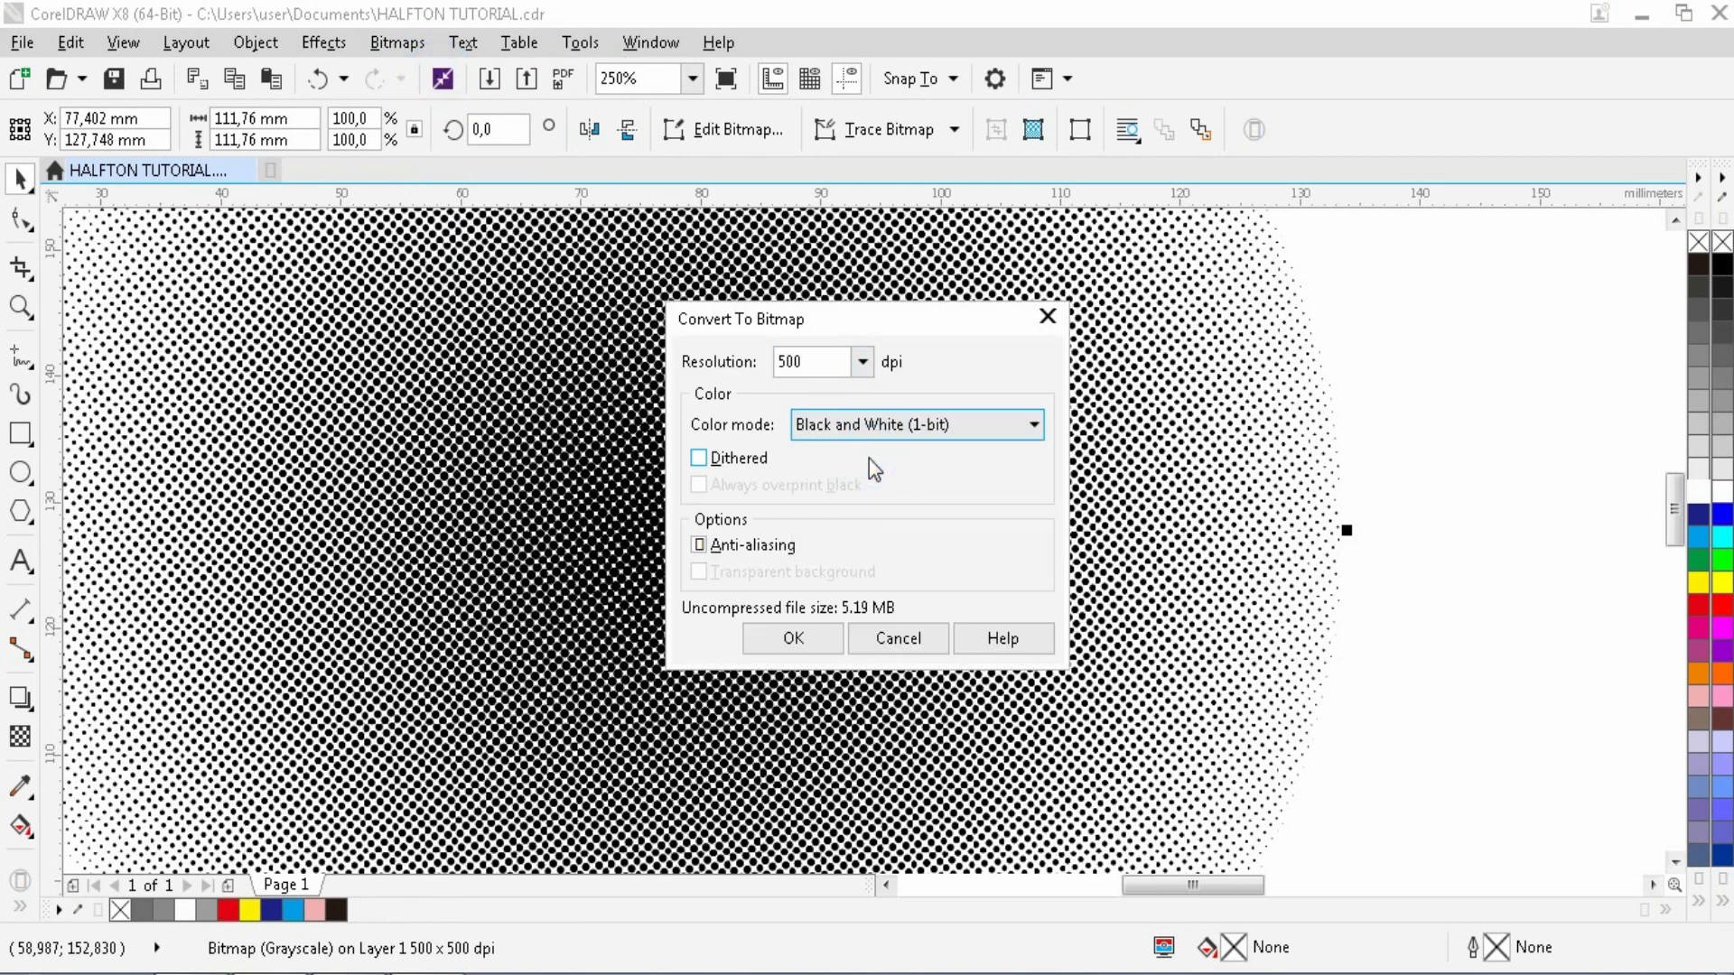
{"action": "left_click", "coordinate": [794, 638]}
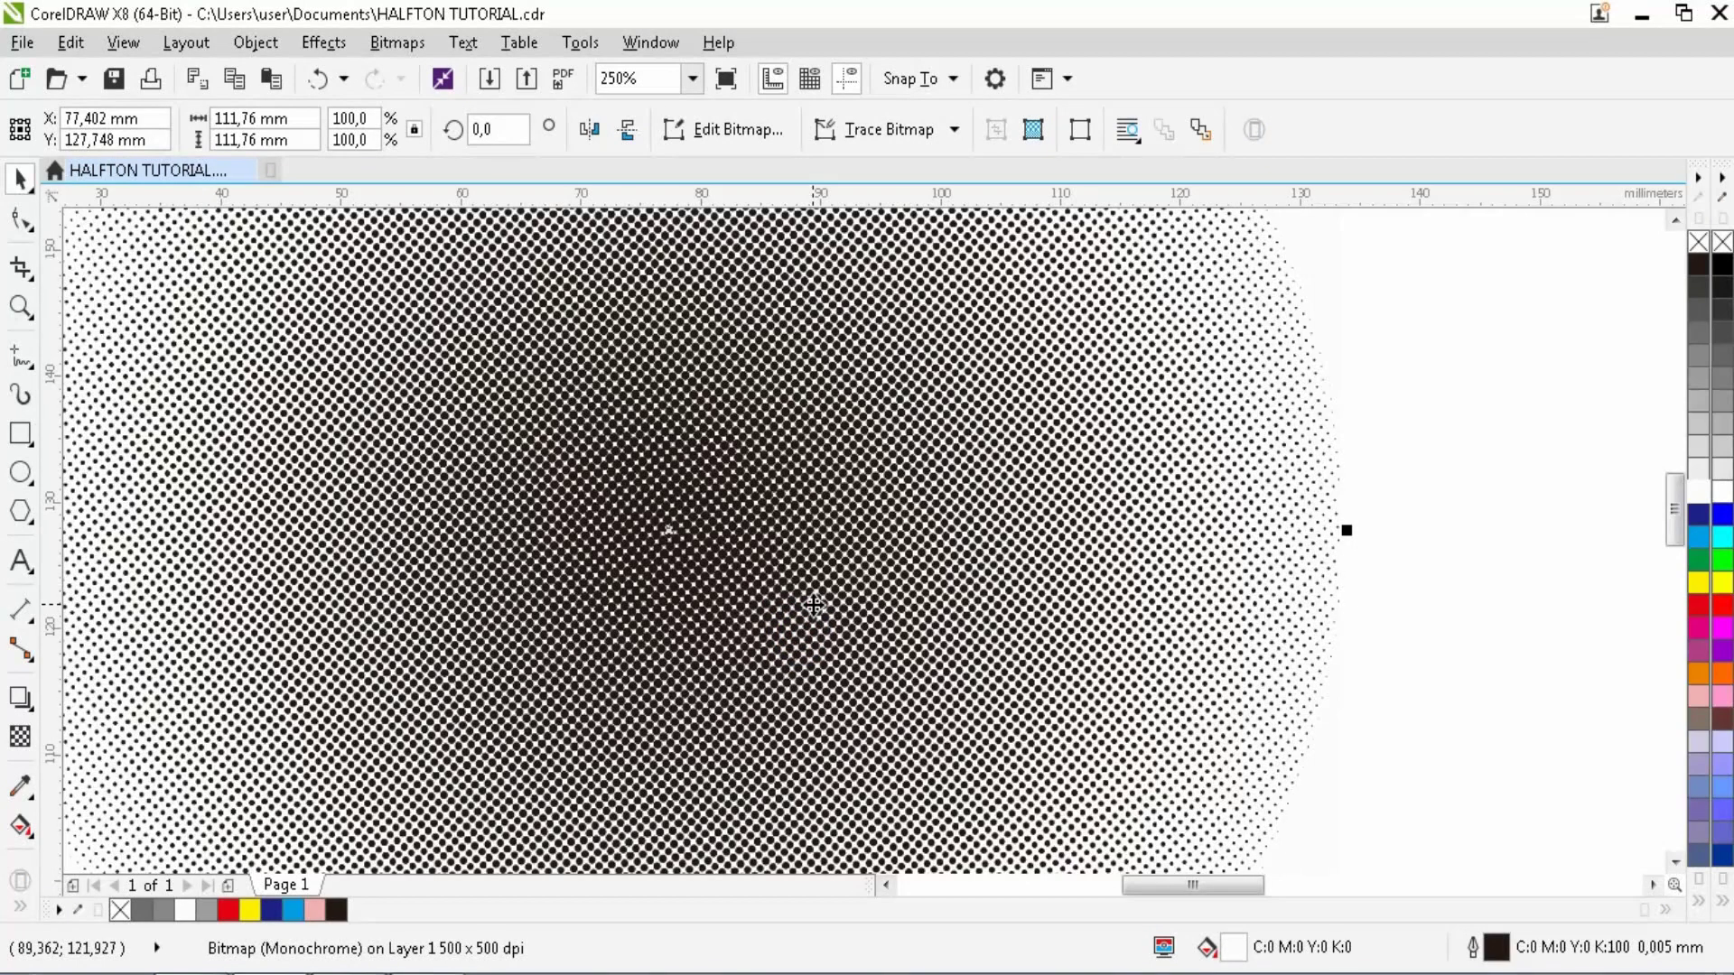
Try red, magenta and pale lavender on the circle's halftone dots and settle on C:20 M:80 Y:0 K:20.
{"action": "right_click", "coordinate": [1699, 618]}
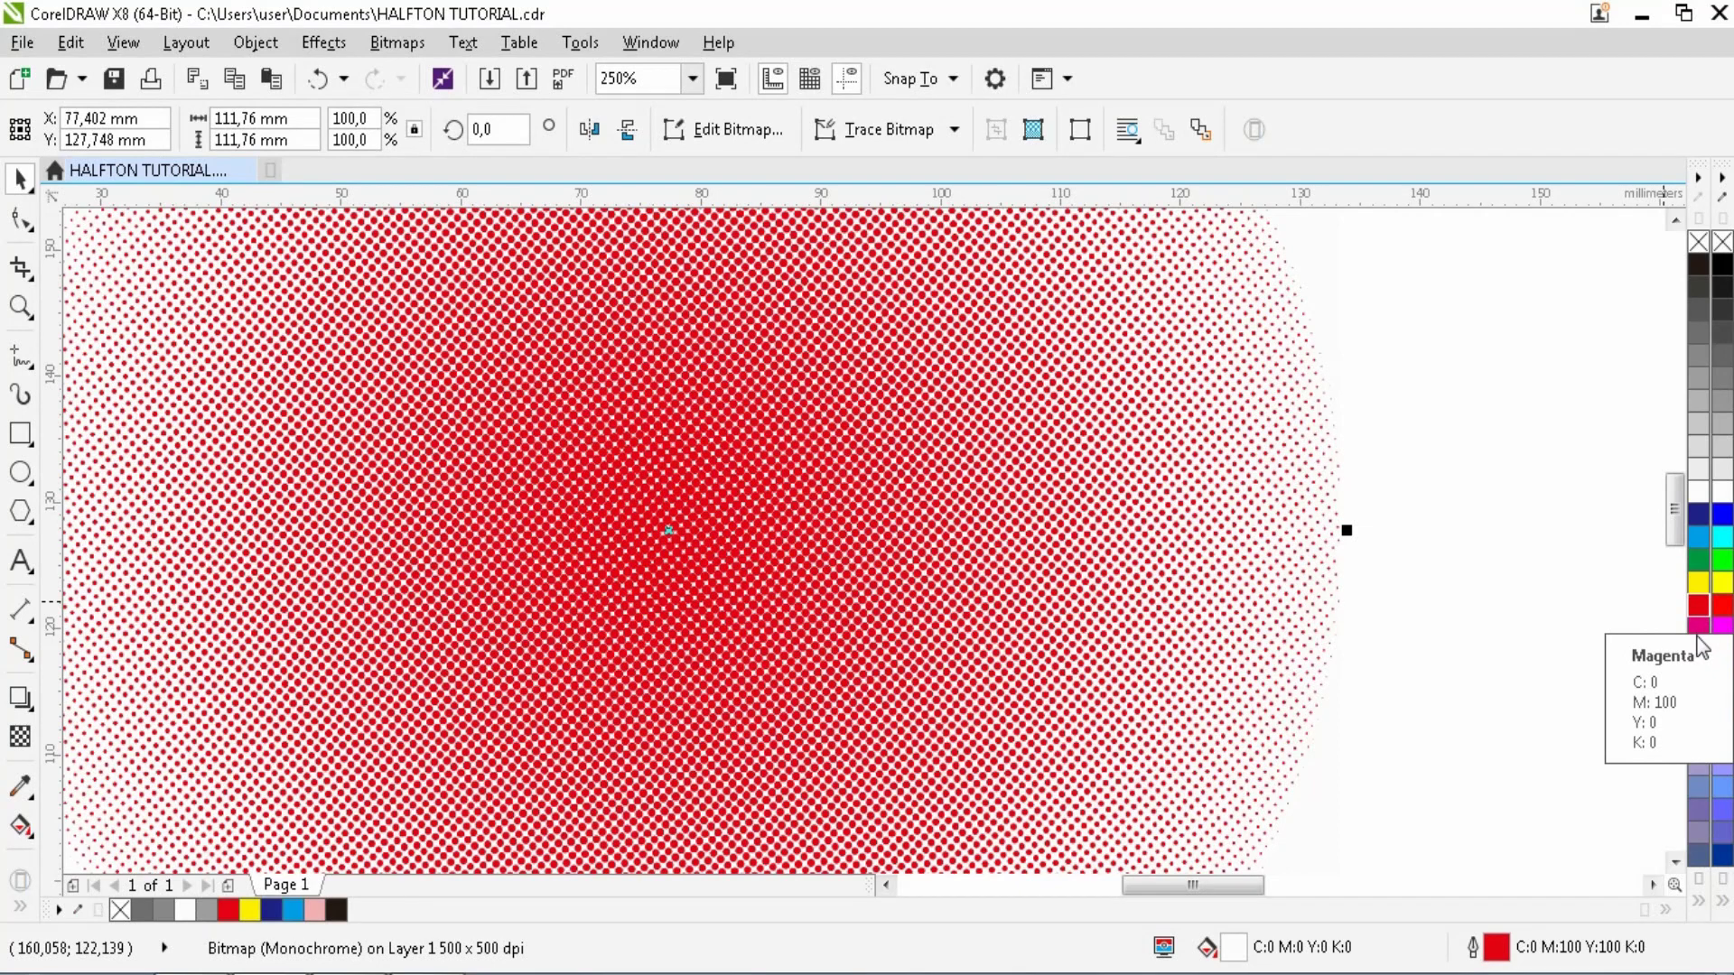
{"action": "right_click", "coordinate": [1699, 636]}
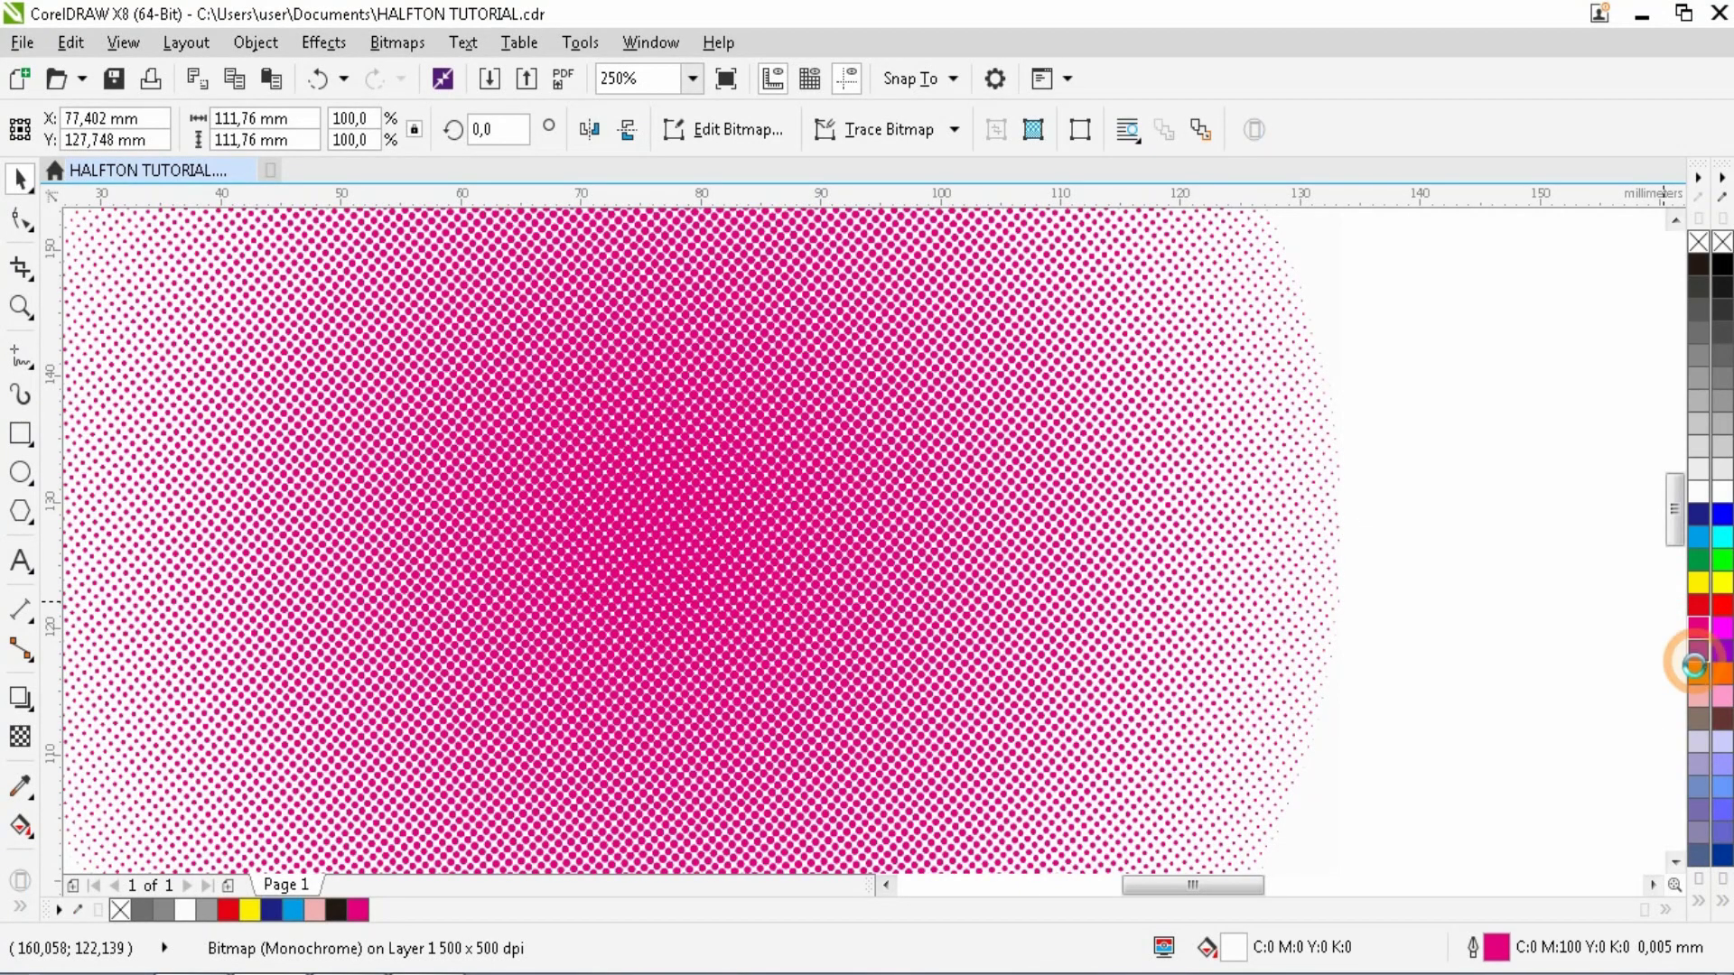
{"action": "right_click", "coordinate": [1698, 651]}
{"action": "right_click", "coordinate": [1699, 695]}
{"action": "right_click", "coordinate": [1698, 741]}
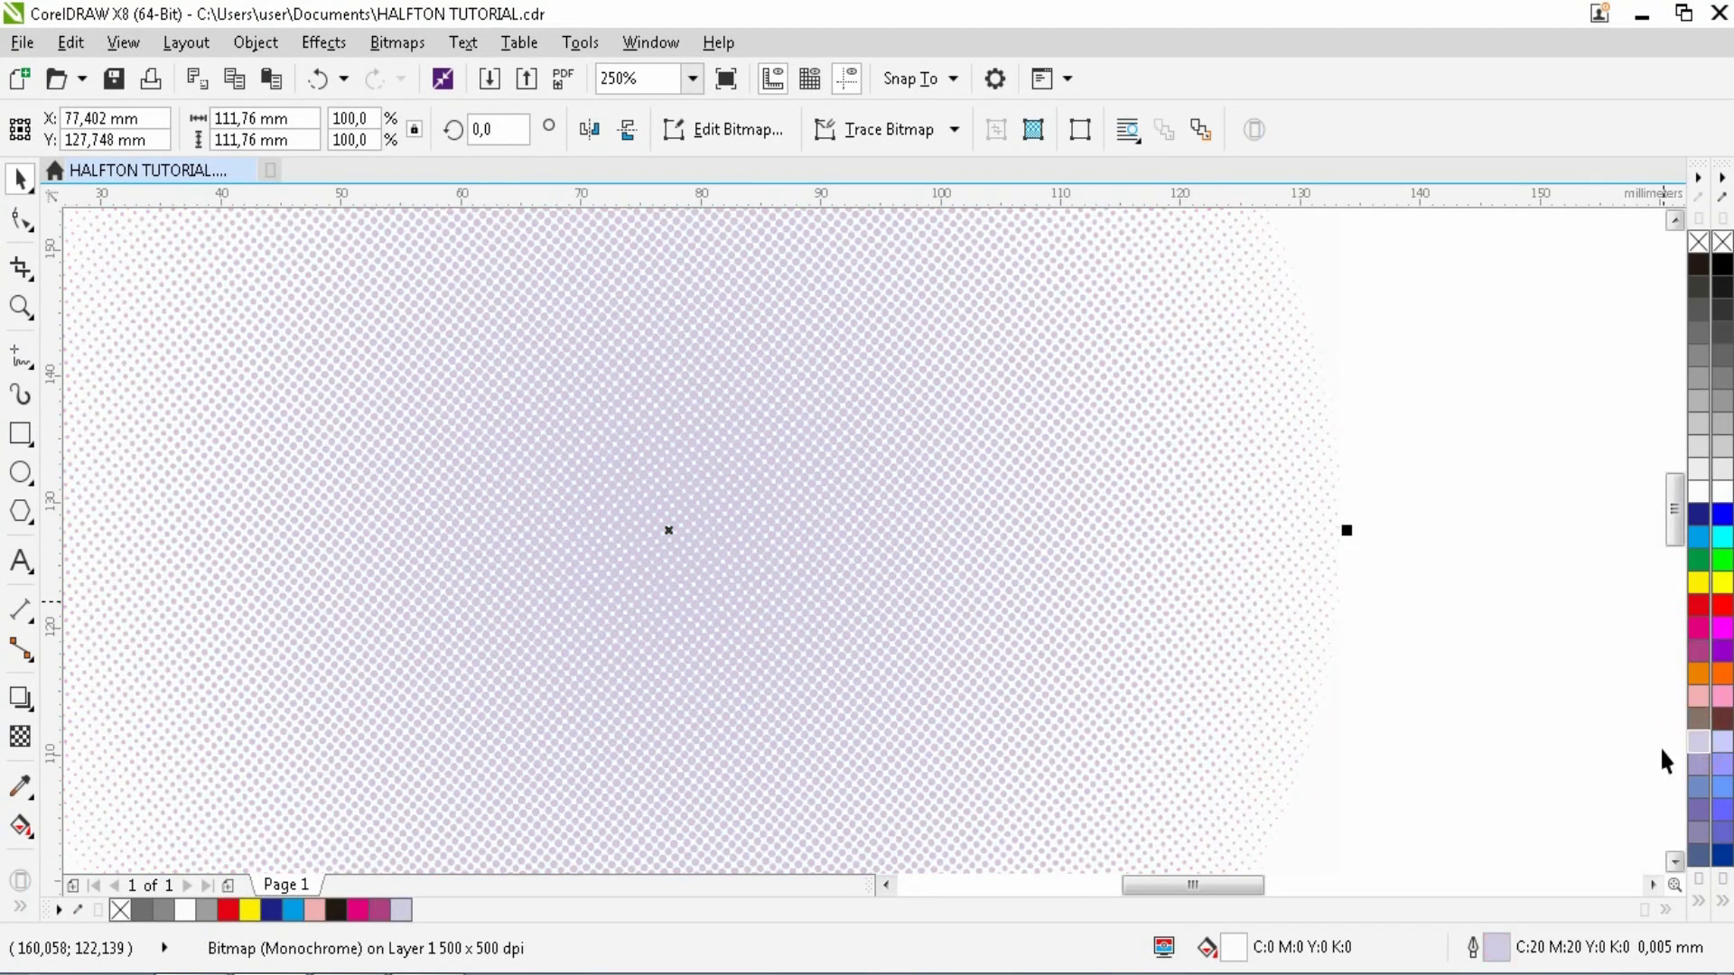
{"action": "right_click", "coordinate": [1699, 650]}
Place a copy of the halftone circle centred at about X 106, Y 98 mm and remove the copy's white background fill.
{"action": "scroll", "coordinate": [1275, 655], "scroll_direction": "down", "scroll_amount": 3}
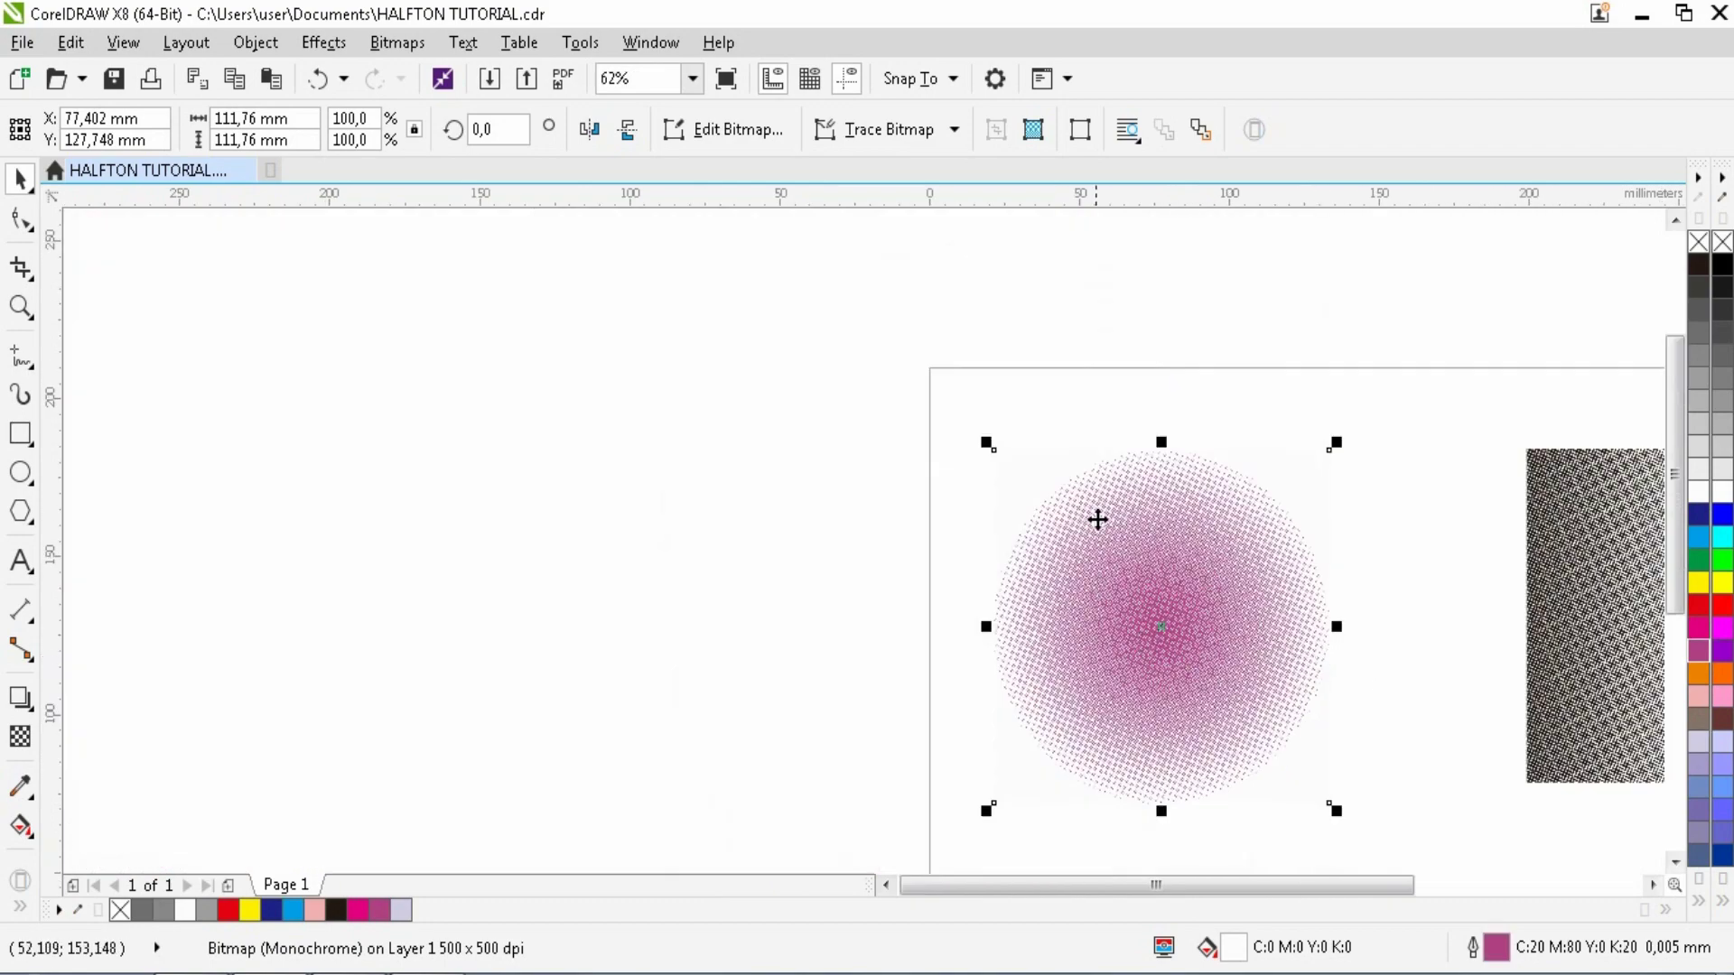
{"action": "left_click_drag", "start_coordinate": [1095, 515], "coordinate": [1183, 604]}
{"action": "right_click", "coordinate": [1182, 604]}
{"action": "scroll", "coordinate": [1231, 618], "scroll_direction": "up", "scroll_amount": 2}
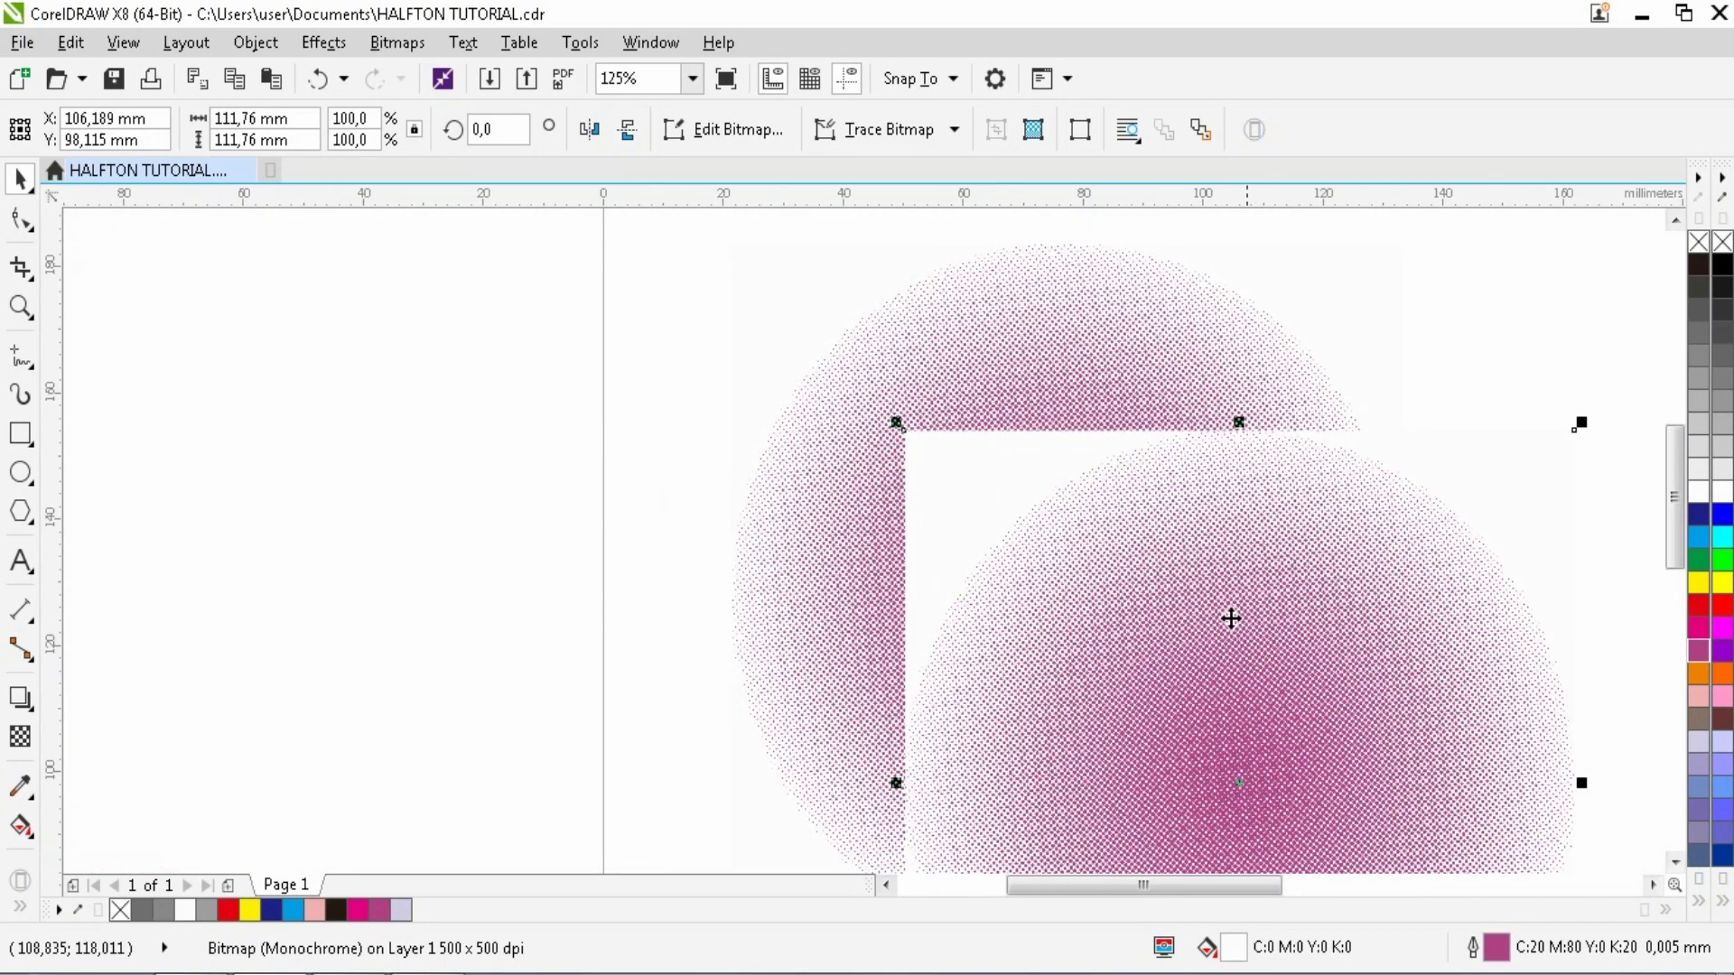
{"action": "left_click", "coordinate": [1698, 242]}
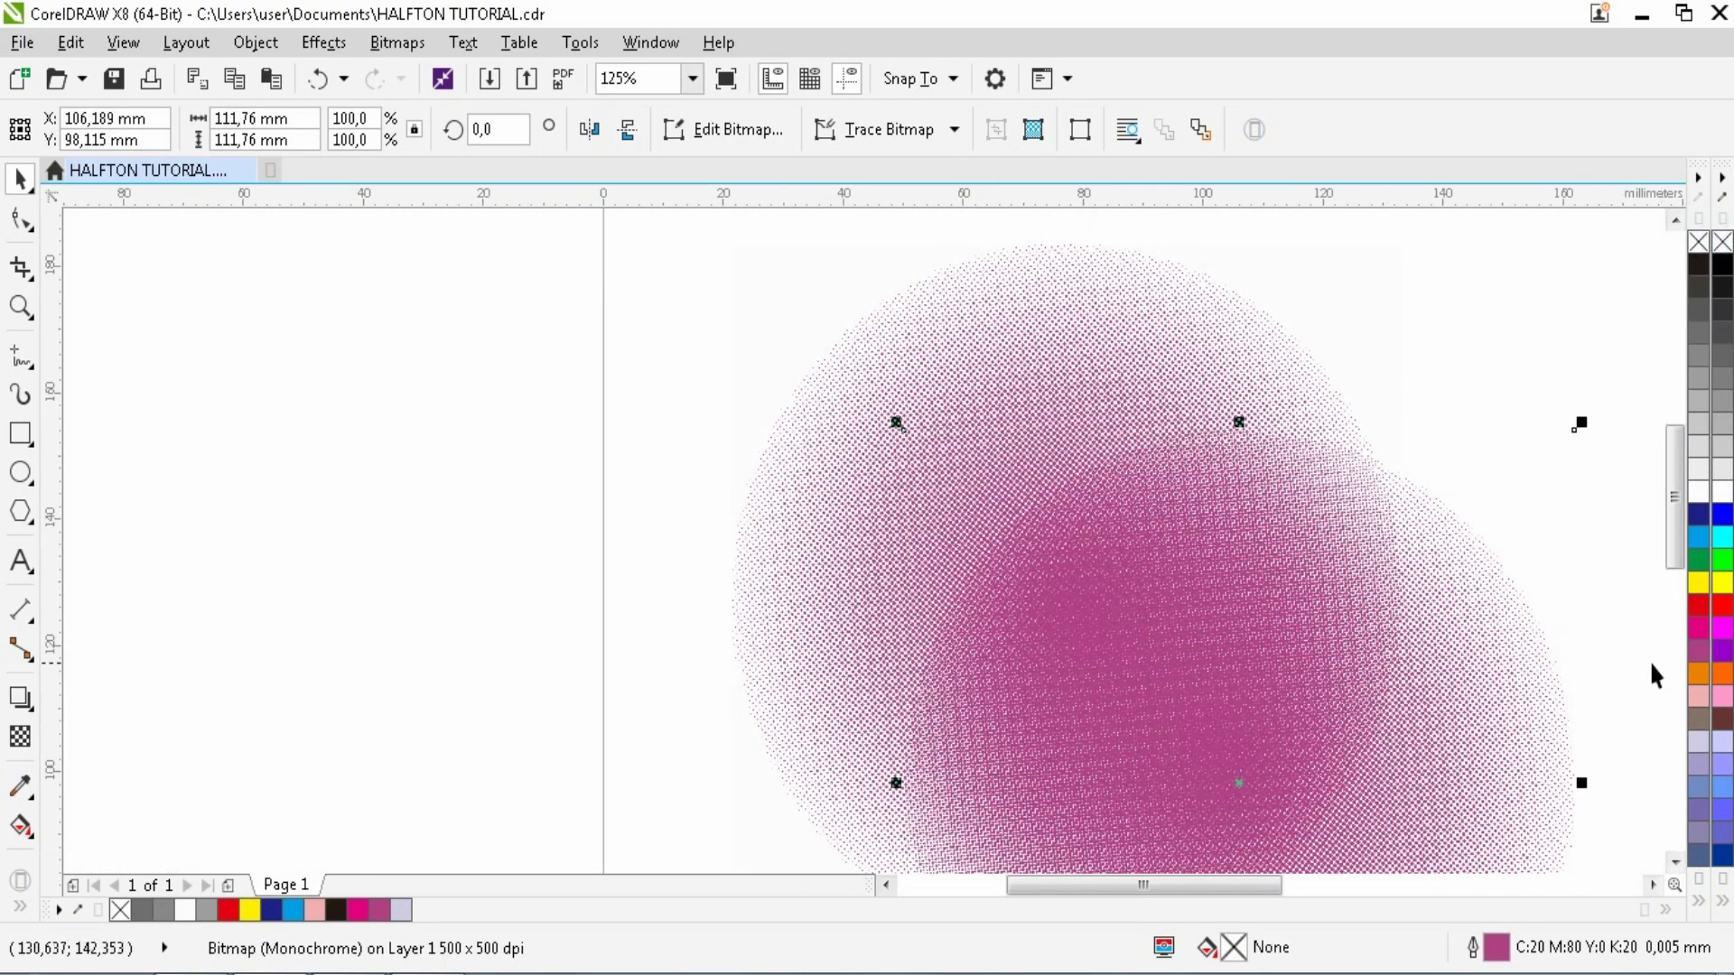
Recolour the halftone circle copy's dots yellow, C:0 M:0 Y:100 K:0, and move it to about X 95, Y 111 mm.
{"action": "right_click", "coordinate": [1698, 582]}
{"action": "scroll", "coordinate": [1404, 688], "scroll_direction": "down", "scroll_amount": 2}
{"action": "scroll", "coordinate": [1304, 662], "scroll_direction": "up", "scroll_amount": 4}
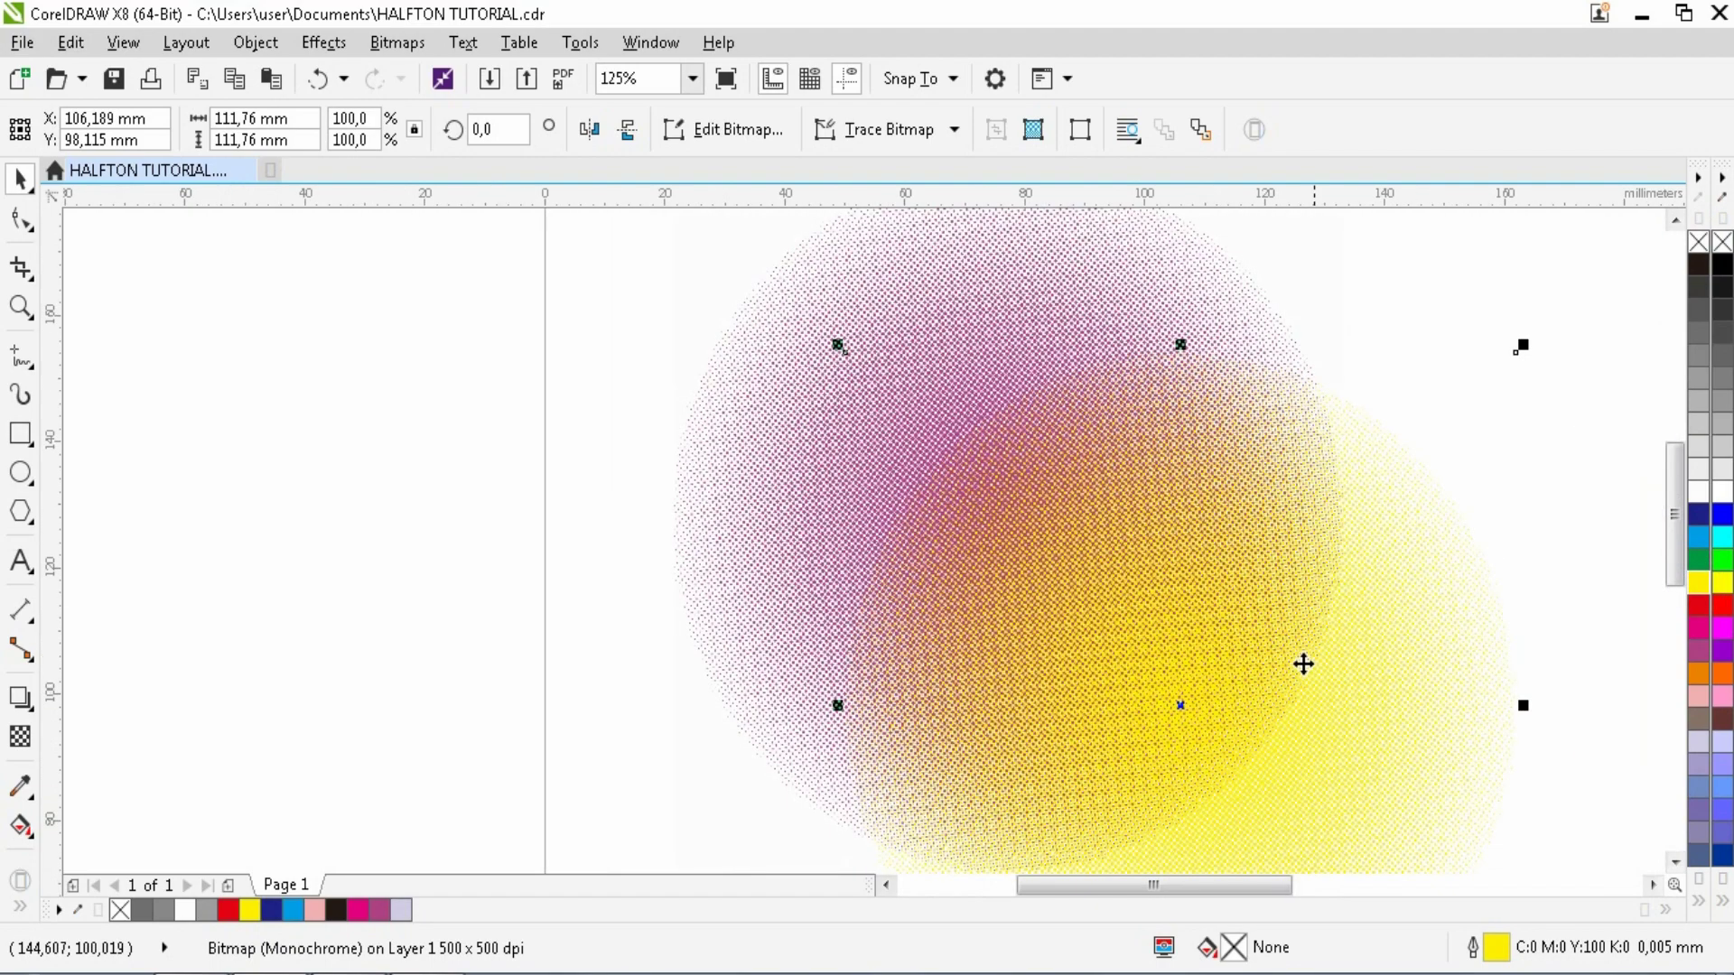
{"action": "scroll", "coordinate": [1265, 654], "scroll_direction": "down", "scroll_amount": 4}
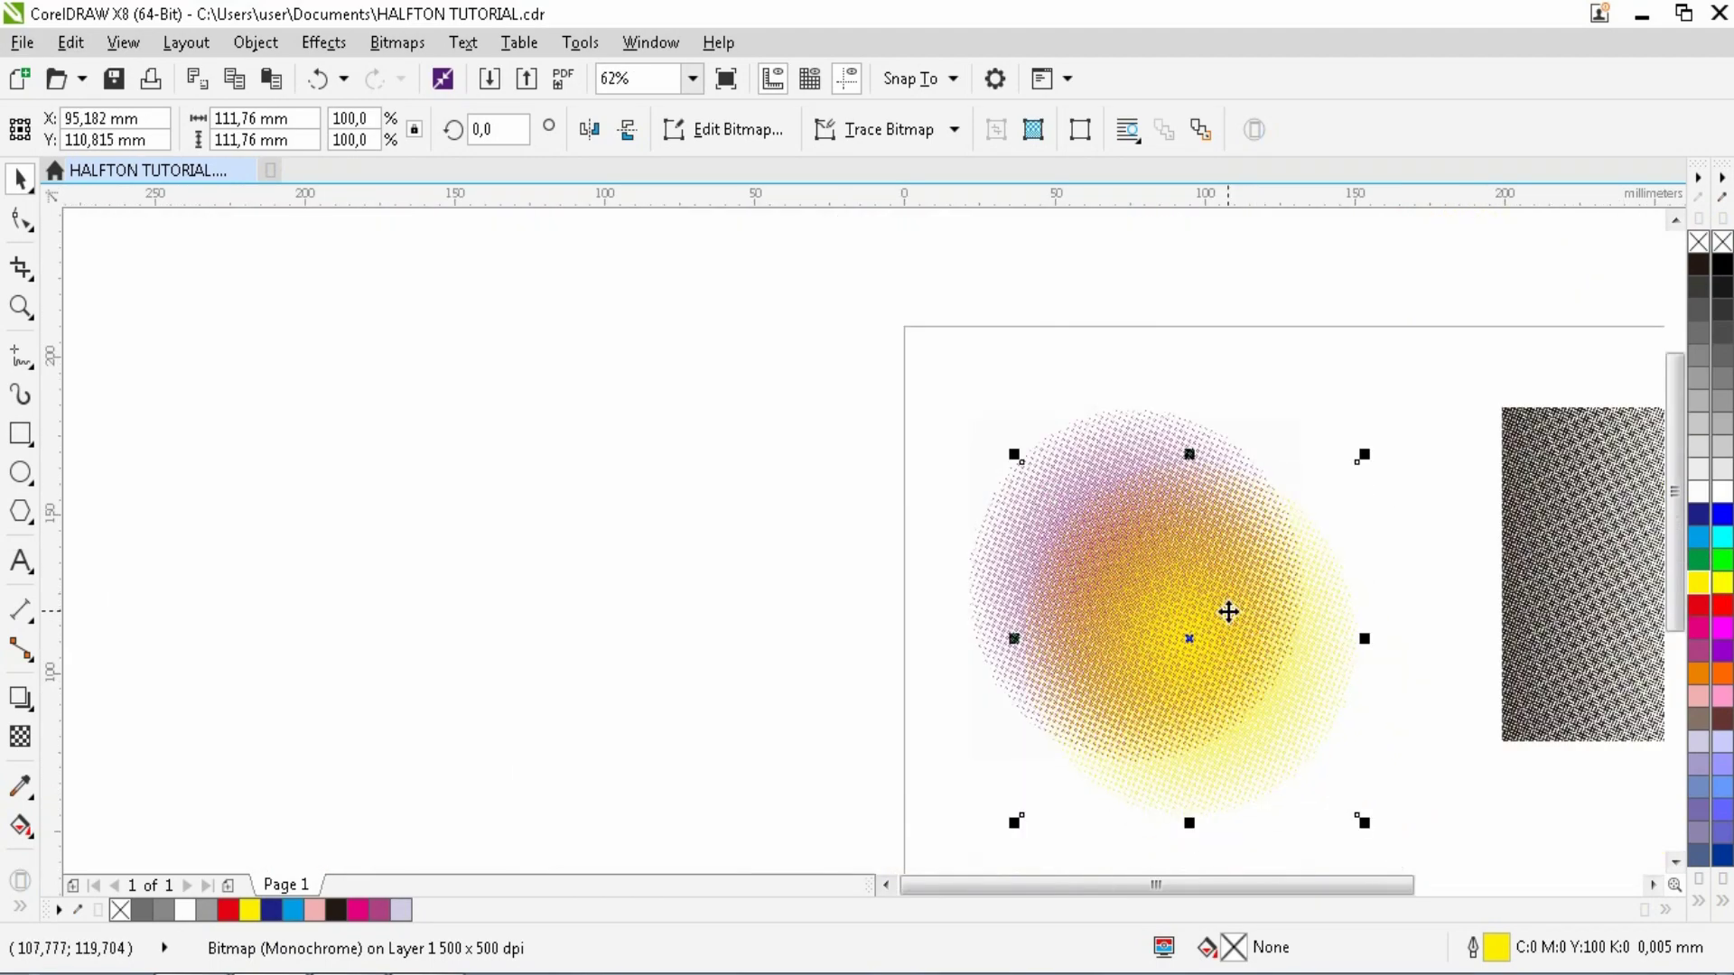
Place another halftone circle copy centred at about X 120, Y 146 mm and recolour its dots cyan, C:100 M:0 Y:0 K:0.
{"action": "scroll", "coordinate": [1174, 587], "scroll_direction": "up", "scroll_amount": 2}
{"action": "left_click_drag", "start_coordinate": [1132, 567], "coordinate": [1336, 414]}
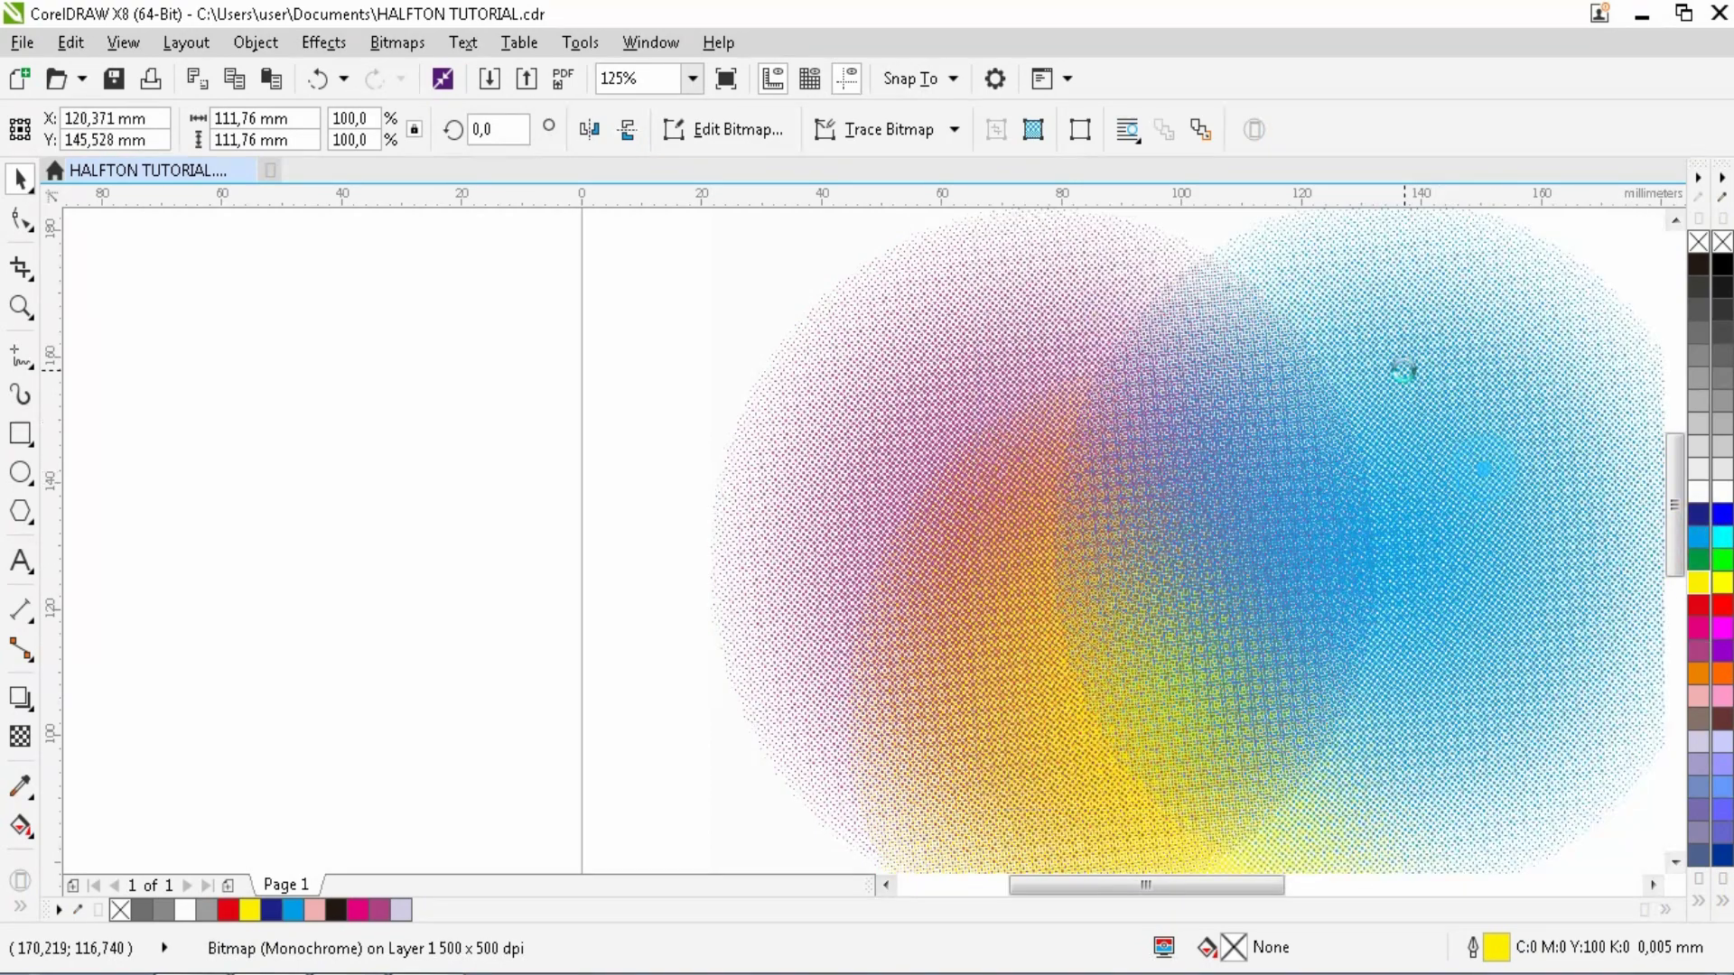
{"action": "scroll", "coordinate": [1391, 506], "scroll_direction": "down", "scroll_amount": 2}
{"action": "left_click_drag", "start_coordinate": [1178, 296], "coordinate": [1586, 831]}
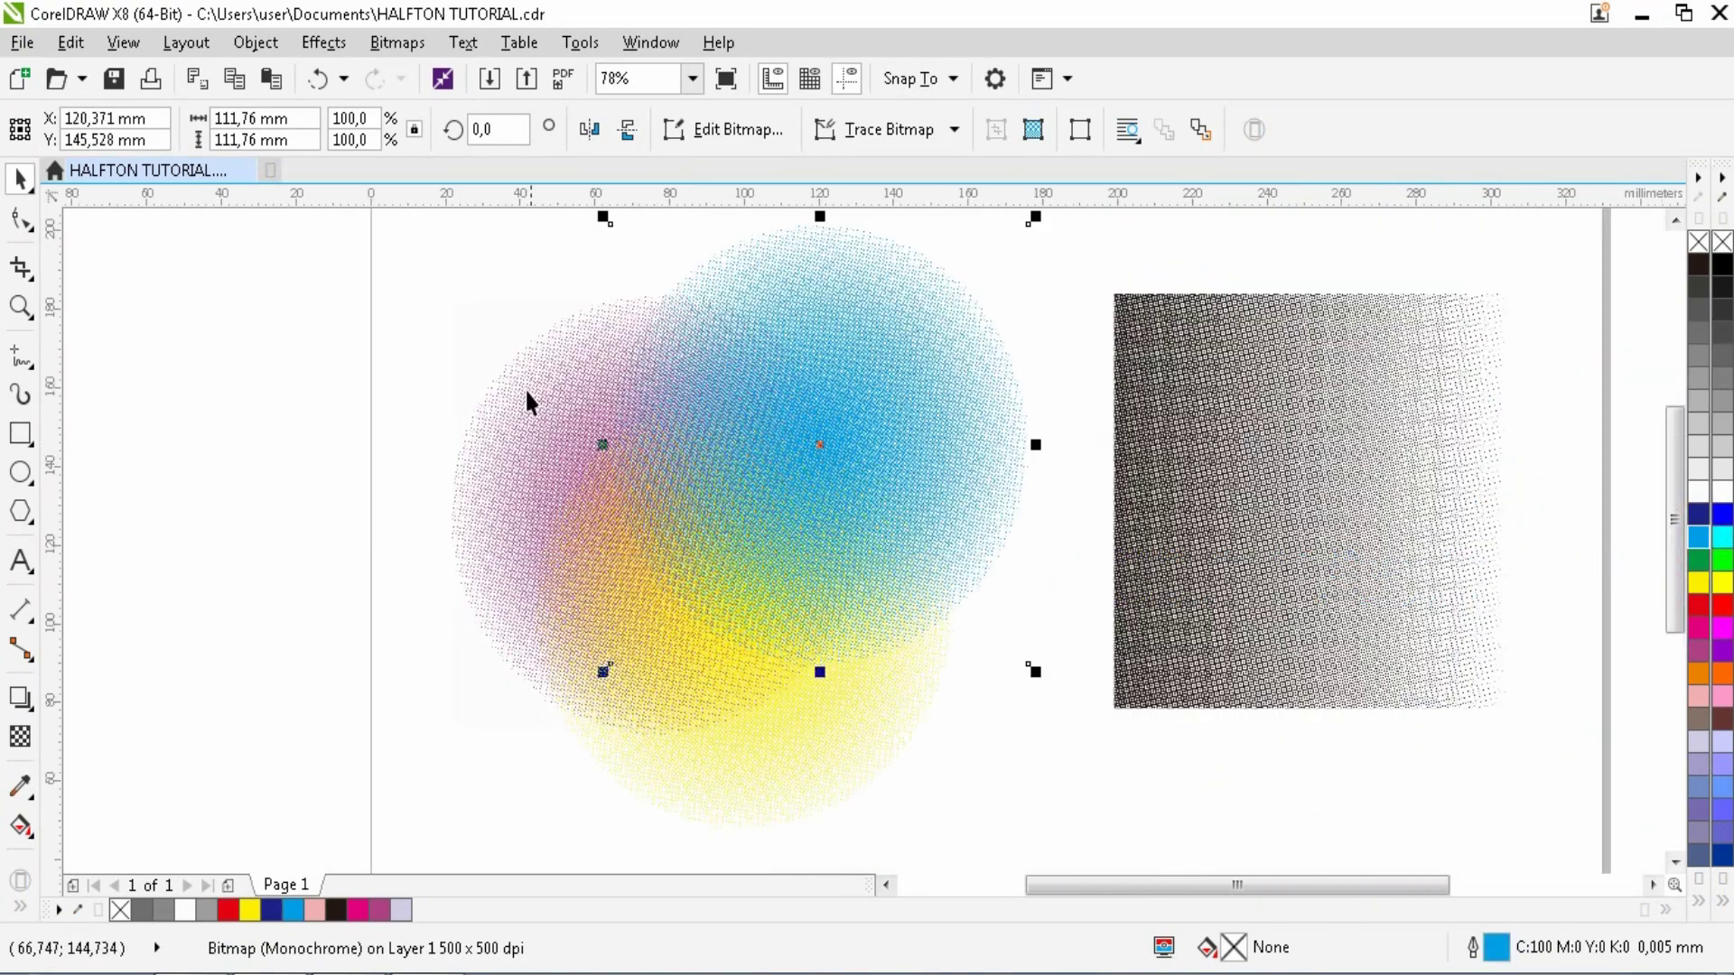
Move the magenta circle up beside the cyan one and centre the yellow circle below them at about X 86, Y 96 mm.
{"action": "left_click", "coordinate": [523, 383]}
{"action": "scroll", "coordinate": [785, 727], "scroll_direction": "up", "scroll_amount": 1}
{"action": "left_click_drag", "start_coordinate": [786, 728], "coordinate": [734, 691]}
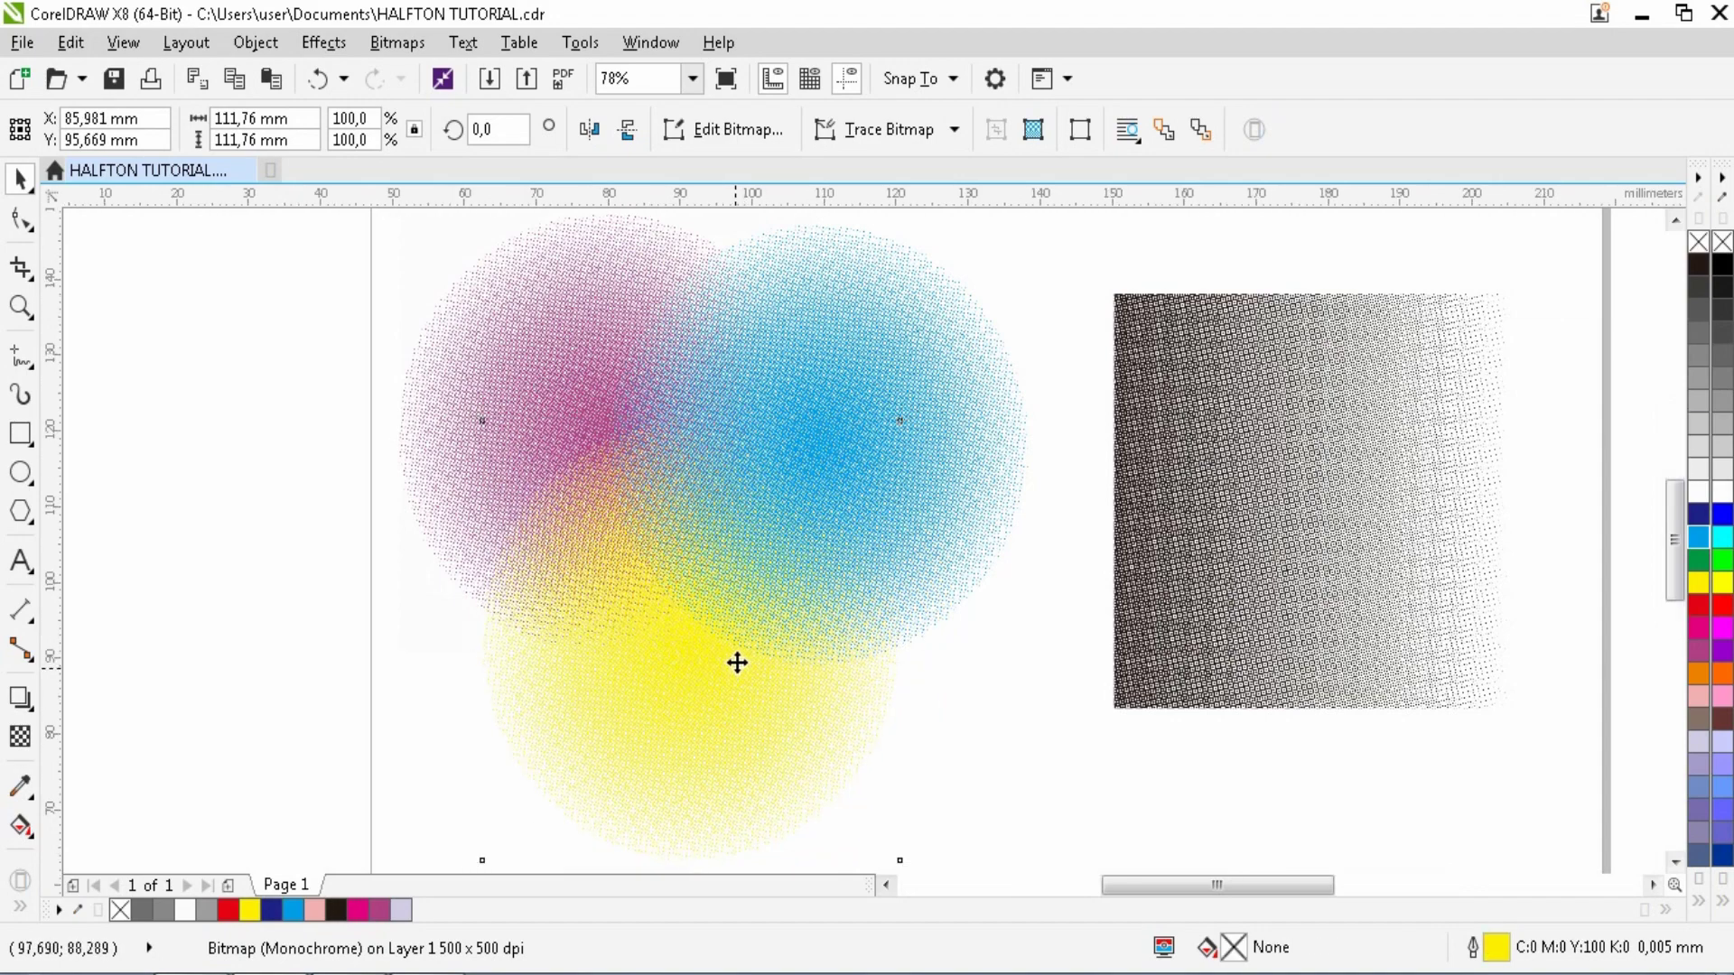
Deselect the yellow circle, check the overlapping halftone dots and save the document.
{"action": "scroll", "coordinate": [735, 662], "scroll_direction": "up", "scroll_amount": 2}
{"action": "left_click", "coordinate": [1126, 739]}
{"action": "scroll", "coordinate": [1030, 522], "scroll_direction": "down", "scroll_amount": 2}
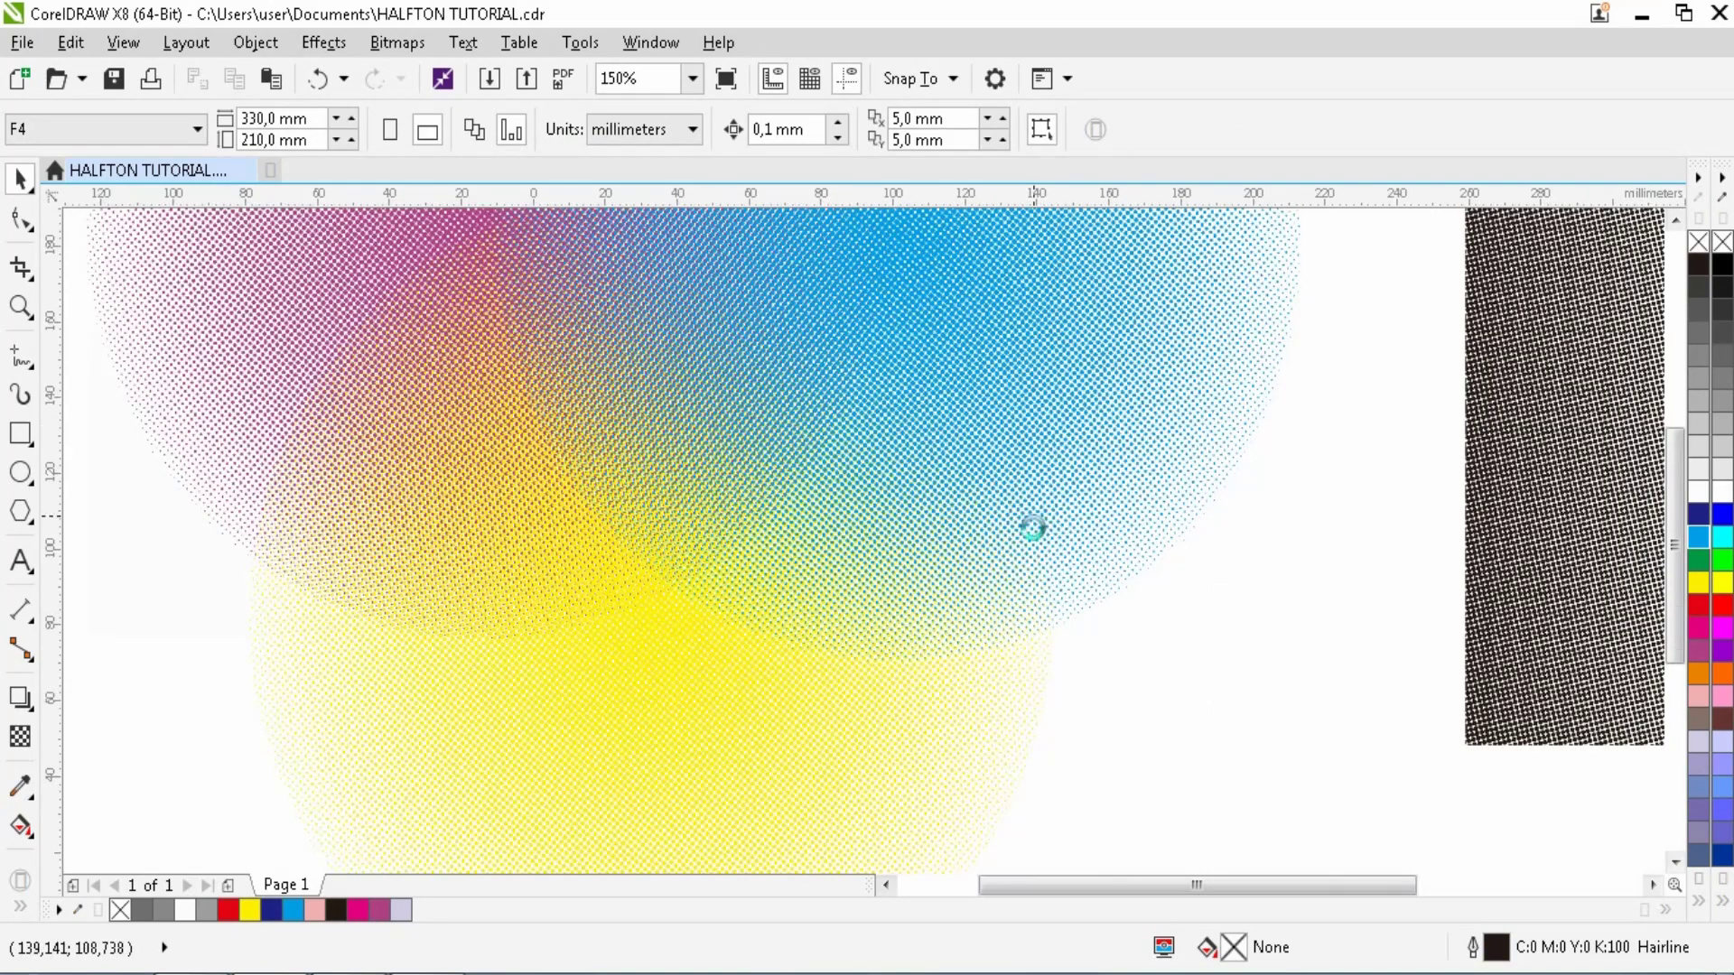
{"action": "key", "text": "F4"}
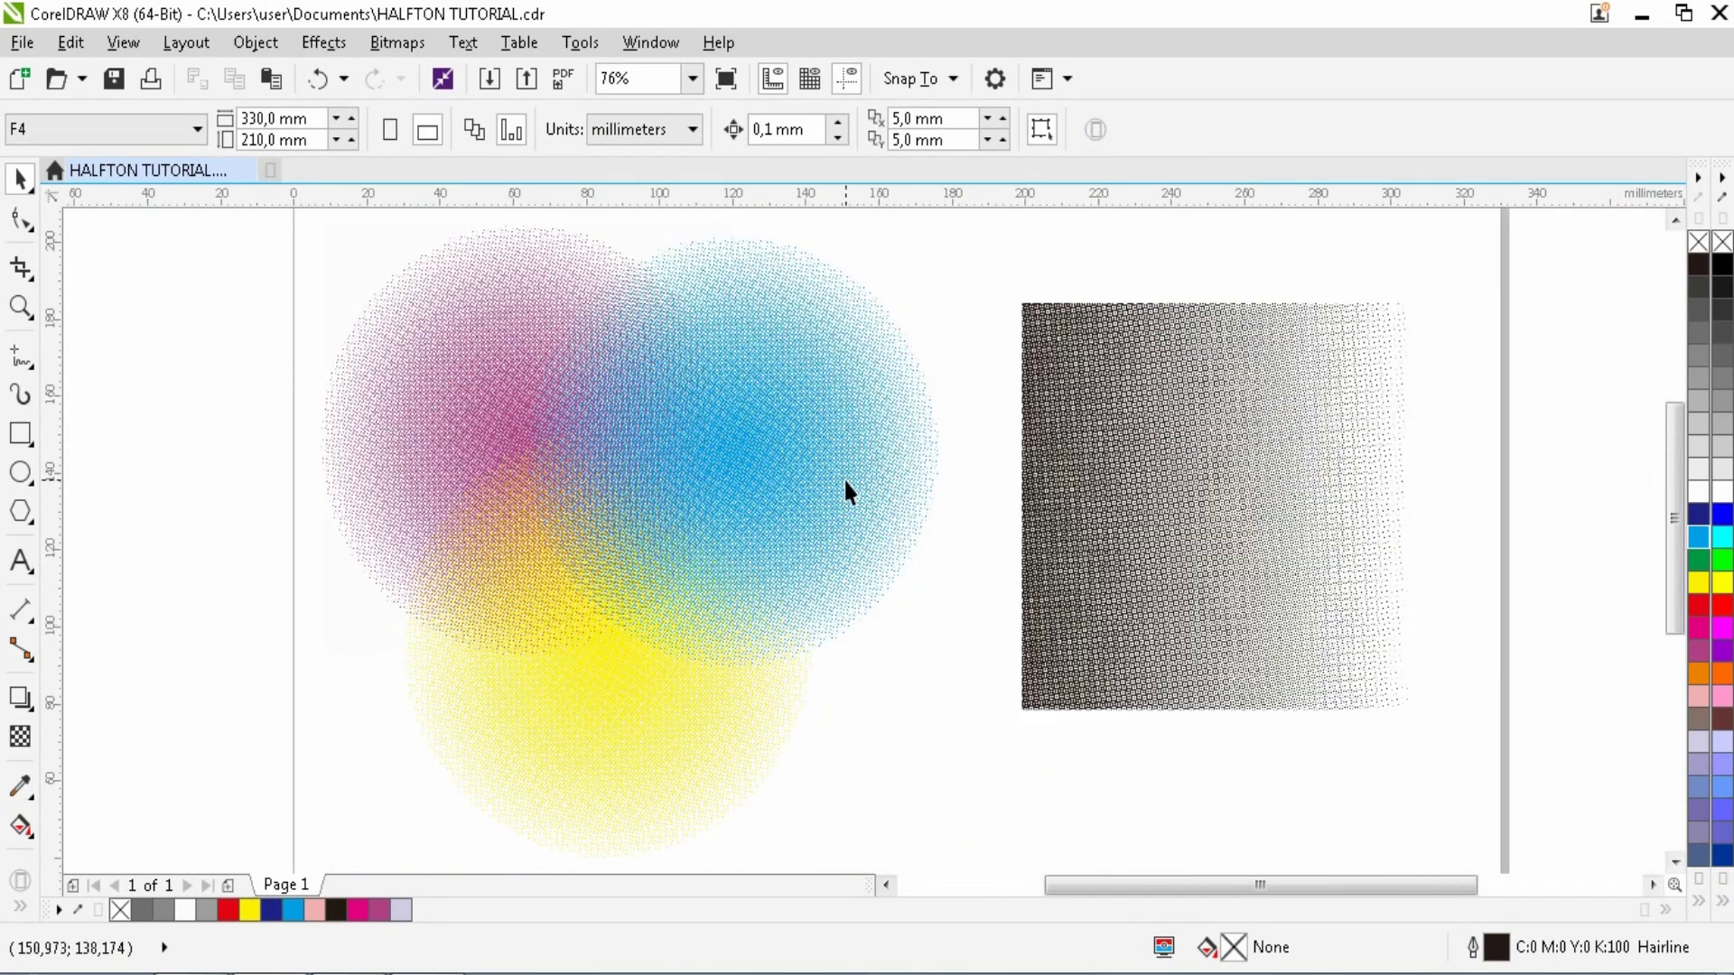
{"action": "left_click", "coordinate": [112, 80]}
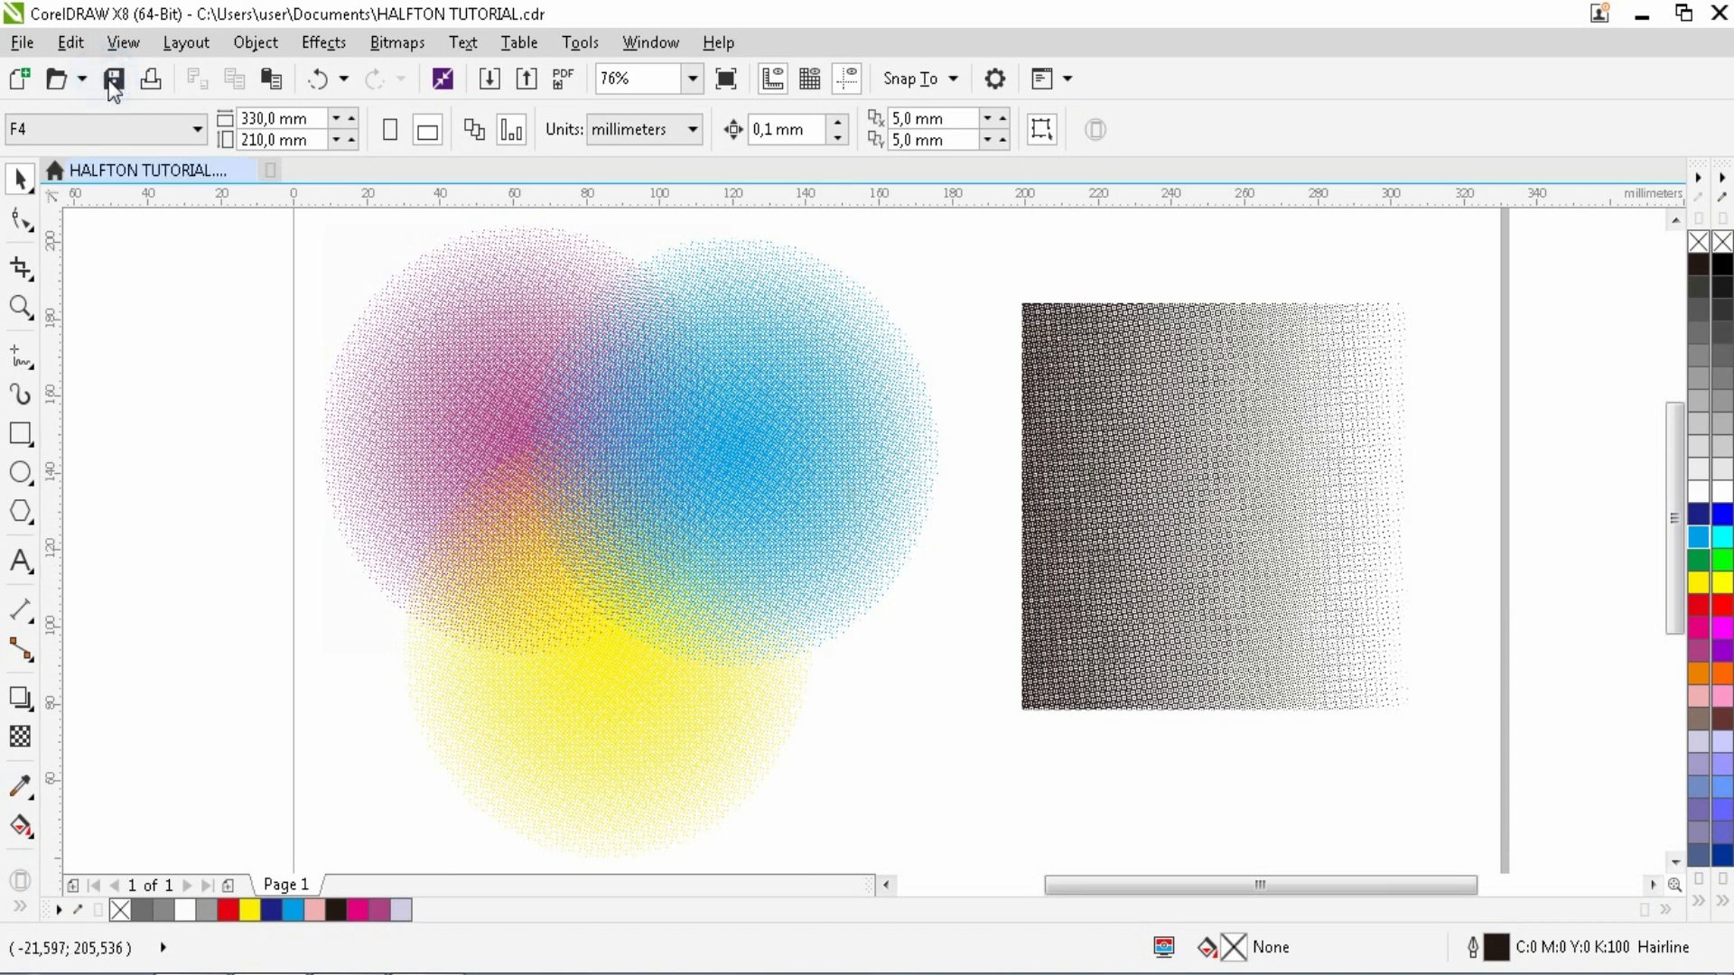